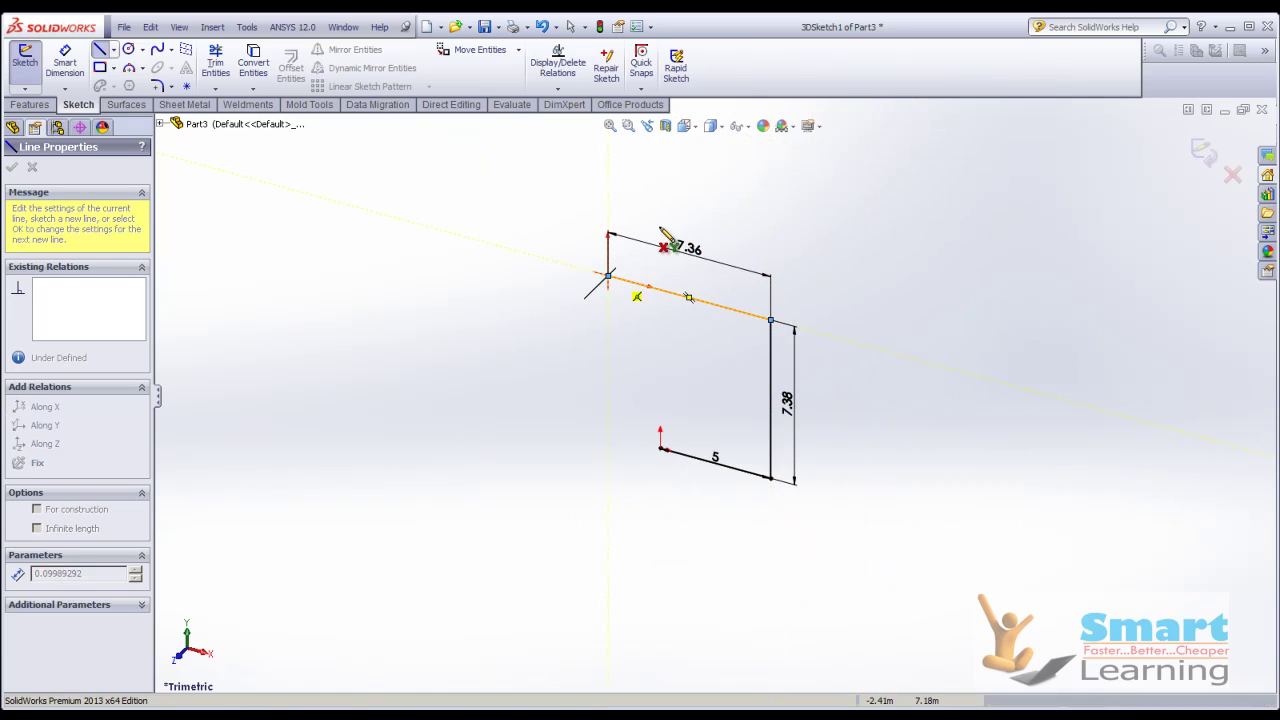
# - Continue the 3D path from the upper line's free end with a line about 6.24 m along Z and one about 8.88 m upward along Y
pyautogui.click(609, 277)
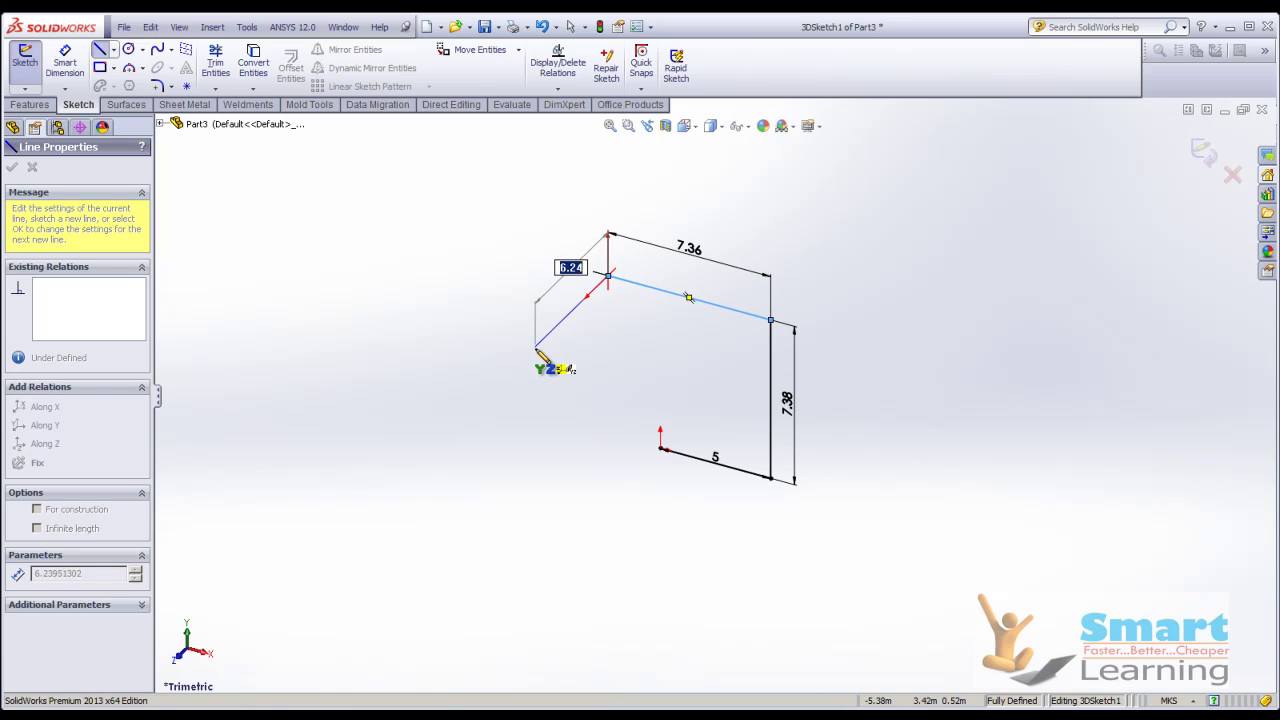
pyautogui.click(534, 349)
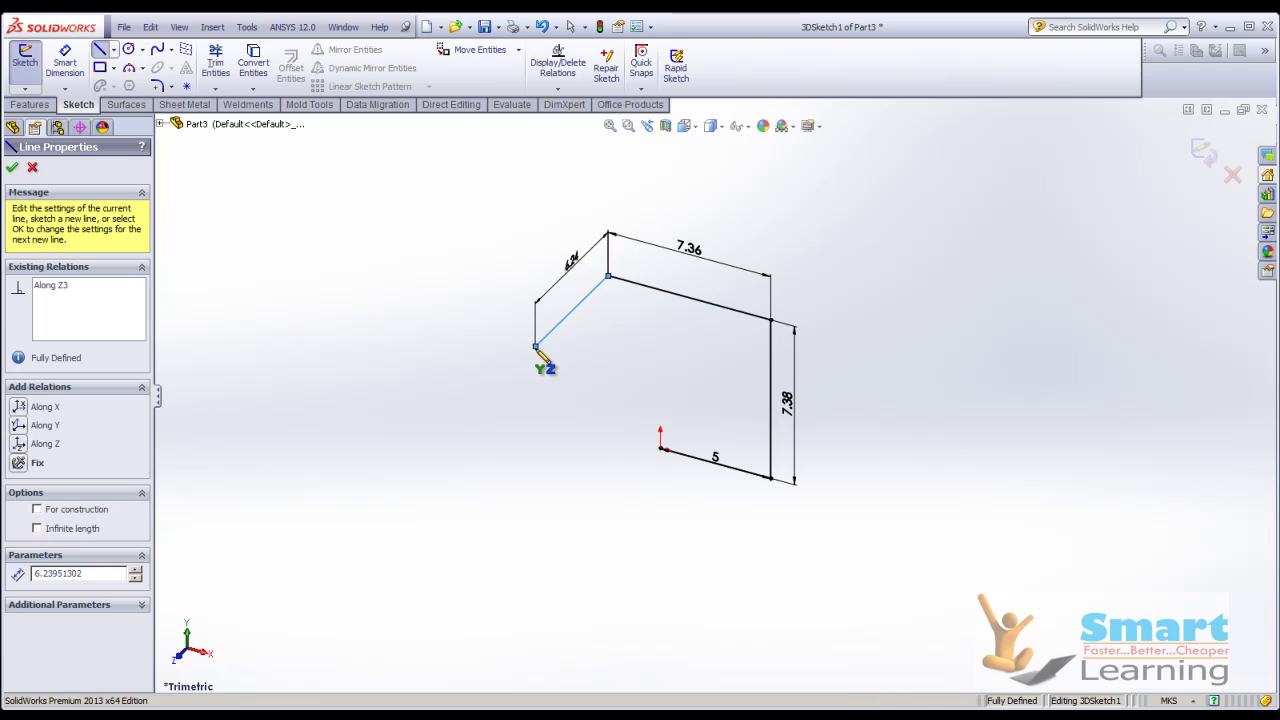
pyautogui.click(536, 156)
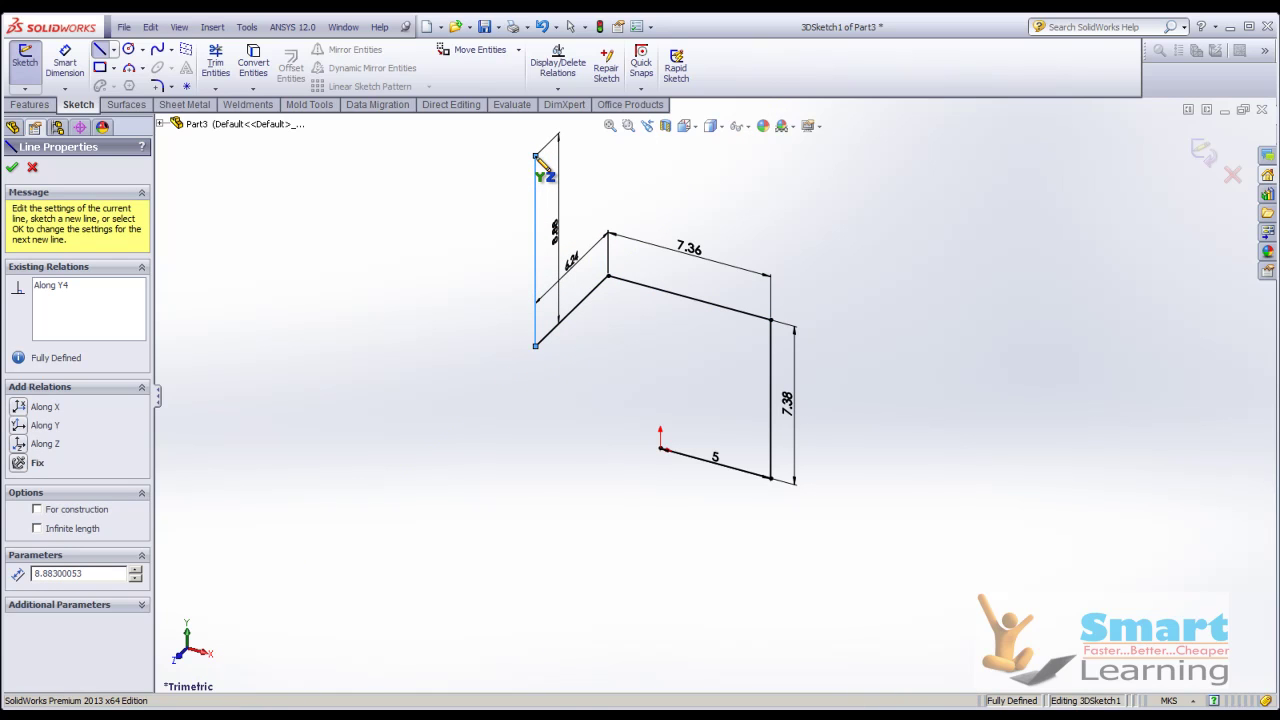
pyautogui.press('Escape')
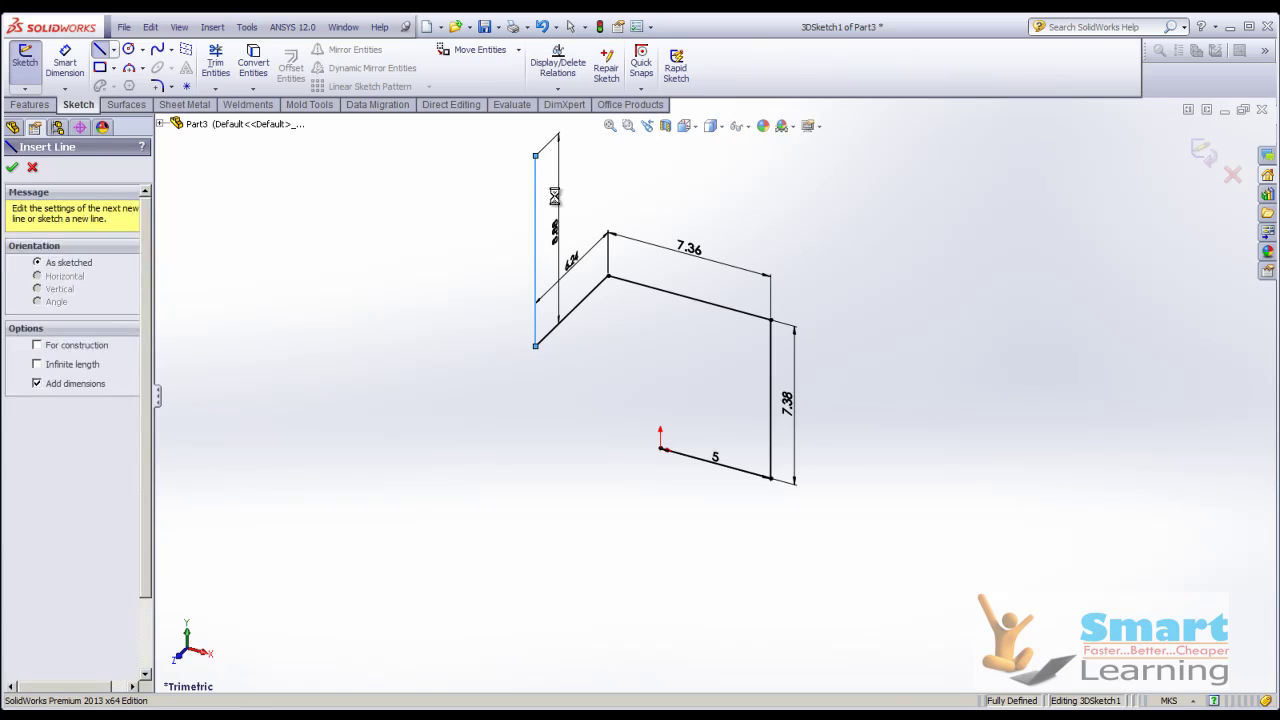
pyautogui.press('Escape')
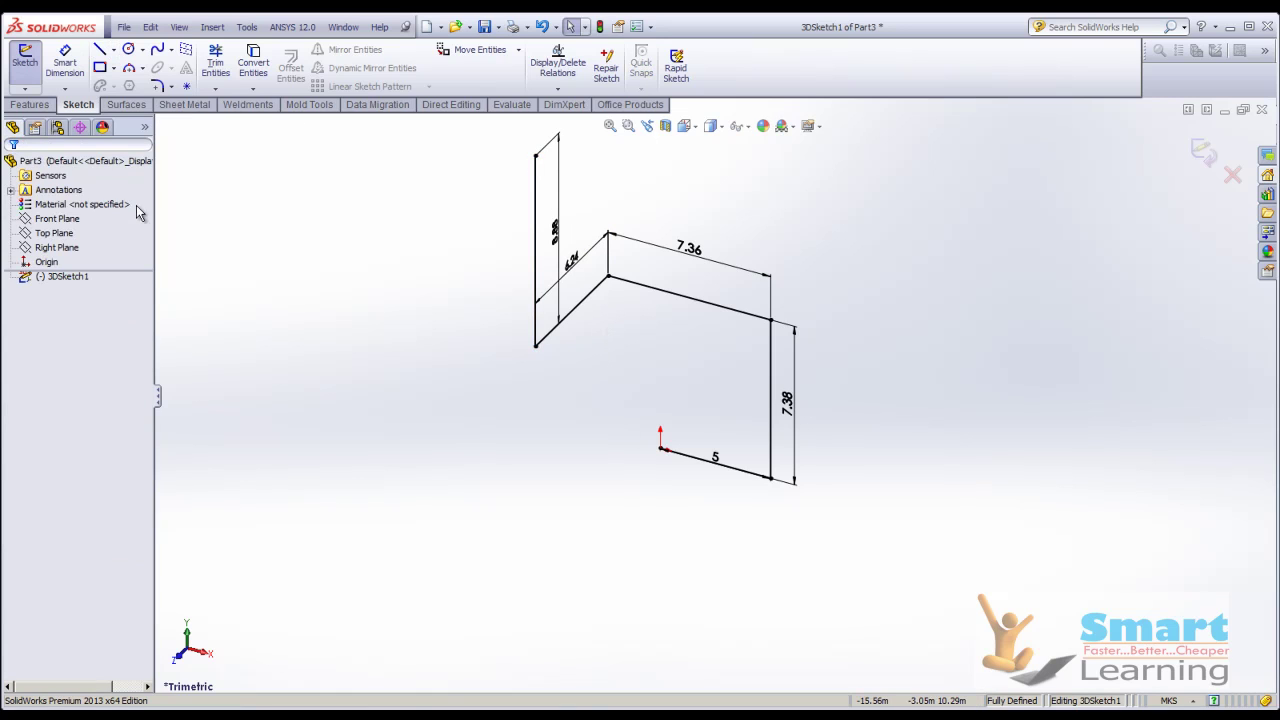
# - Apply a 1 m sketch fillet to the corner between the Z-direction line and the last vertical line
pyautogui.click(157, 86)
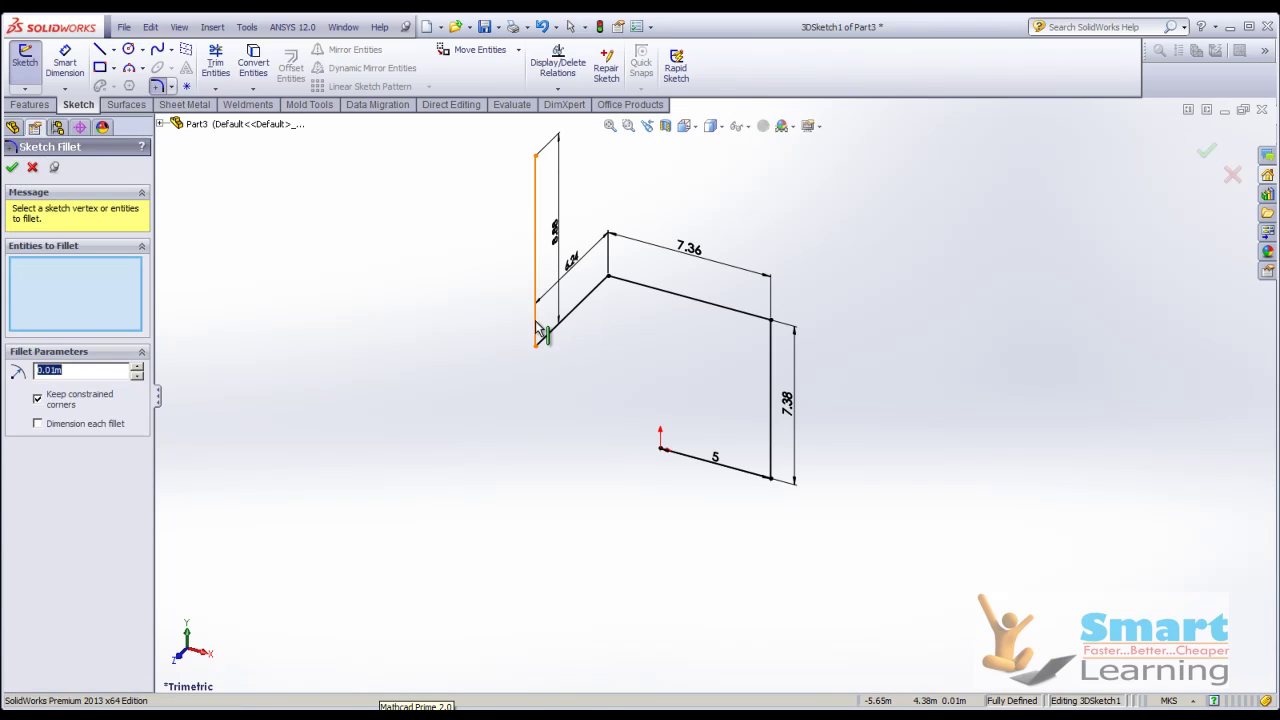
pyautogui.click(537, 333)
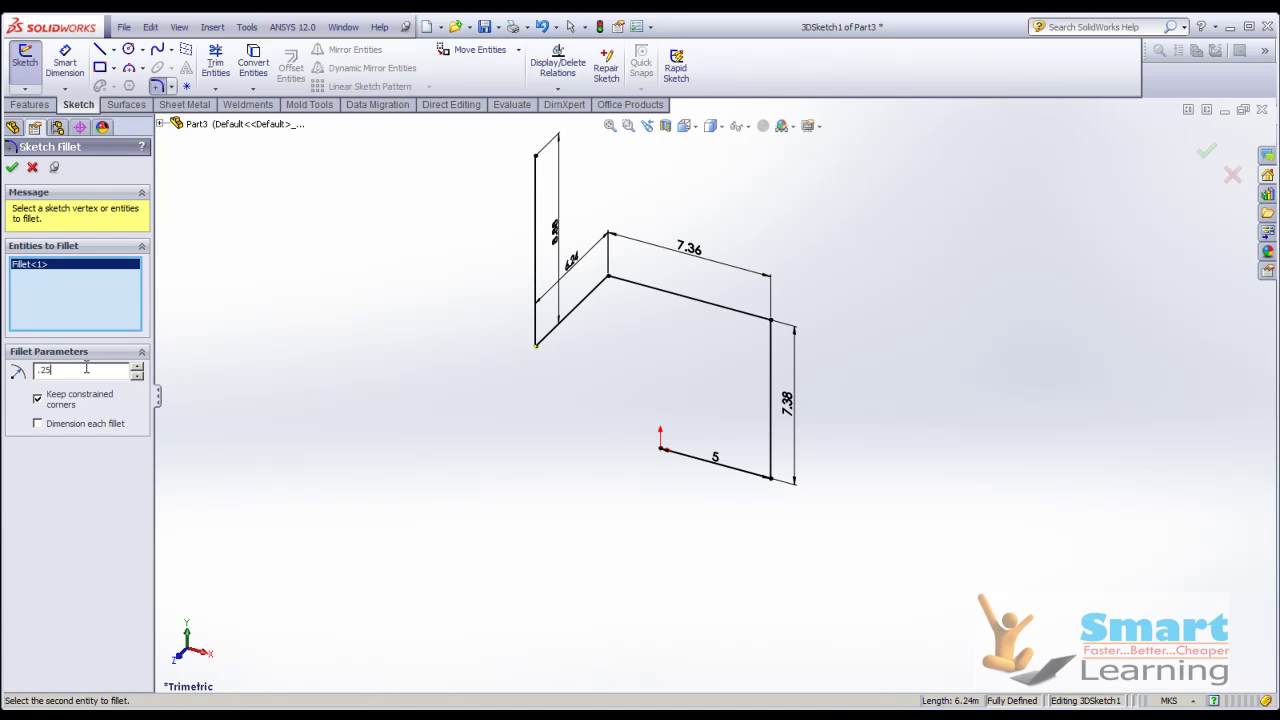
pyautogui.scroll(-6, 542, 350)
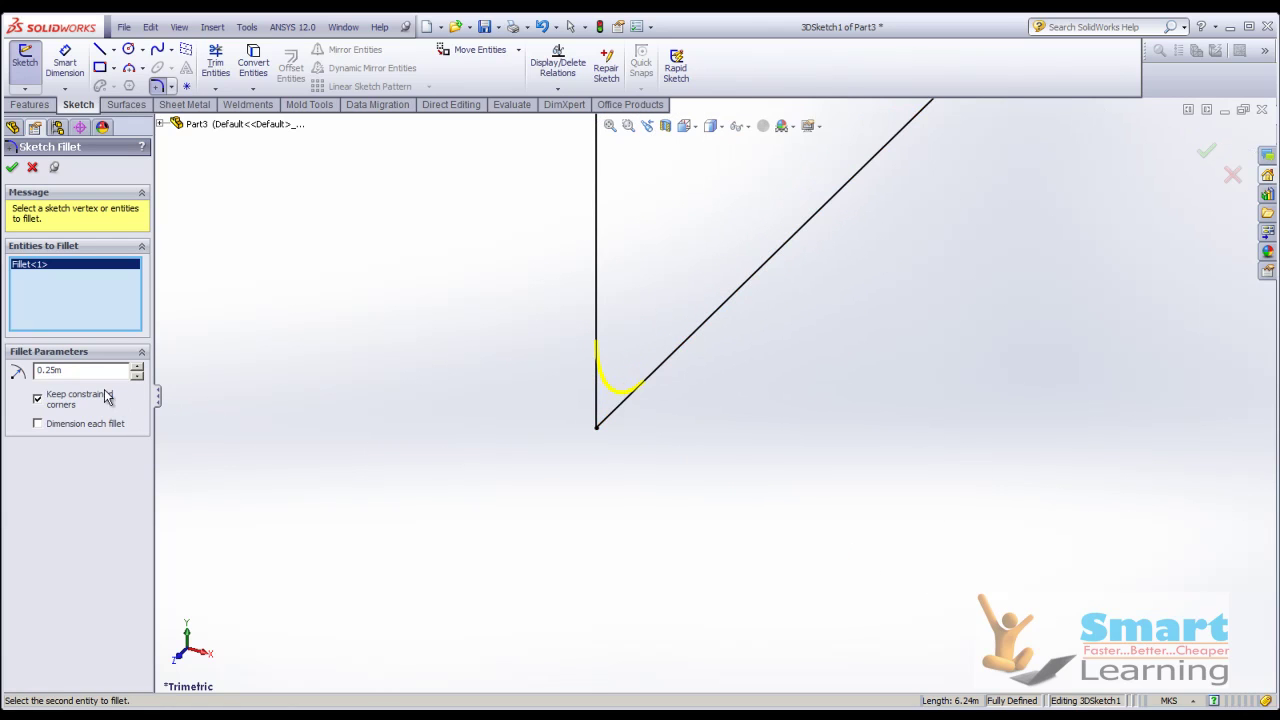
pyautogui.write('1.00m')
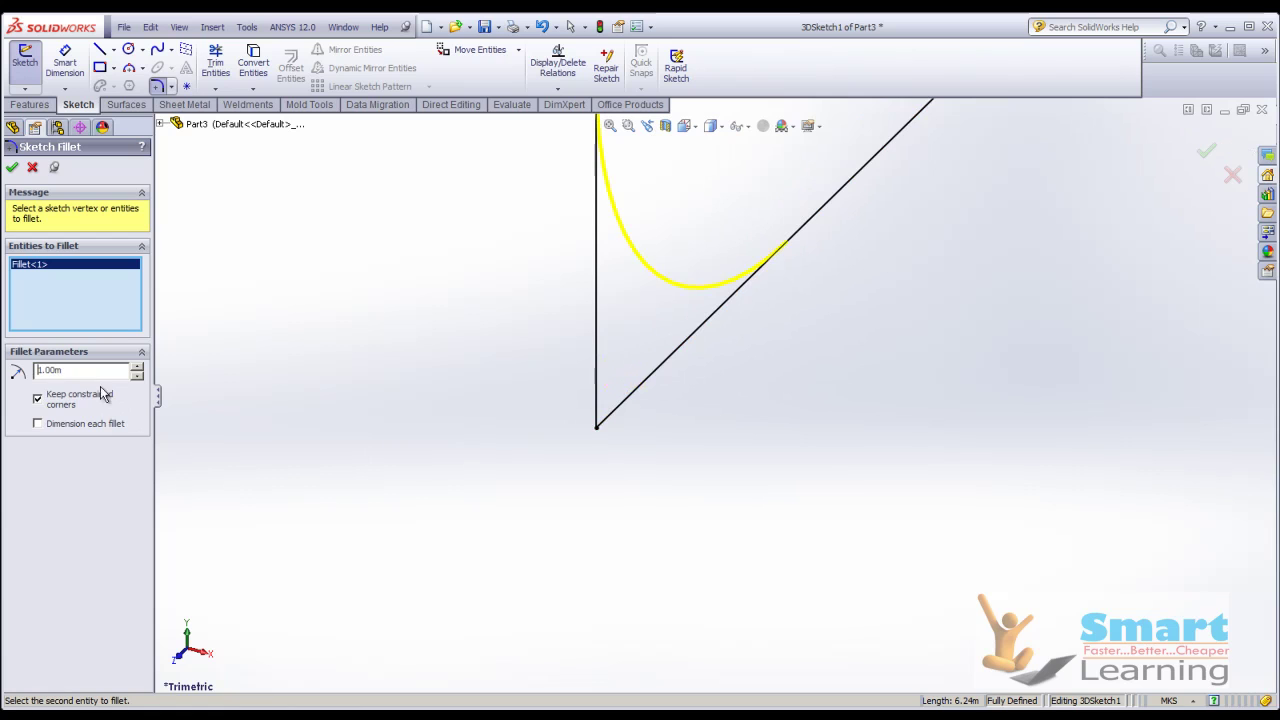
pyautogui.scroll(4, 400, 437)
pyautogui.scroll(1, 376, 440)
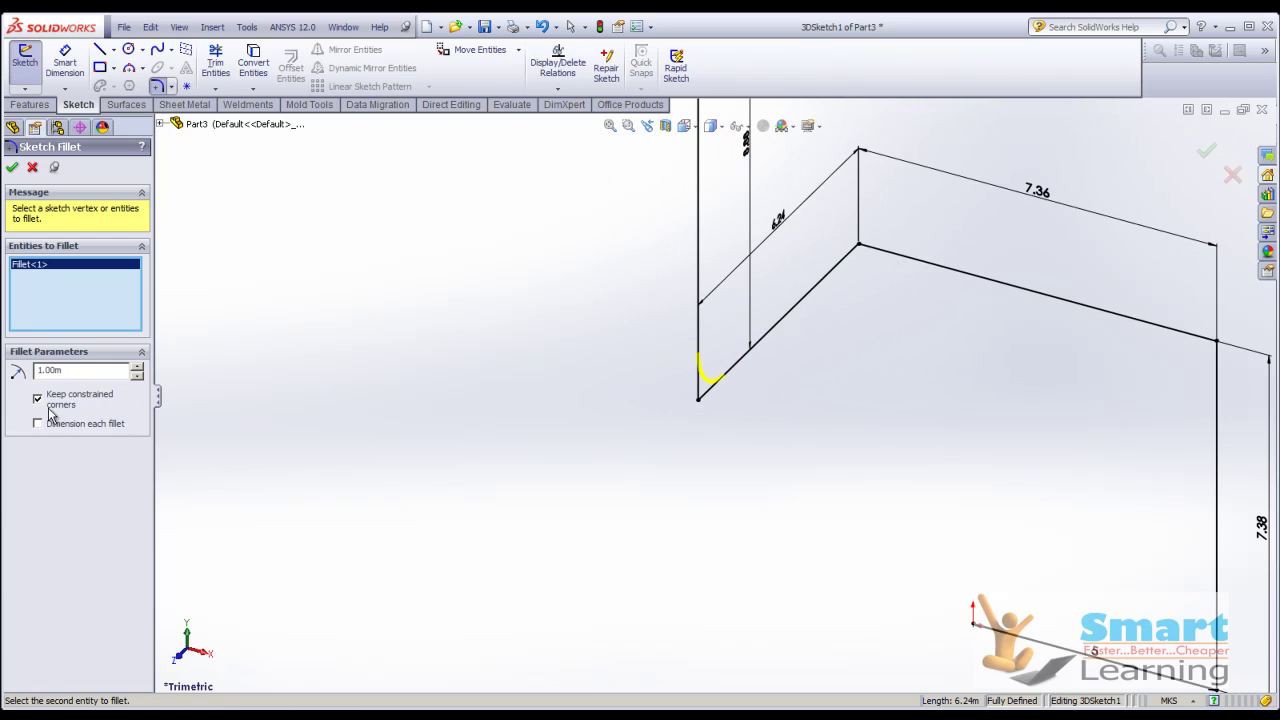
pyautogui.click(12, 167)
pyautogui.scroll(4, 527, 448)
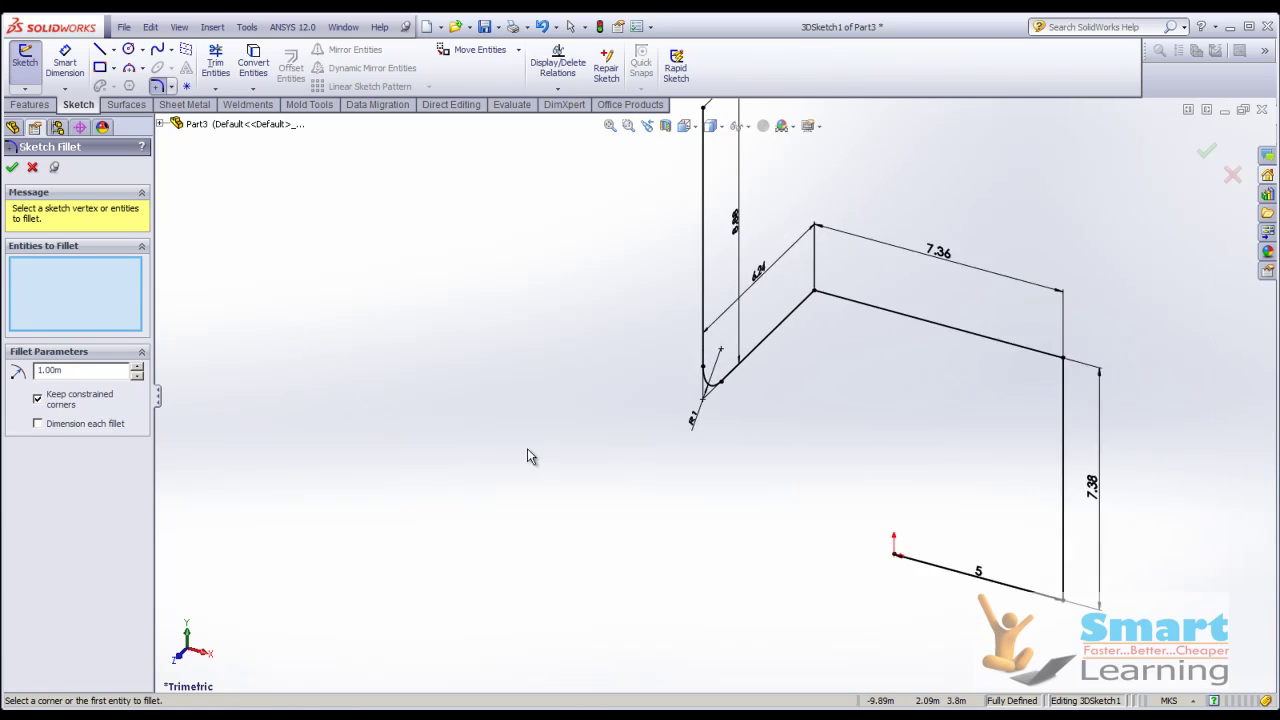
# - Fillet the three remaining corners of the 3D path with the same 1 m radius and close the Sketch Fillet tool
pyautogui.scroll(-4, 817, 339)
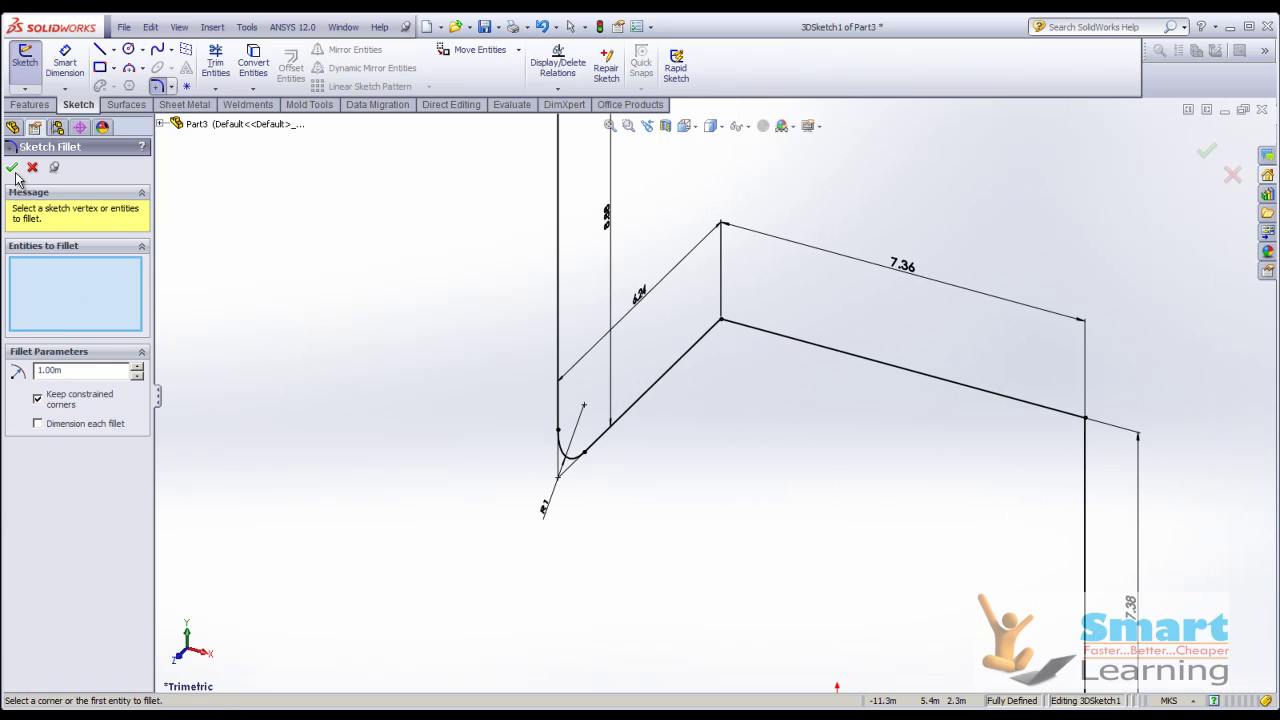
pyautogui.click(710, 333)
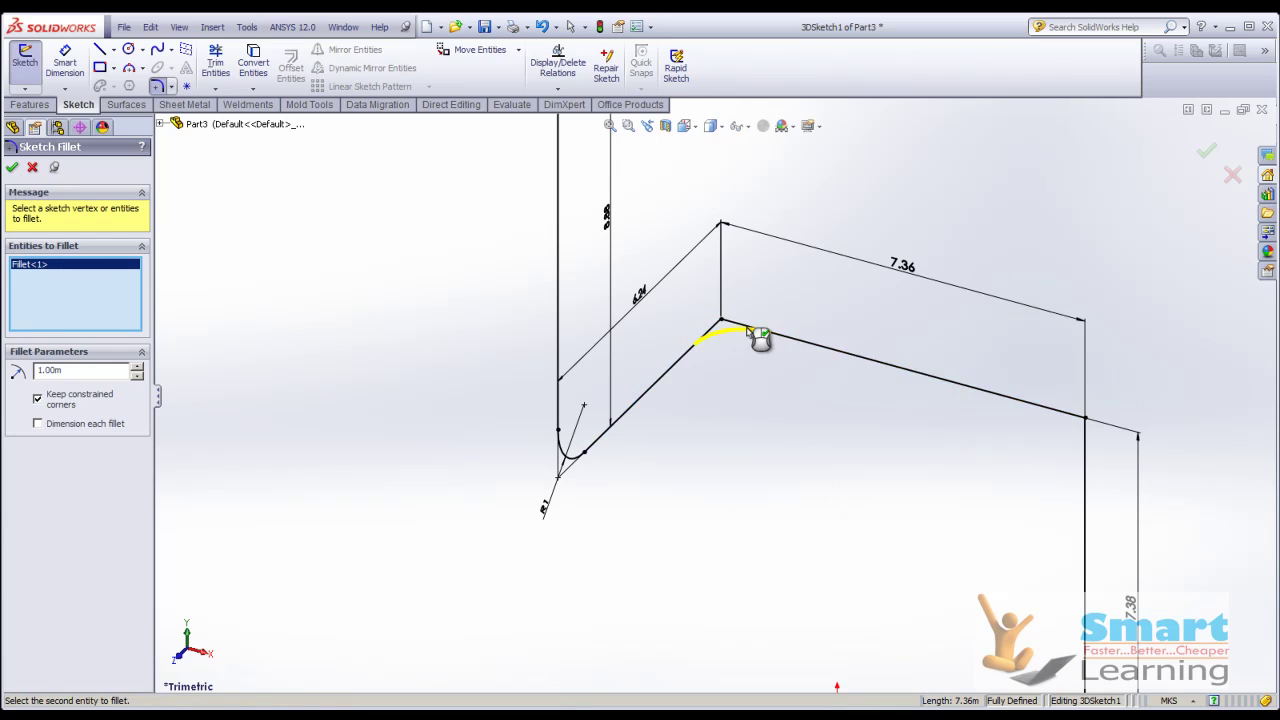
pyautogui.click(1076, 420)
pyautogui.click(1087, 462)
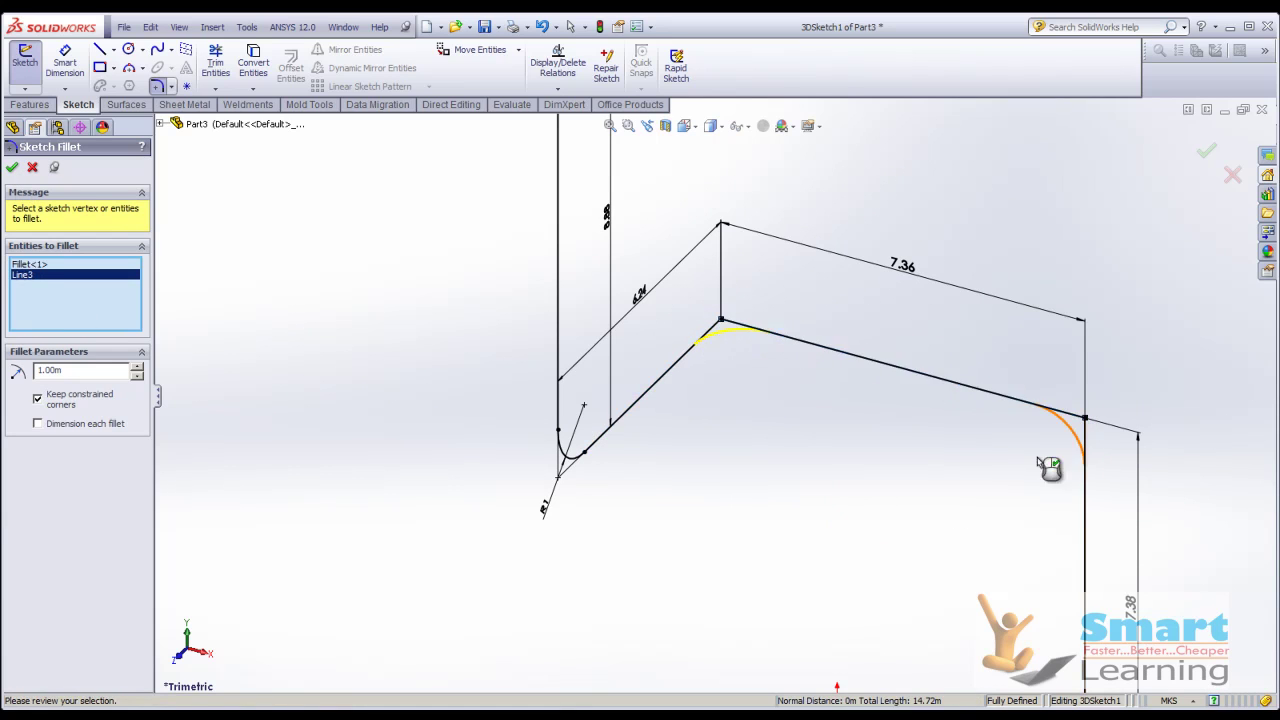
pyautogui.scroll(3, 847, 343)
pyautogui.click(892, 578)
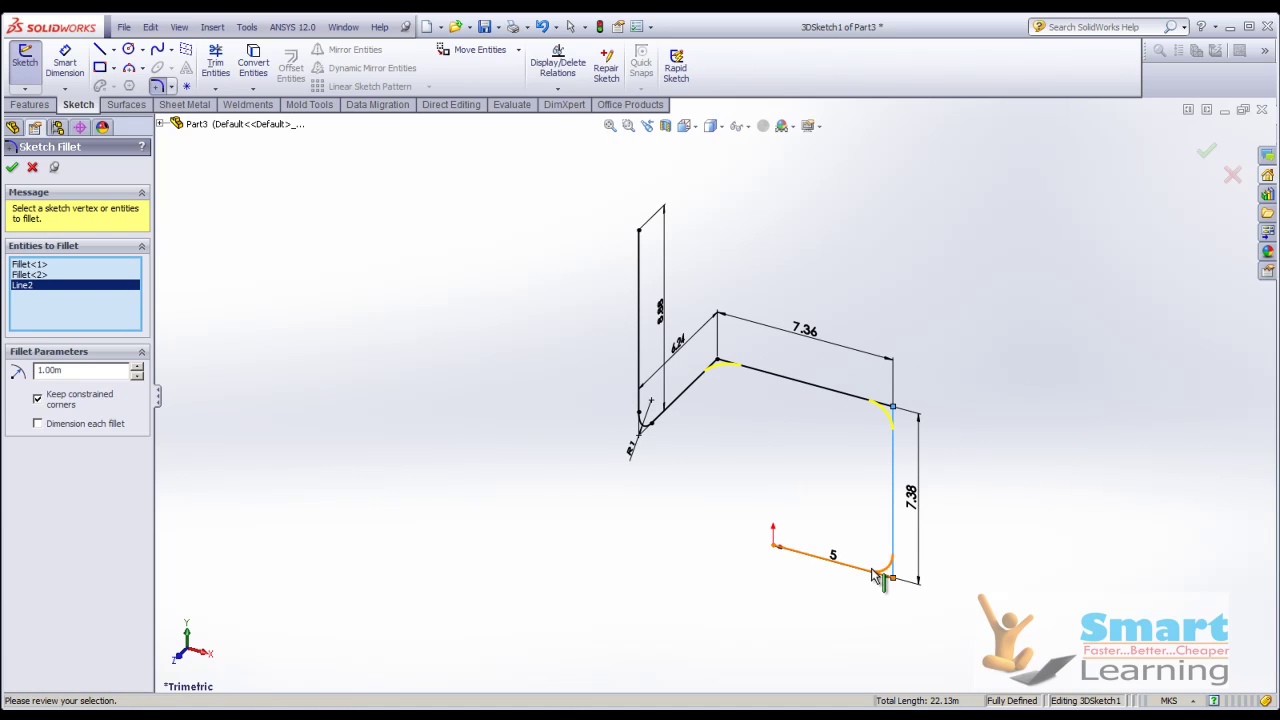
pyautogui.click(12, 167)
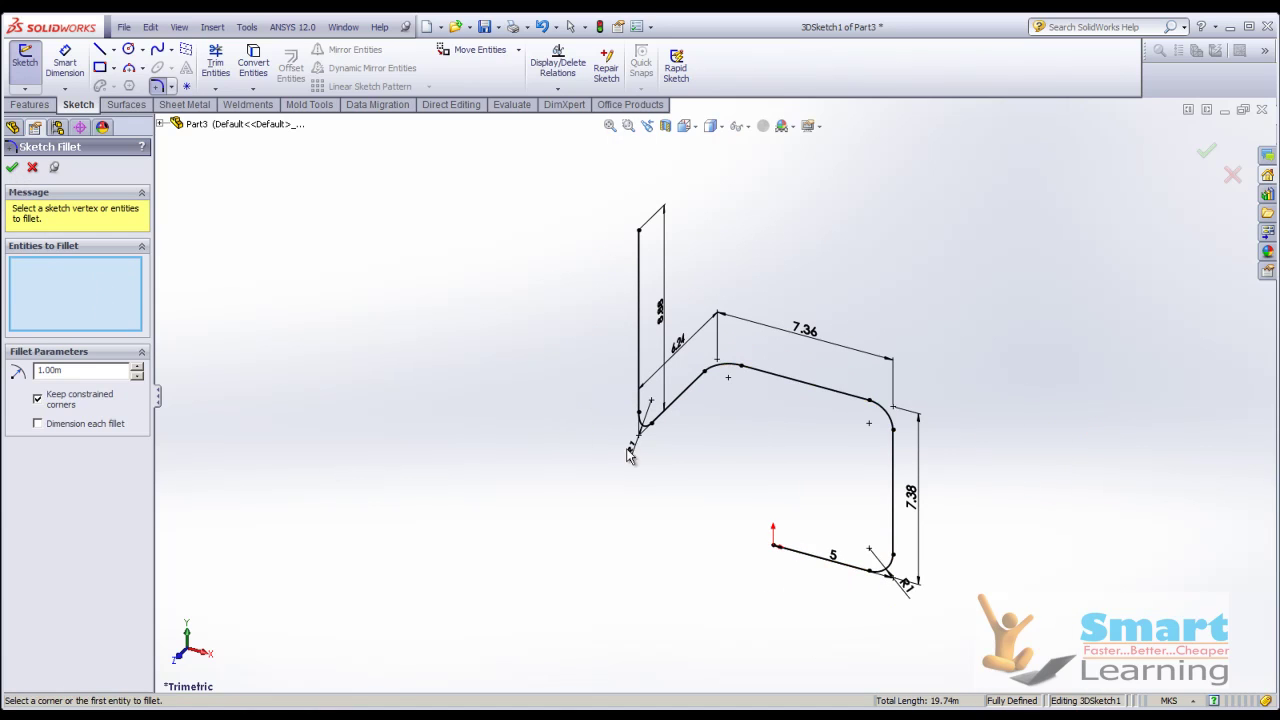
pyautogui.moveTo(751, 480)
pyautogui.mouseDown(button='middle')
pyautogui.moveTo(606, 437)
pyautogui.moveTo(689, 434)
pyautogui.moveTo(726, 294)
pyautogui.moveTo(763, 420)
pyautogui.moveTo(708, 479)
pyautogui.mouseUp(button='middle')
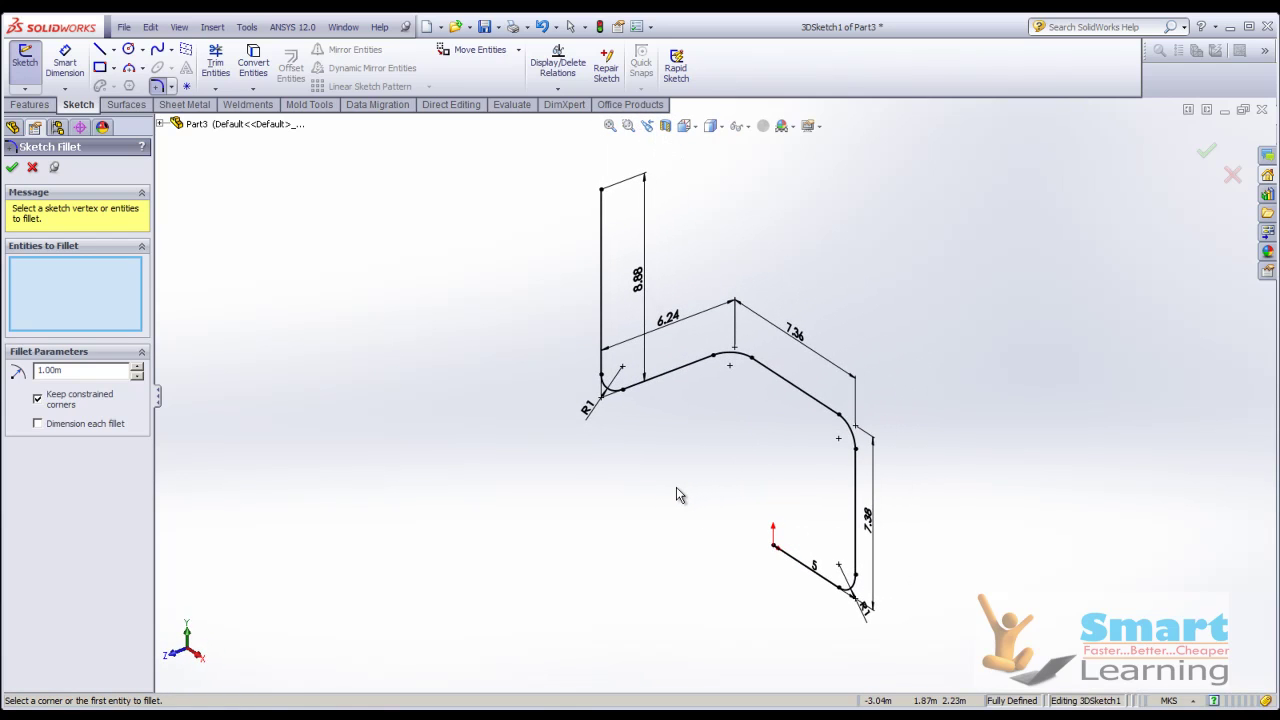
pyautogui.moveTo(568, 311)
pyautogui.mouseDown(button='middle')
pyautogui.moveTo(620, 349)
pyautogui.moveTo(592, 340)
pyautogui.mouseUp(button='middle')
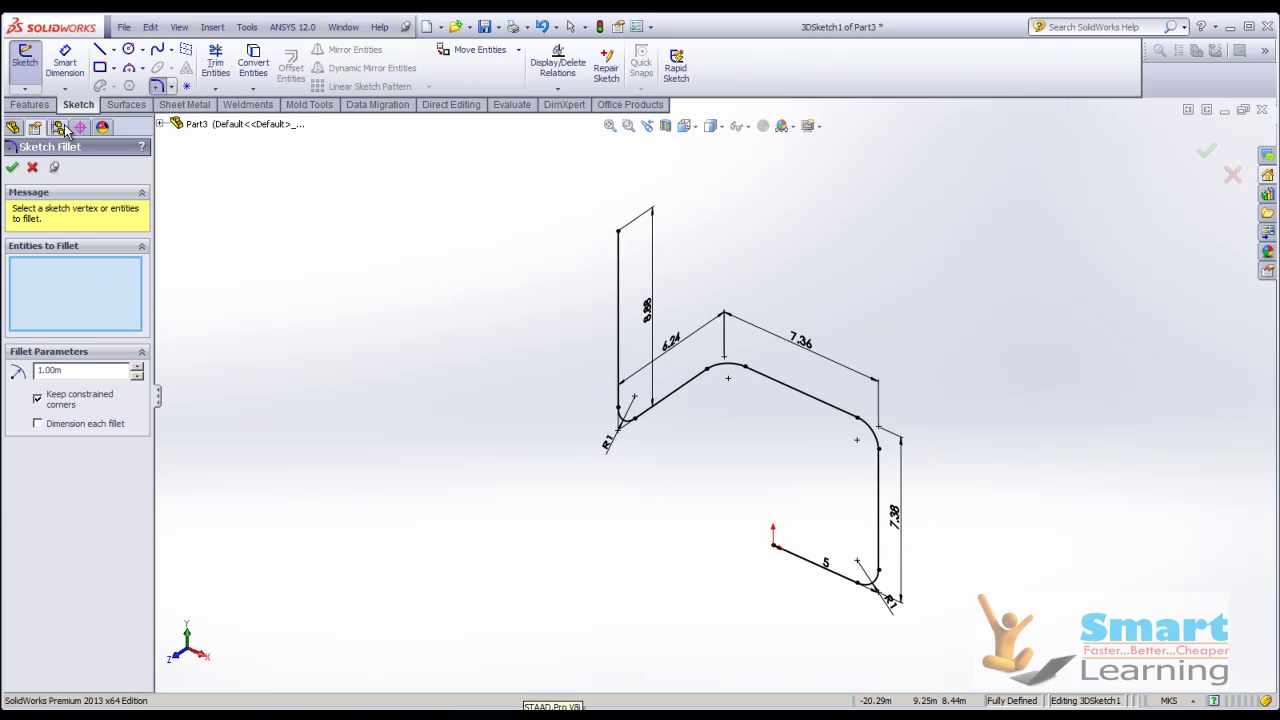
pyautogui.click(12, 168)
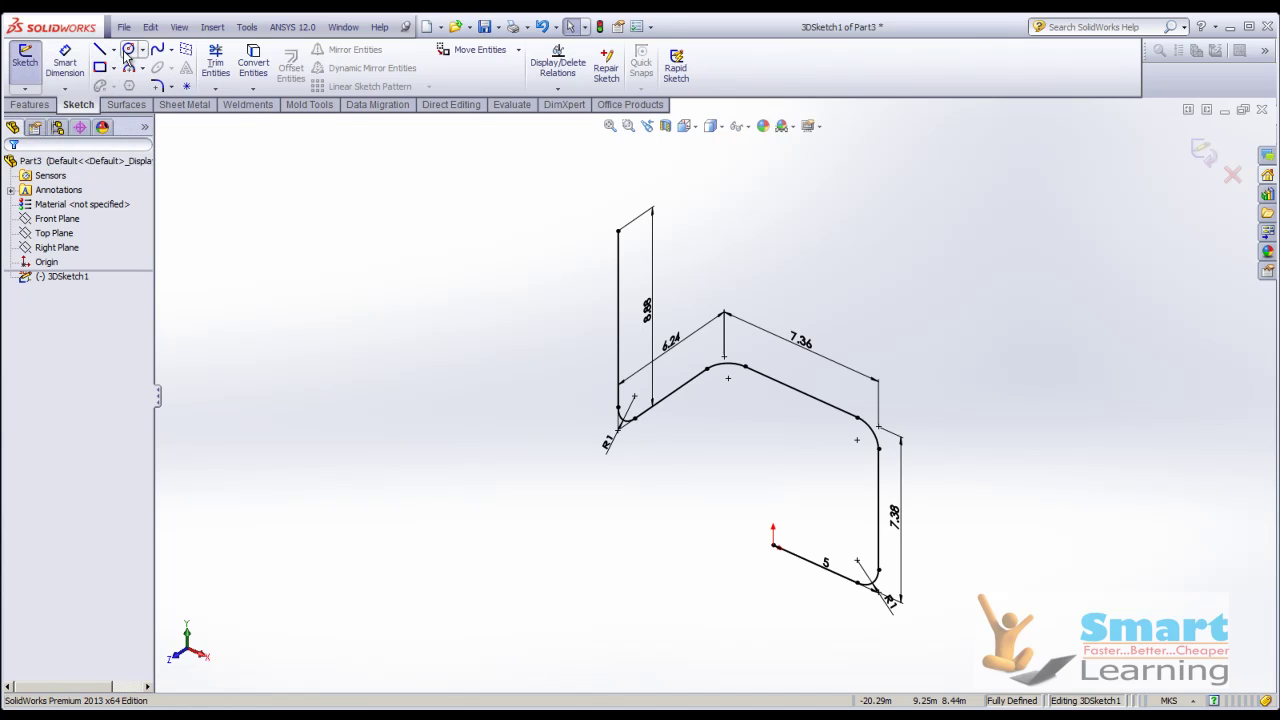
# - Draw a circle of about 1.03 m radius on the ZX plane, centred on the path's top endpoint, and exit the 3D sketch
pyautogui.click(128, 50)
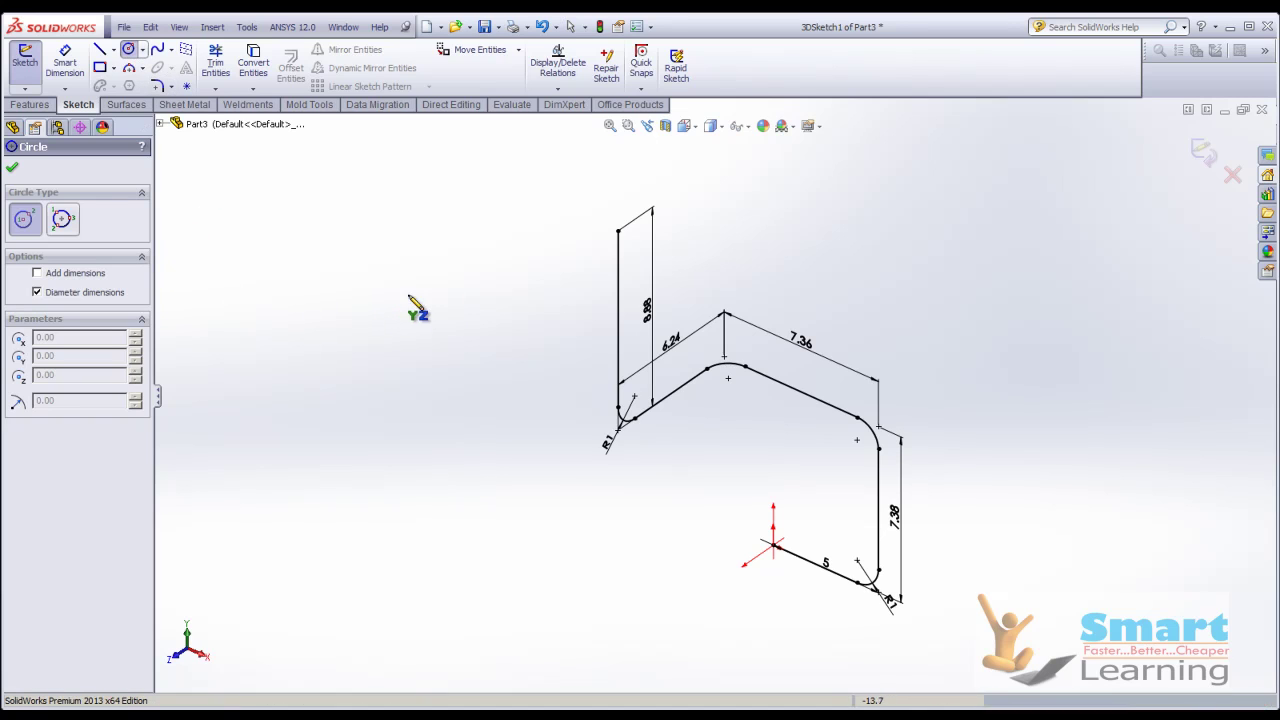
pyautogui.click(618, 231)
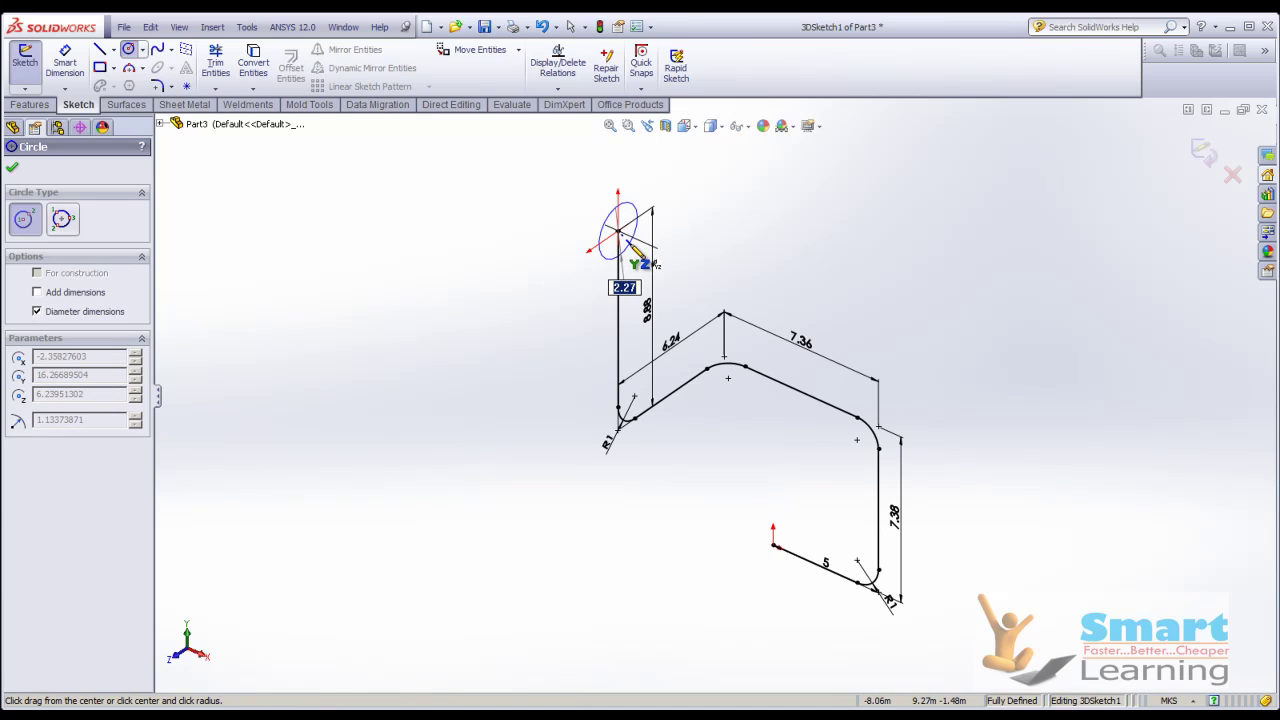
pyautogui.click(630, 247)
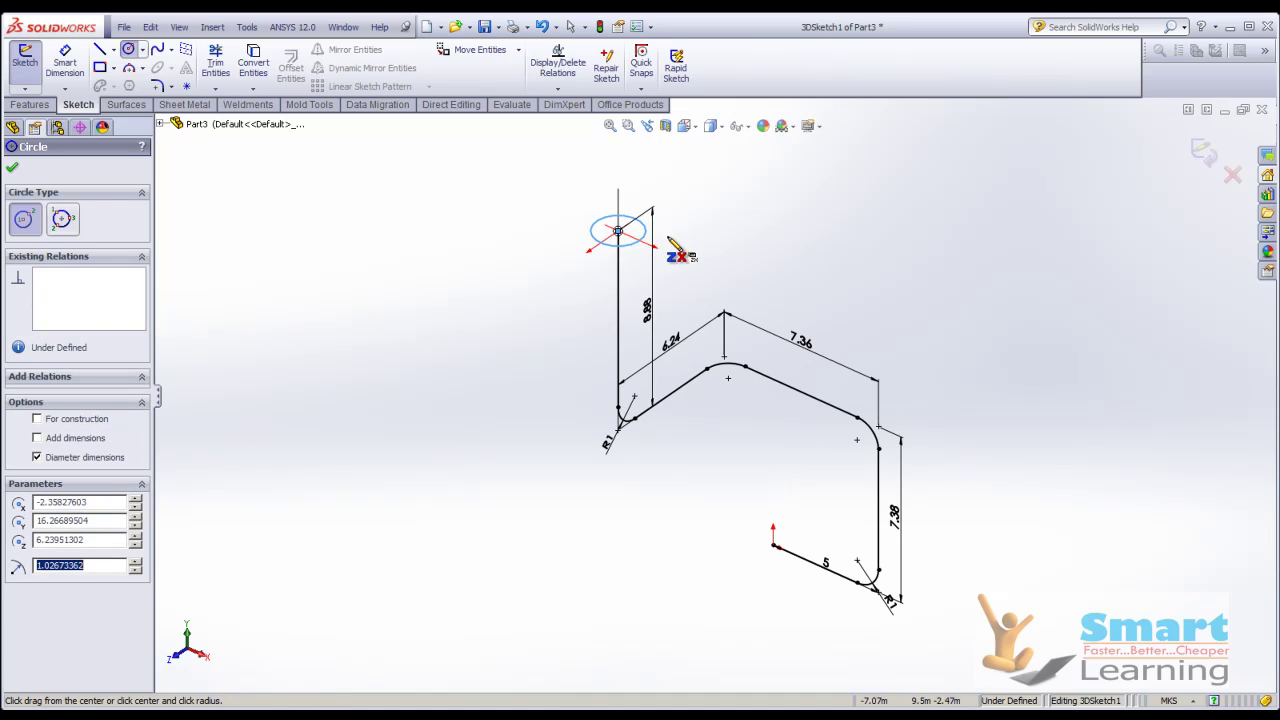
pyautogui.click(12, 167)
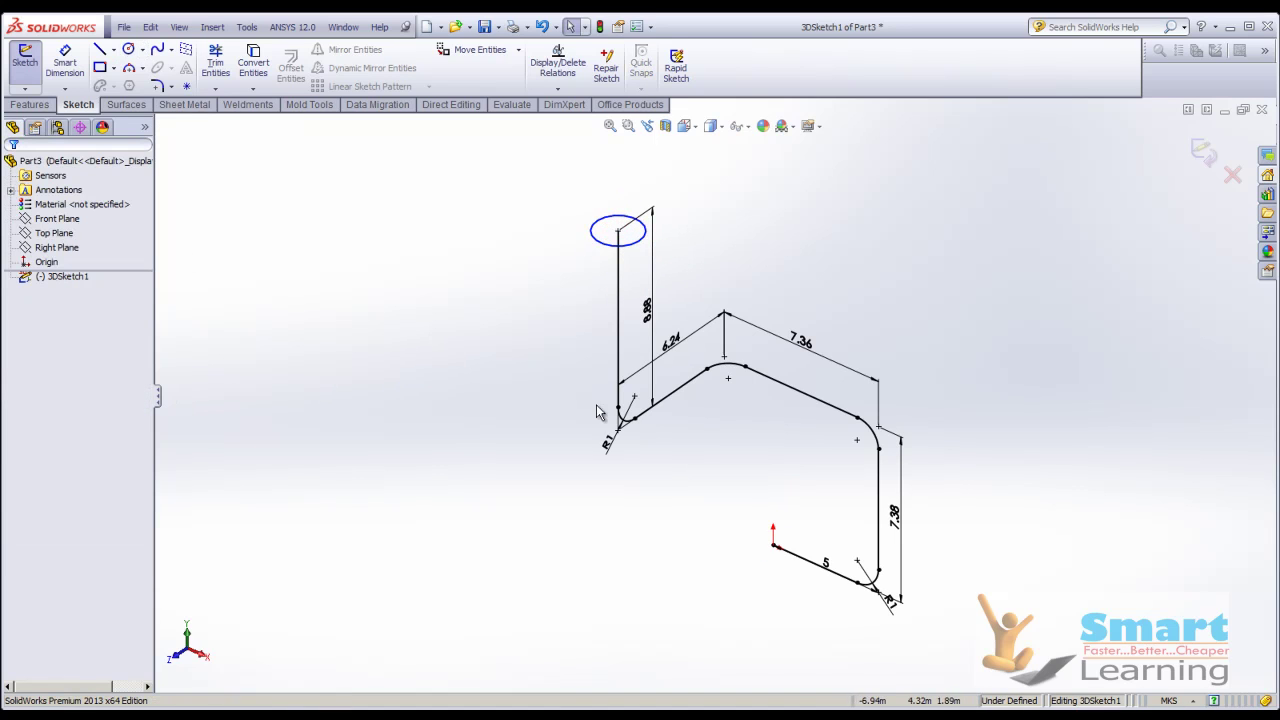
pyautogui.moveTo(598, 412)
pyautogui.mouseDown(button='middle')
pyautogui.moveTo(526, 320)
pyautogui.moveTo(534, 420)
pyautogui.mouseUp(button='middle')
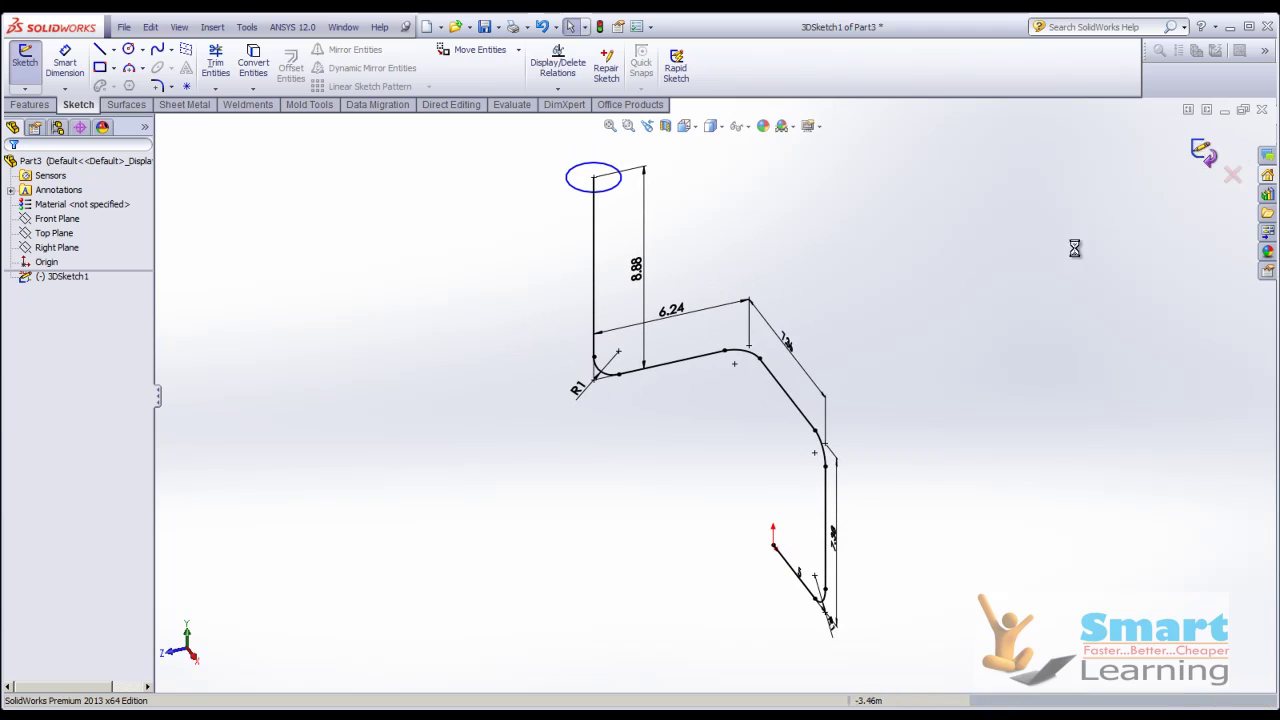
pyautogui.moveTo(689, 280)
pyautogui.mouseDown(button='middle')
pyautogui.moveTo(669, 264)
pyautogui.moveTo(745, 290)
pyautogui.mouseUp(button='middle')
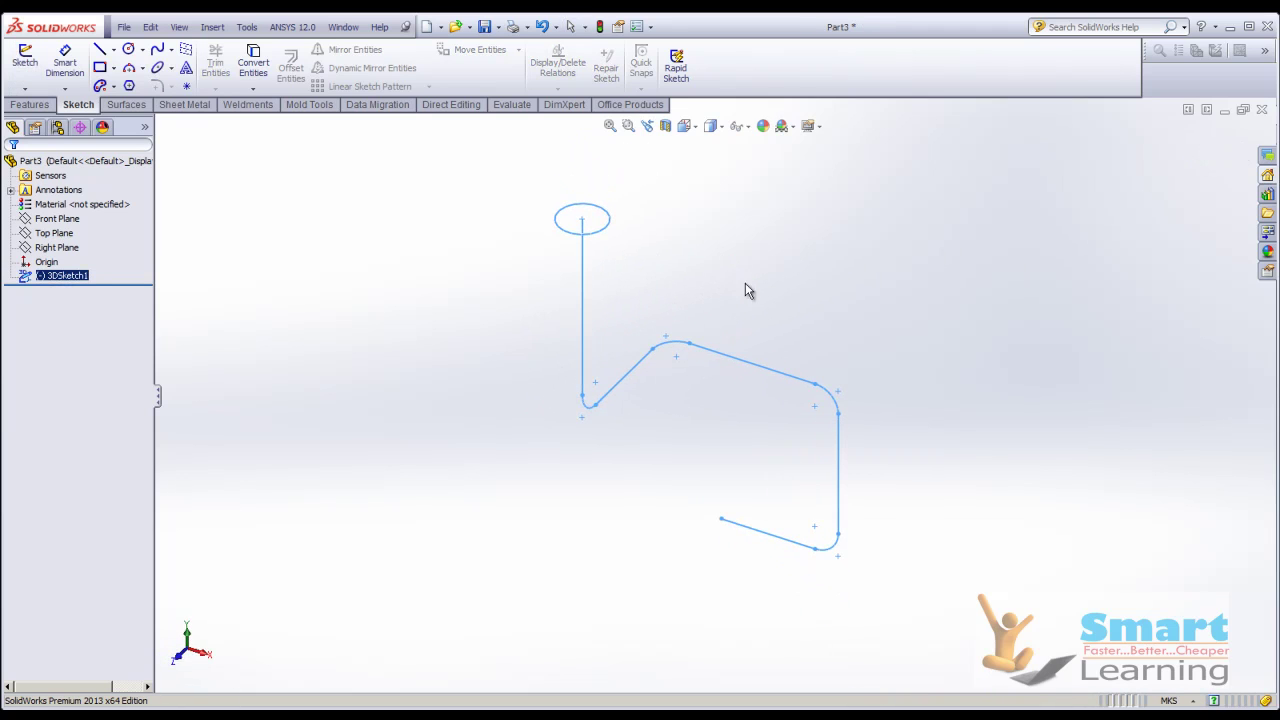
pyautogui.click(30, 105)
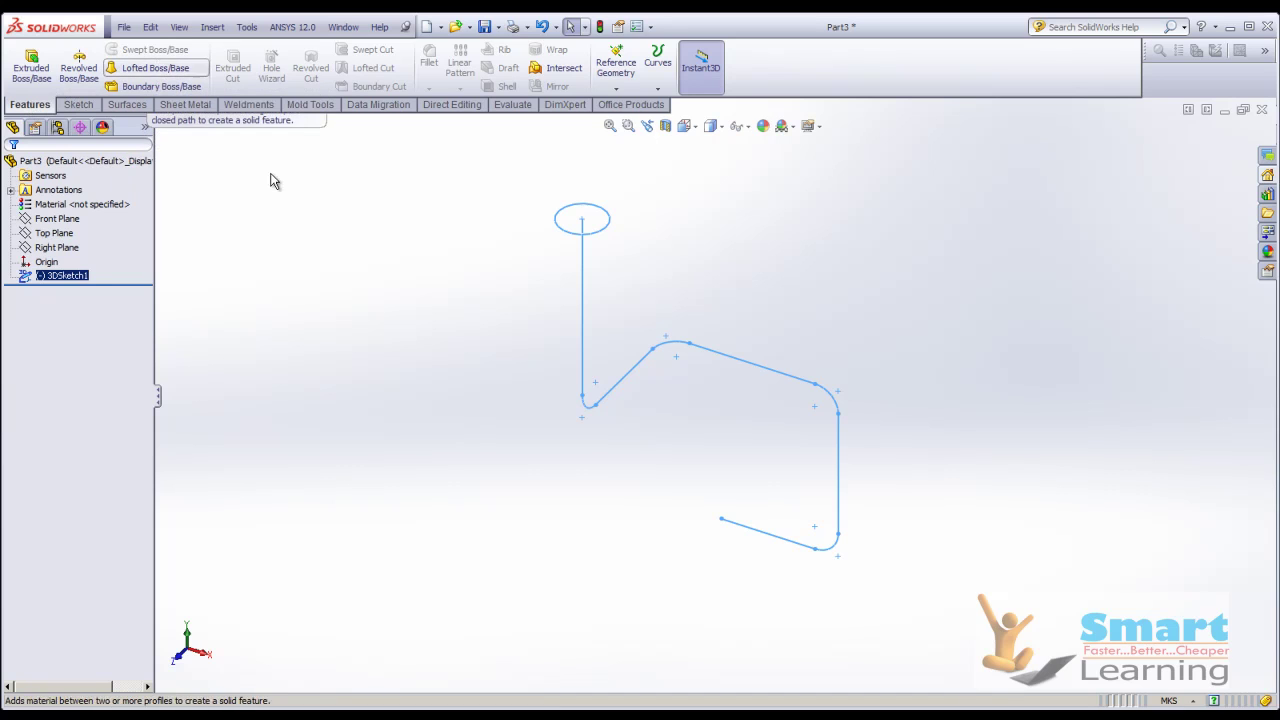
pyautogui.click(275, 205)
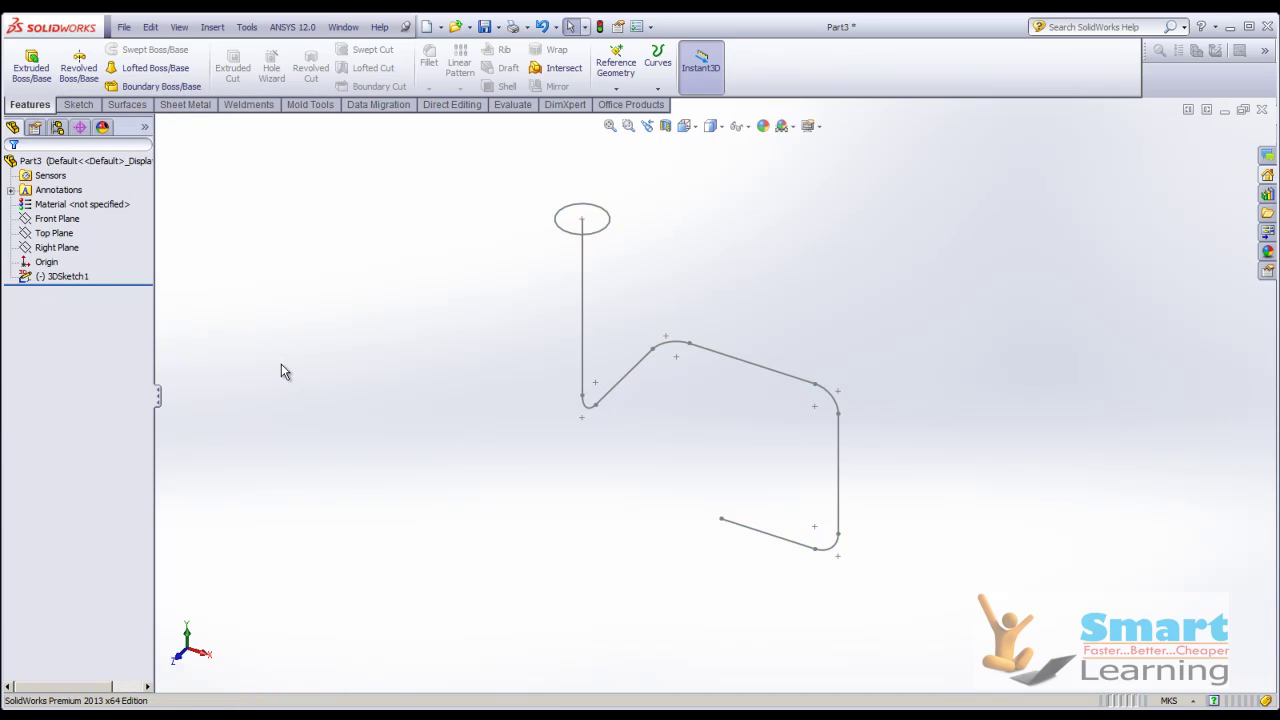
pyautogui.moveTo(432, 383)
pyautogui.mouseDown(button='middle')
pyautogui.moveTo(391, 297)
pyautogui.moveTo(419, 365)
pyautogui.mouseUp(button='middle')
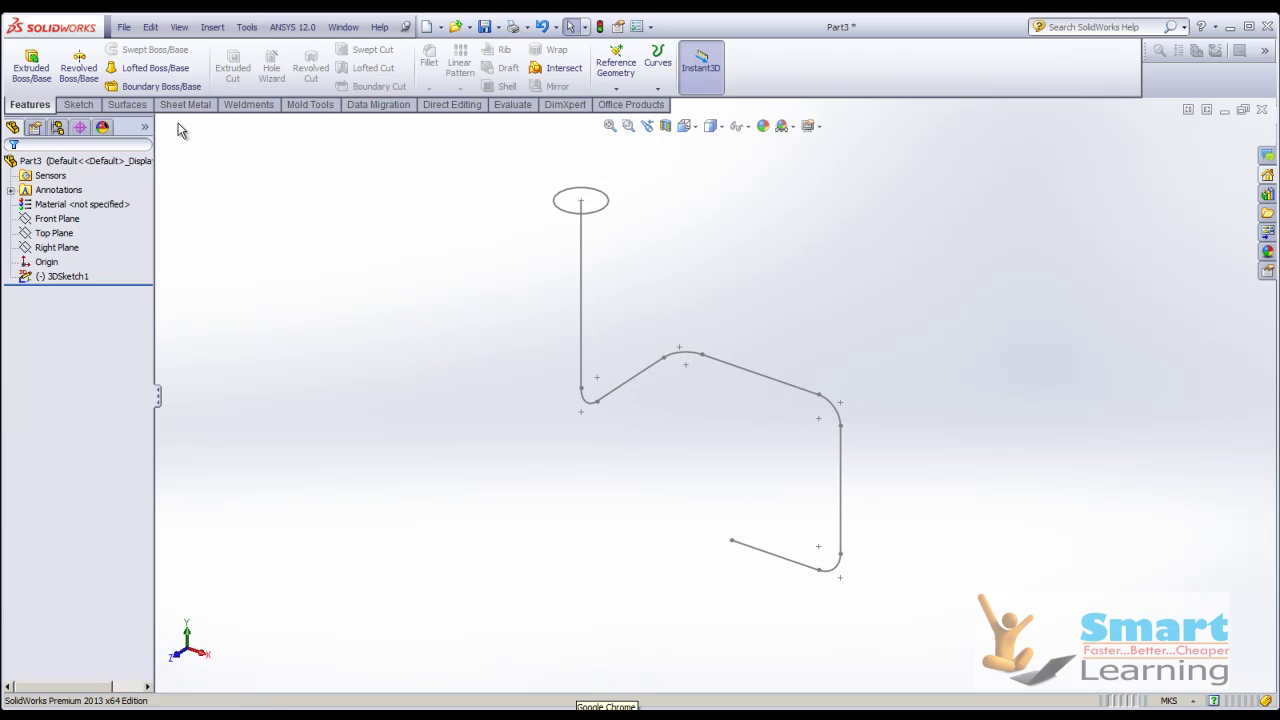
pyautogui.click(148, 68)
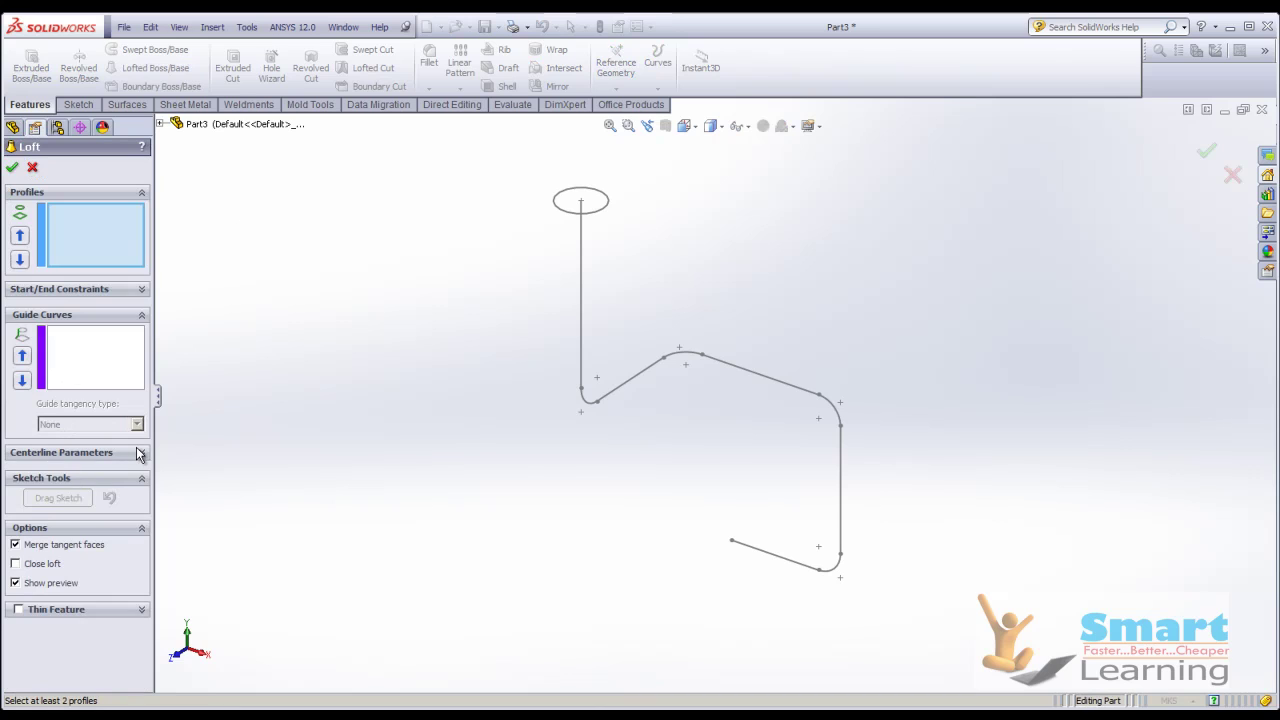
pyautogui.click(139, 455)
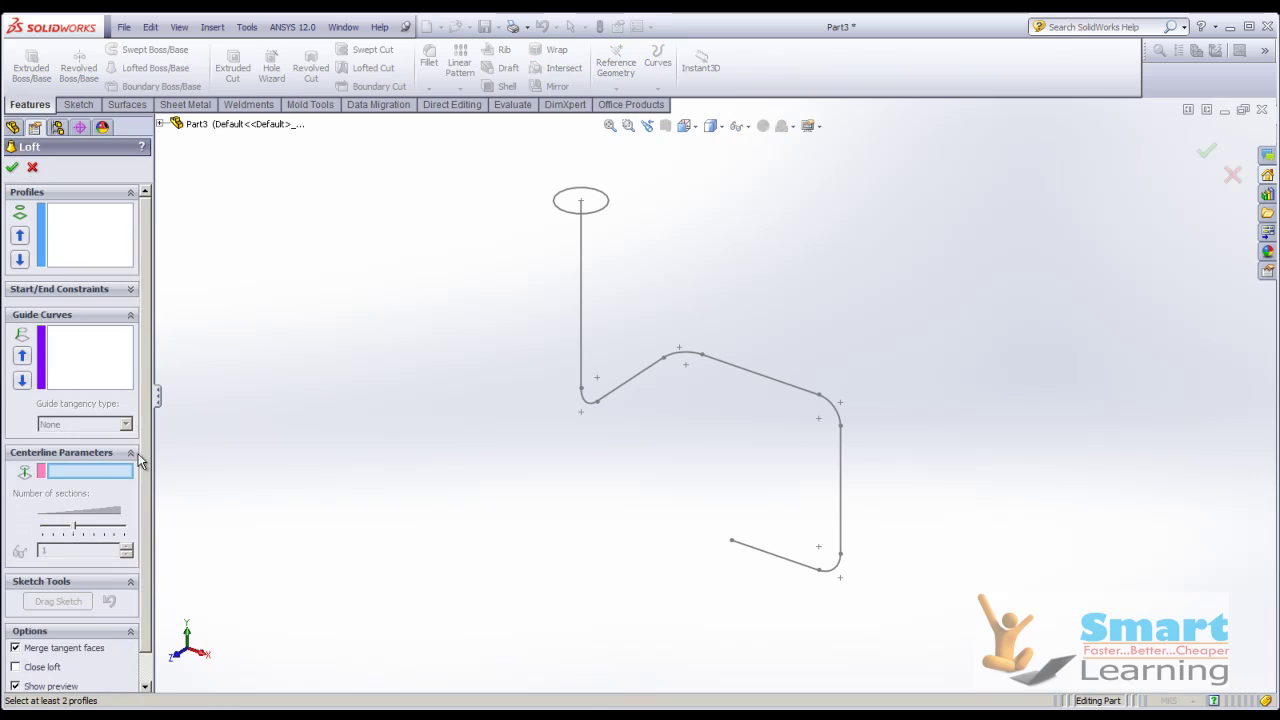
pyautogui.click(760, 562)
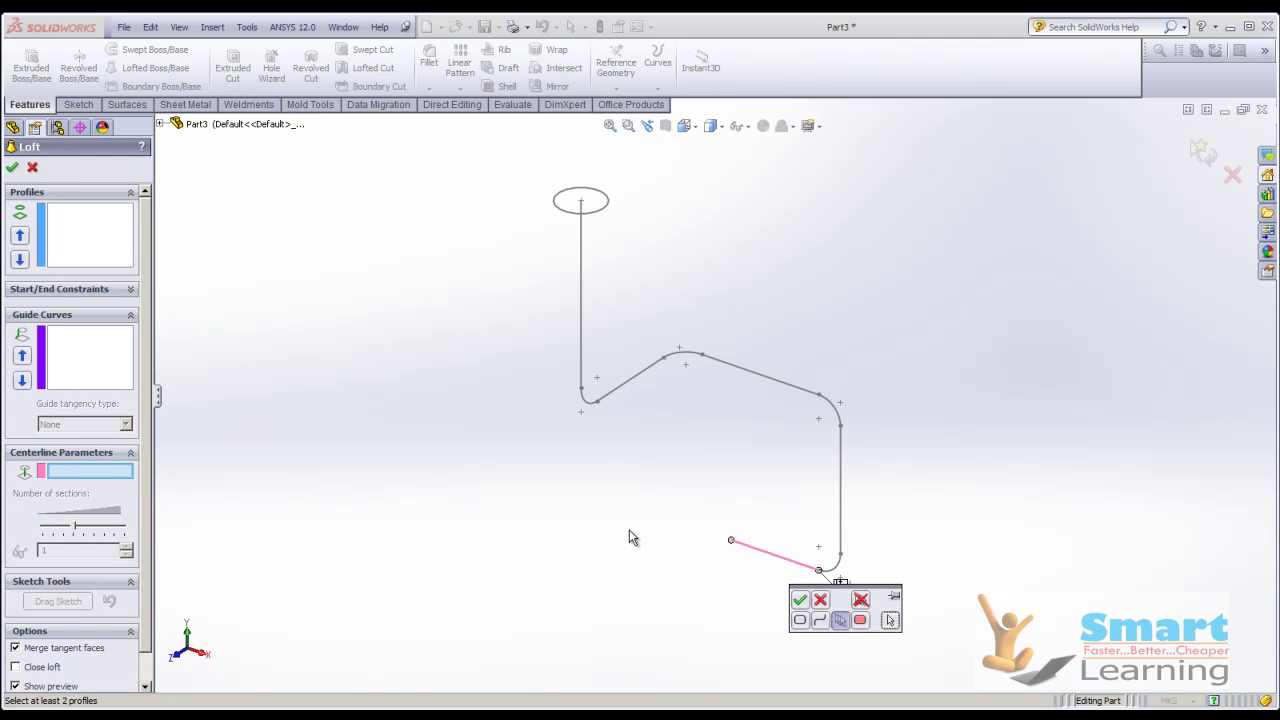
pyautogui.click(829, 572)
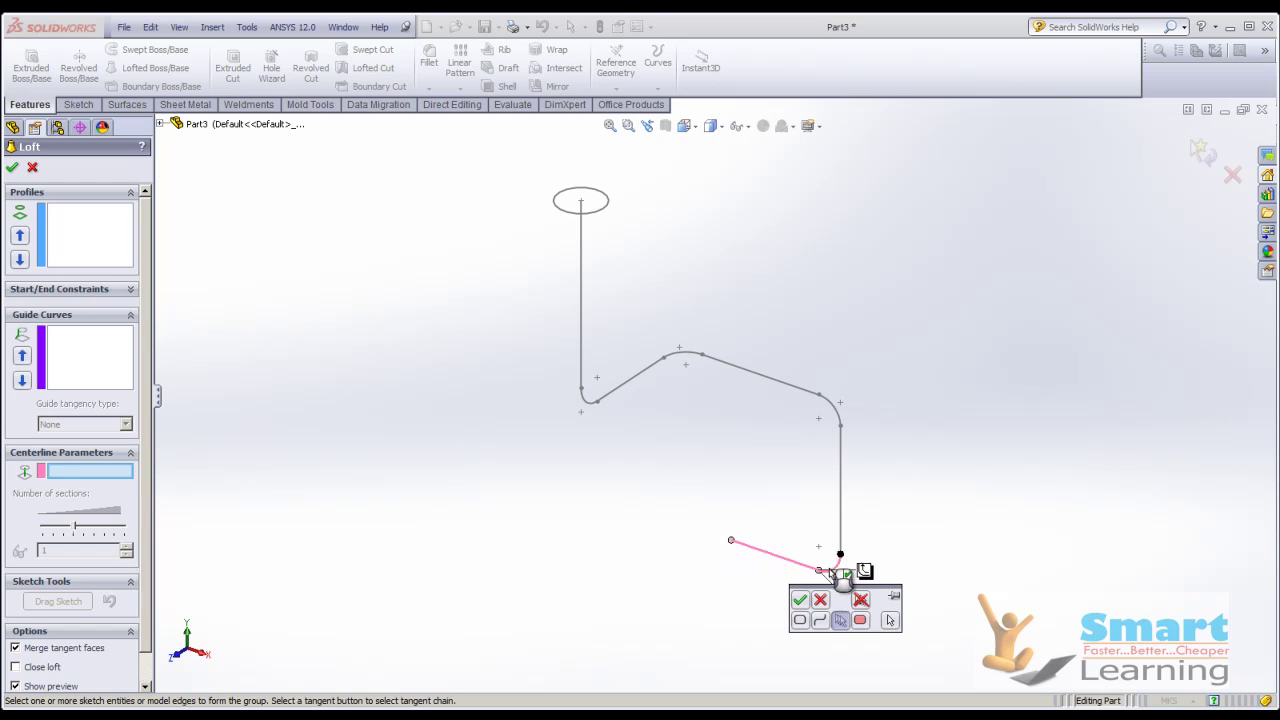
pyautogui.click(841, 450)
pyautogui.click(837, 412)
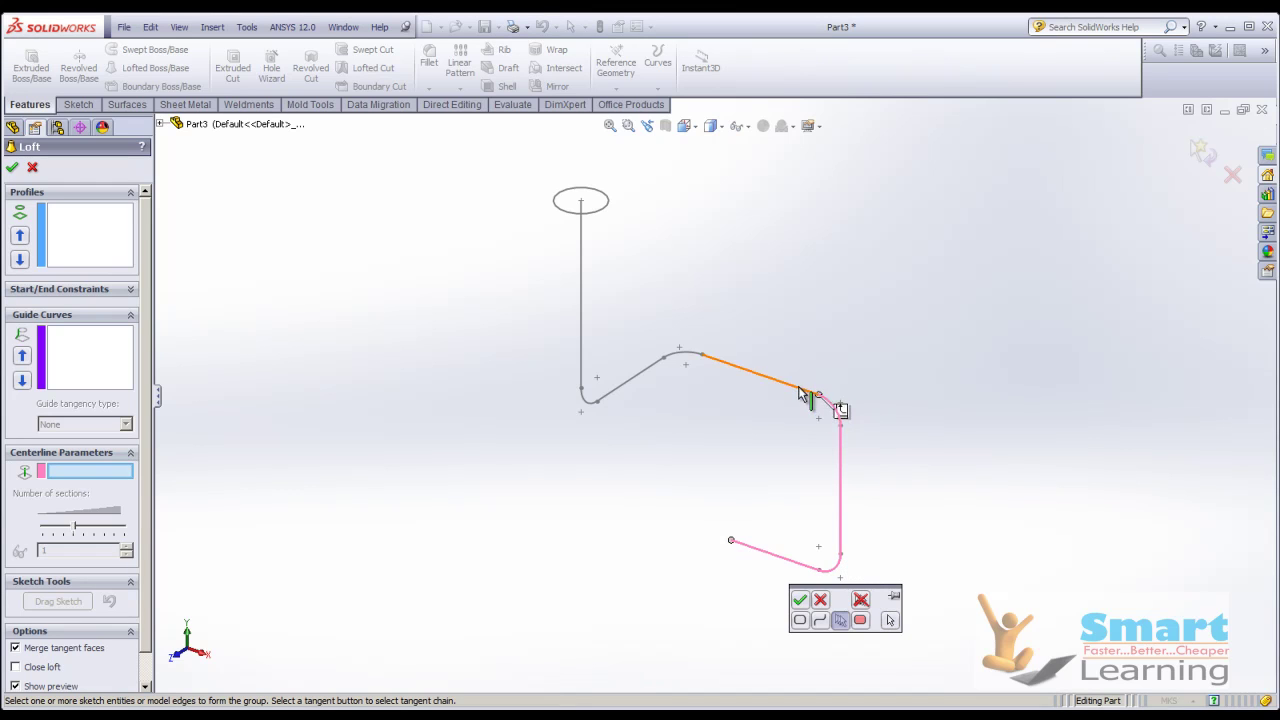
pyautogui.click(805, 389)
pyautogui.click(676, 352)
pyautogui.click(645, 372)
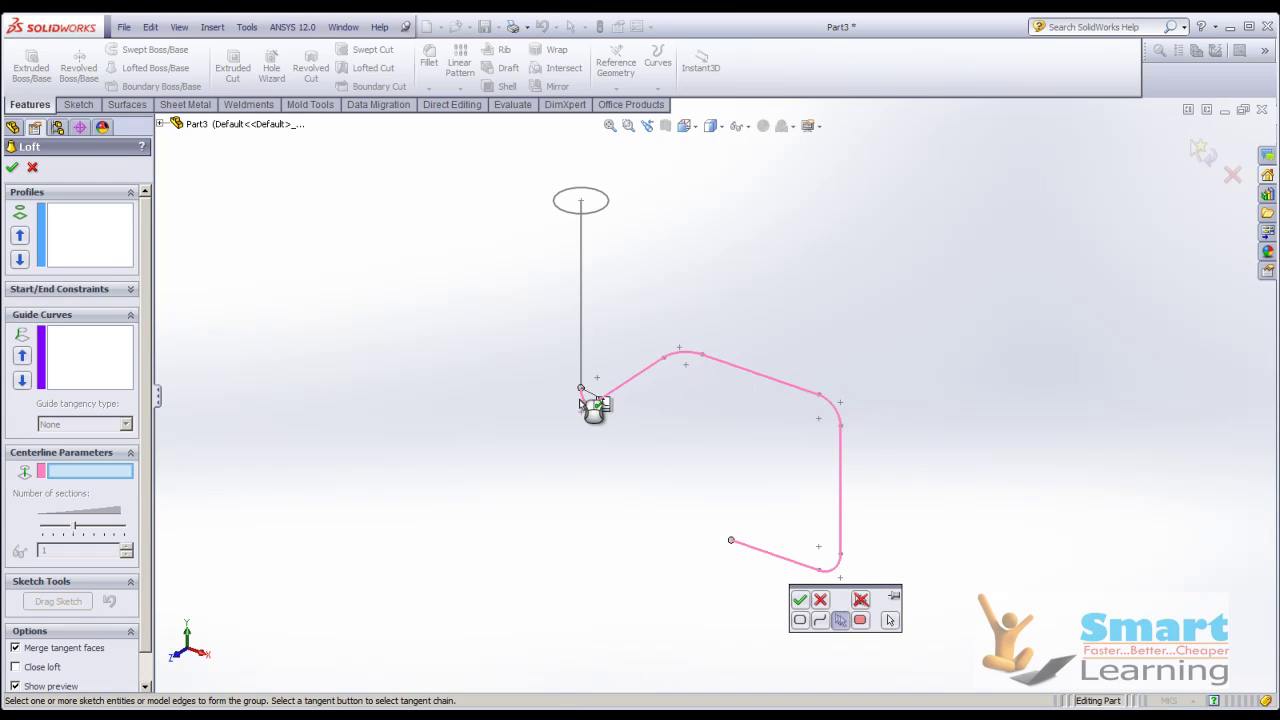
pyautogui.click(588, 398)
pyautogui.click(578, 358)
pyautogui.click(84, 232)
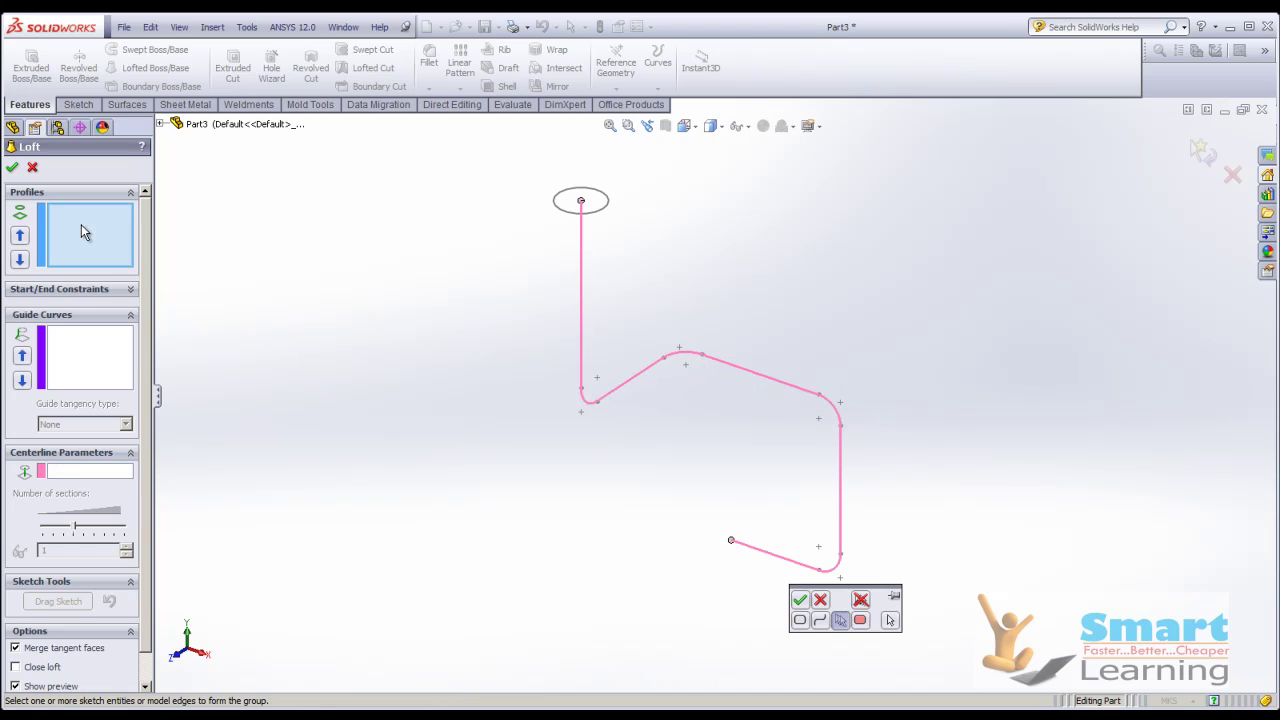
pyautogui.click(568, 211)
pyautogui.scroll(-2, 622, 205)
pyautogui.scroll(1, 620, 203)
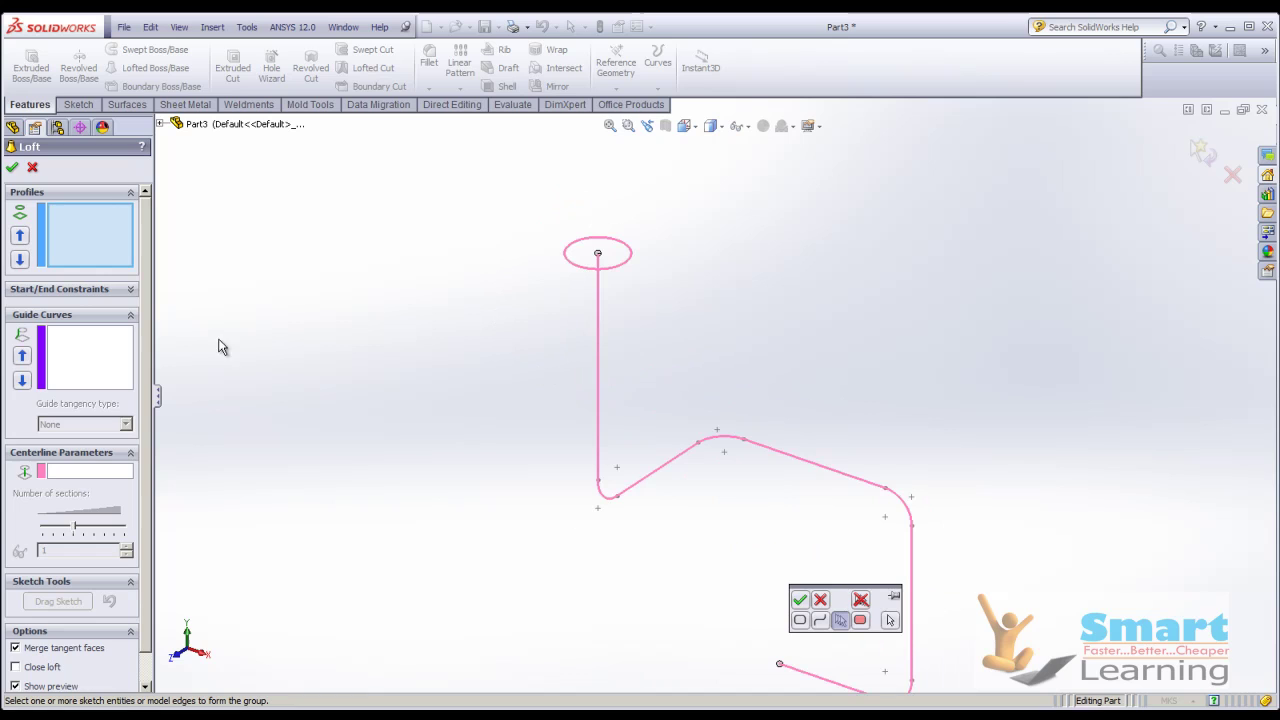
pyautogui.click(78, 474)
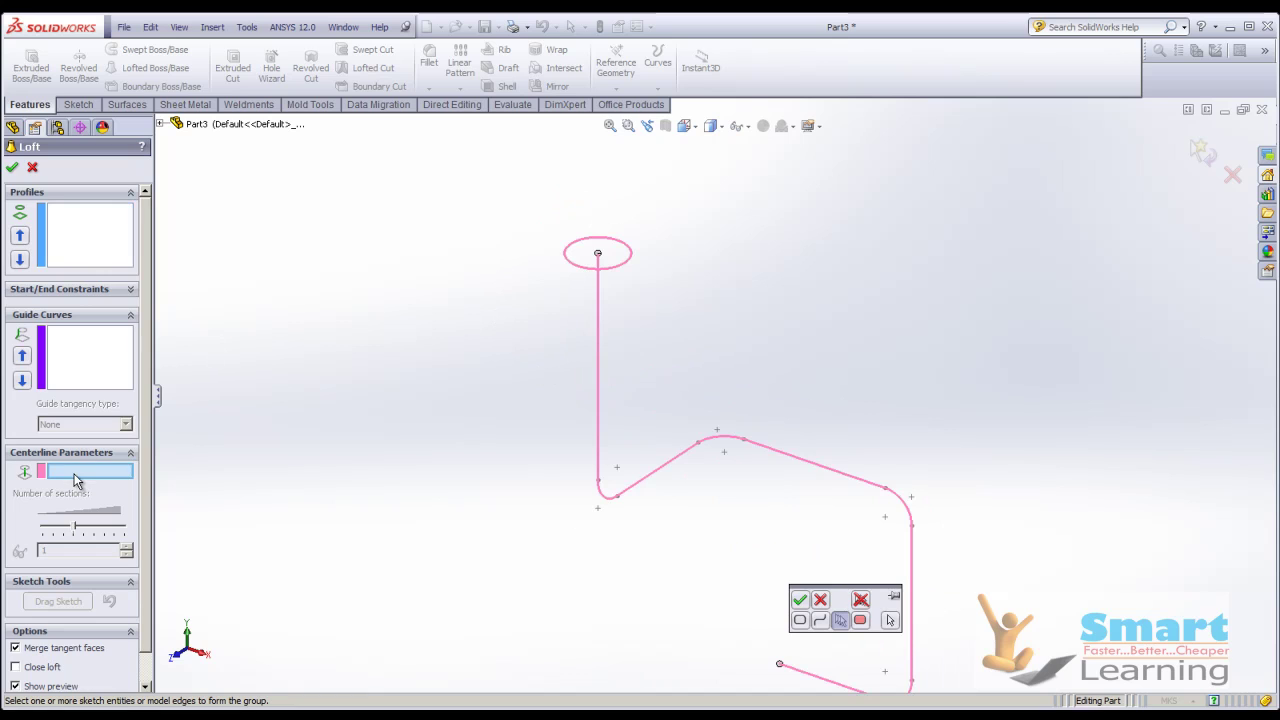
pyautogui.click(32, 168)
pyautogui.scroll(1, 324, 286)
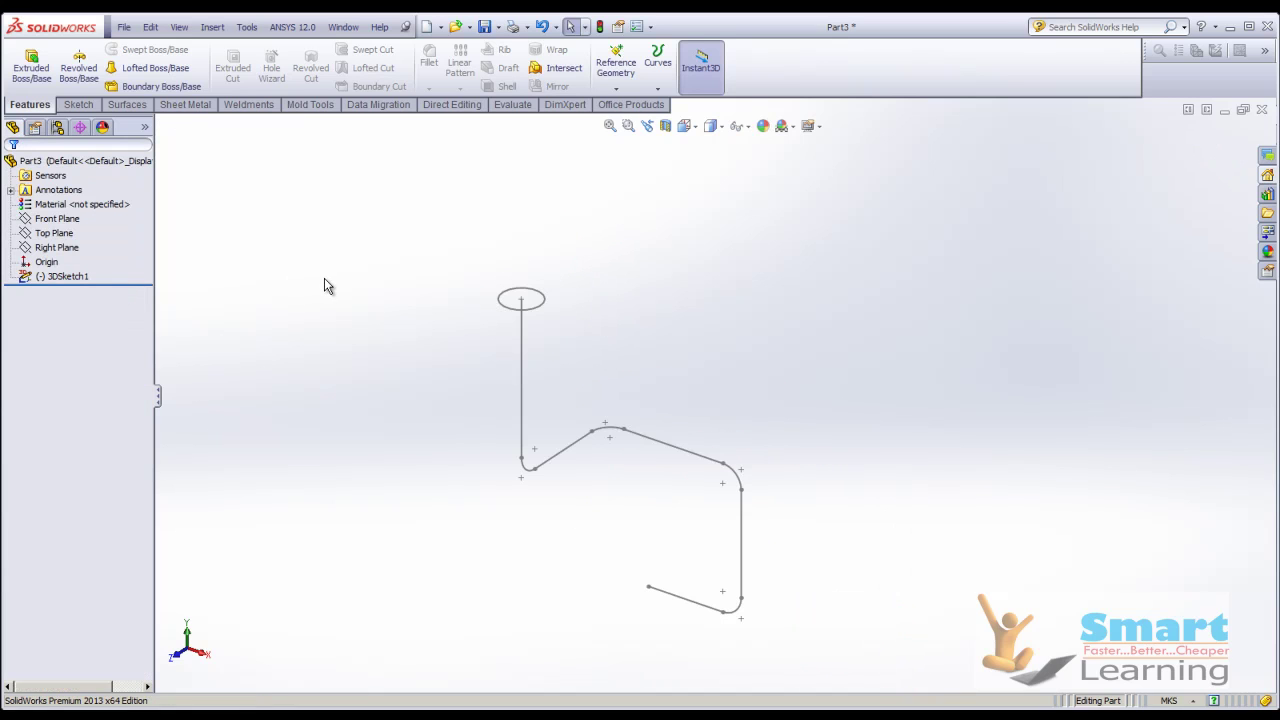
# - Reopen the 3D sketch, delete the circle at the top of the path and exit the sketch
pyautogui.click(60, 277)
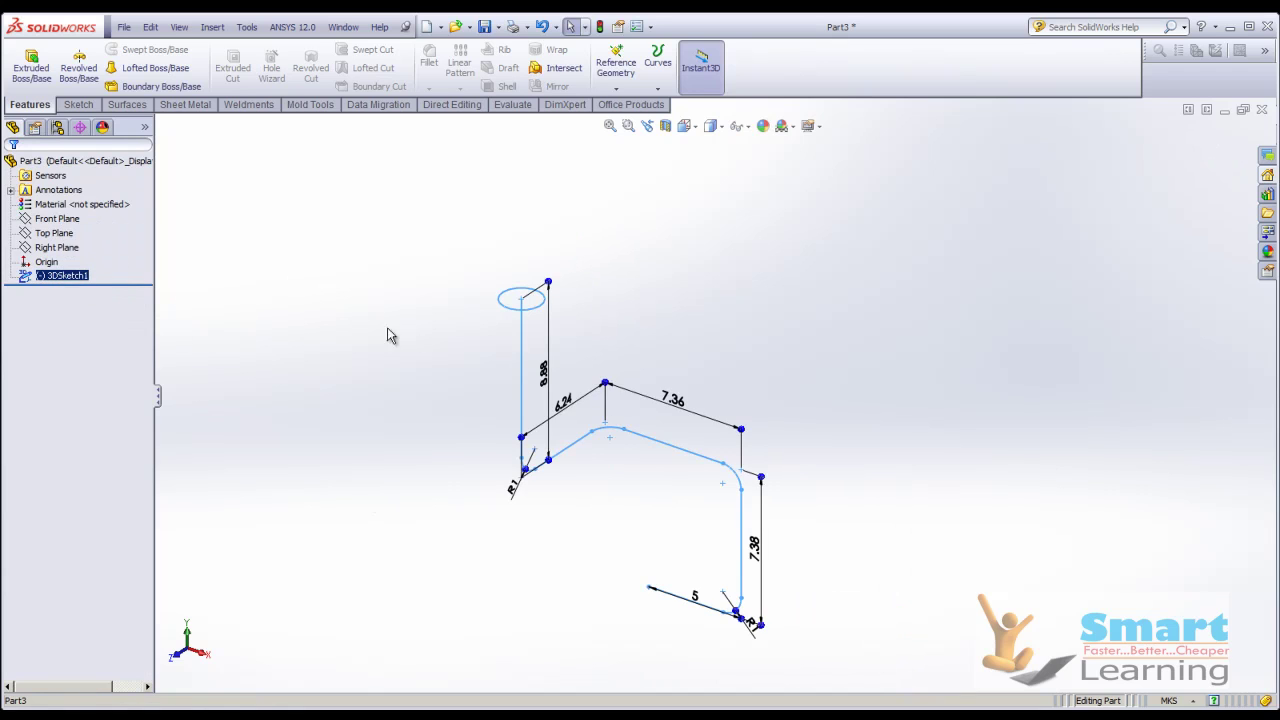
pyautogui.click(404, 356)
pyautogui.doubleClick(506, 315)
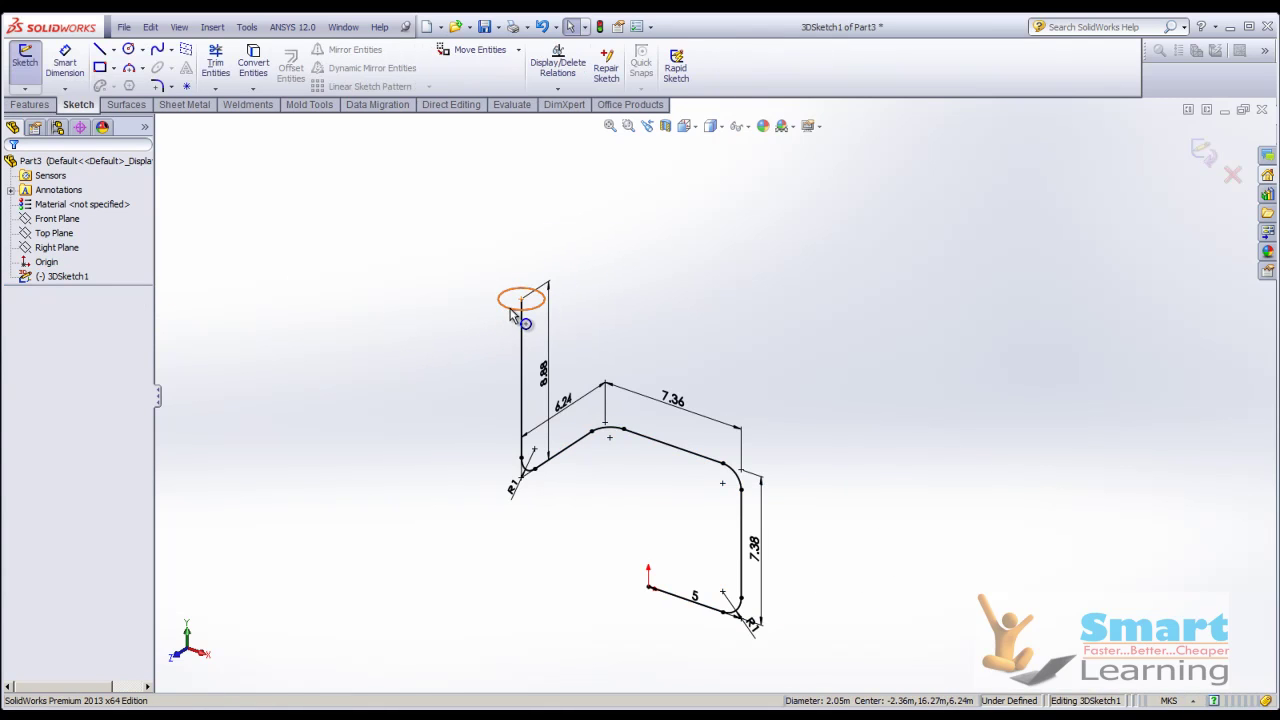
pyautogui.click(503, 310)
pyautogui.press('Delete')
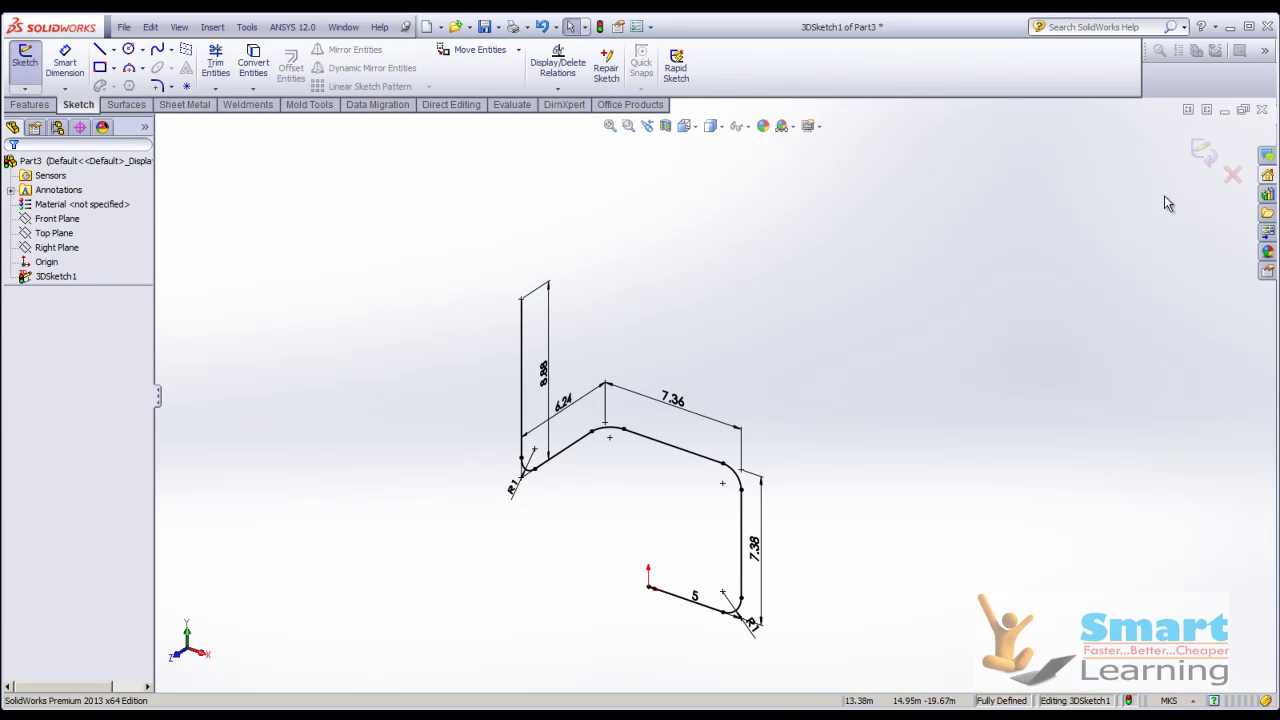
pyautogui.click(1203, 156)
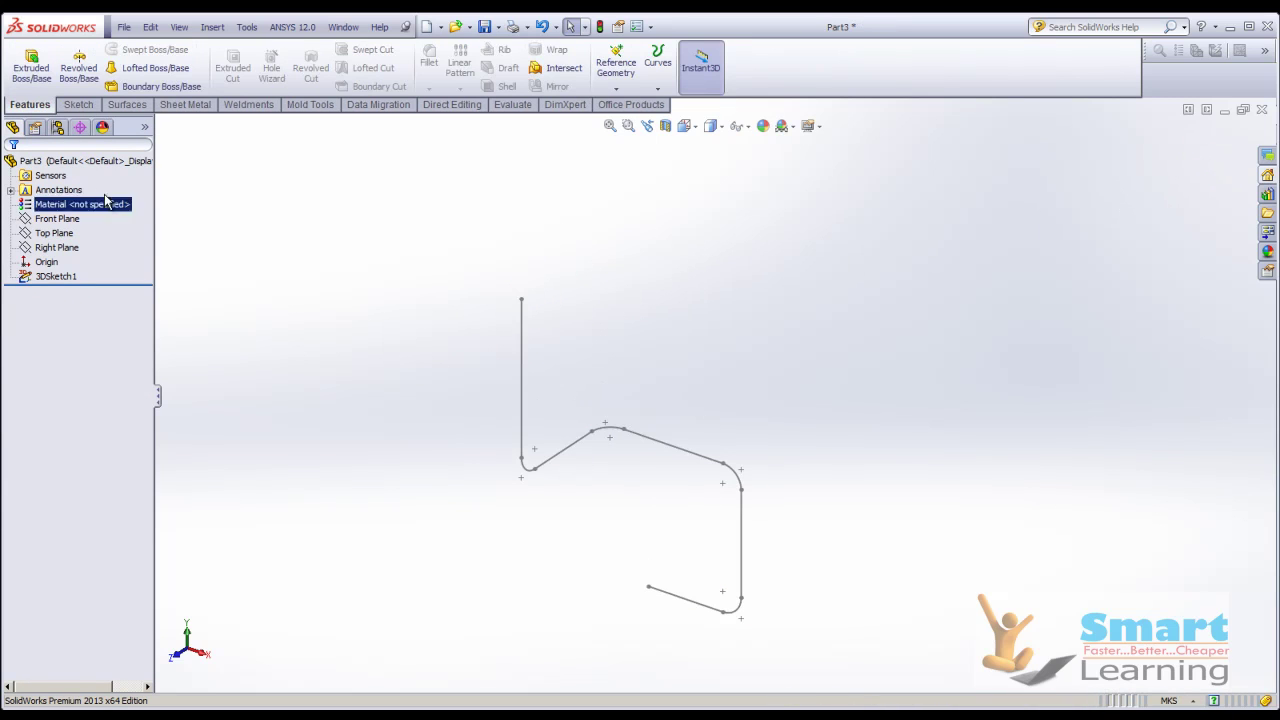
# - Sketch a circle about 2.29 m in diameter, centred on the path's top endpoint, on a new plane perpendicular to the vertical line, and exit the sketch
pyautogui.click(78, 104)
pyautogui.click(22, 62)
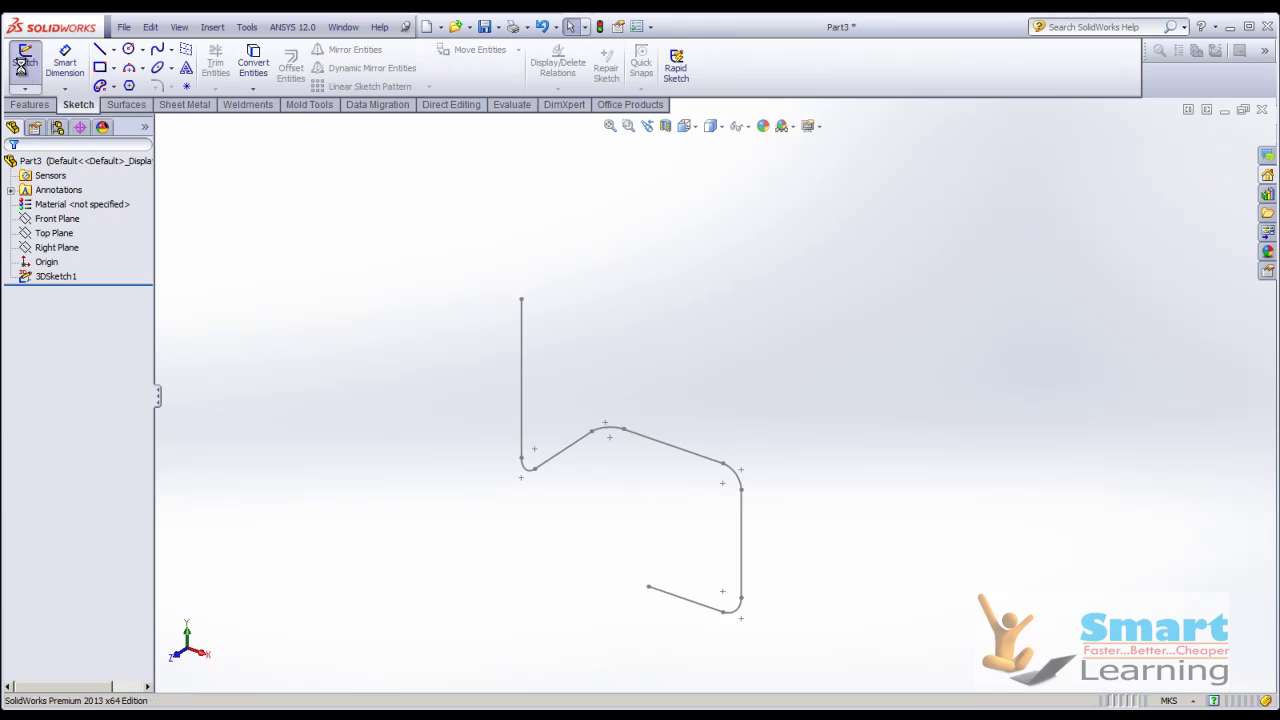
pyautogui.click(521, 318)
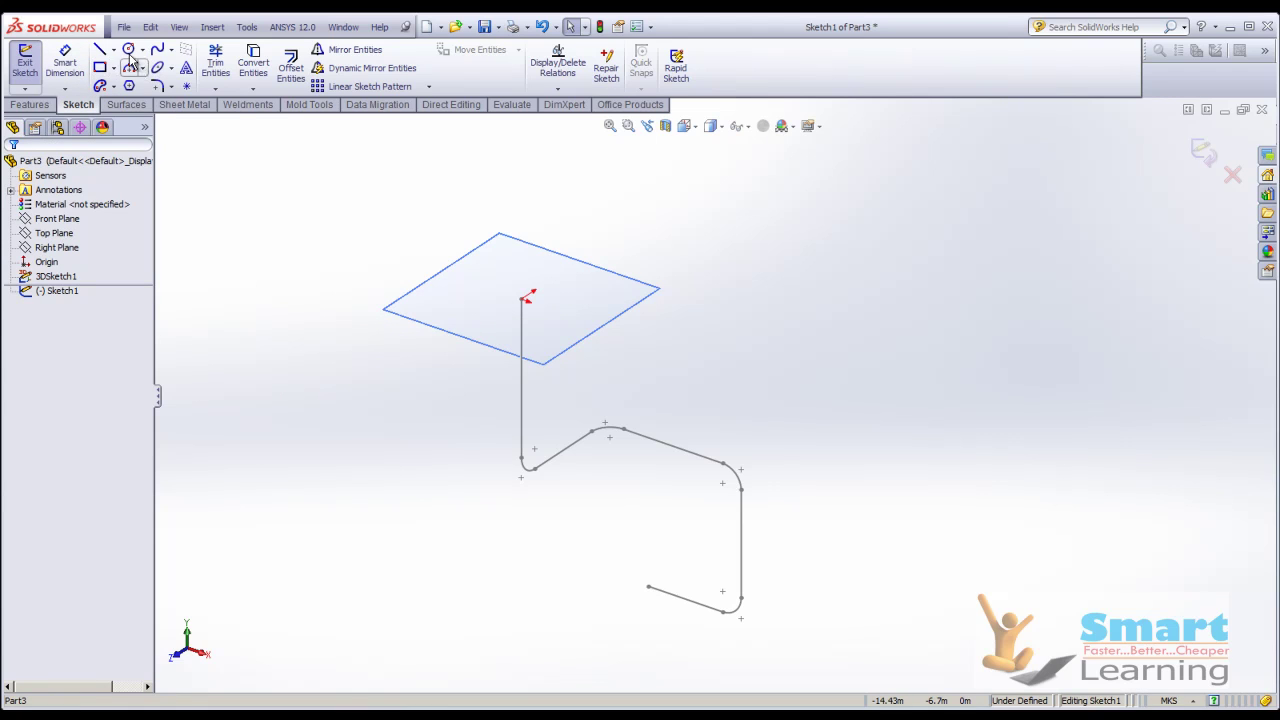
pyautogui.click(128, 49)
pyautogui.click(521, 298)
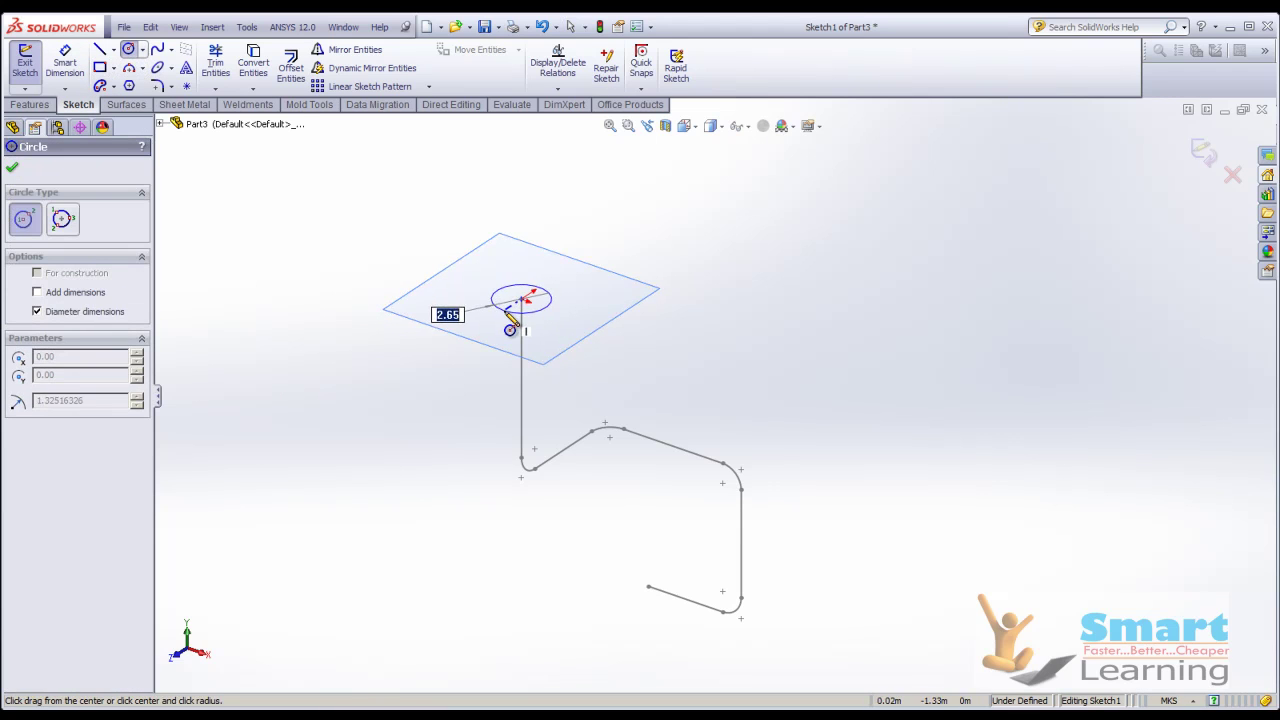
pyautogui.click(512, 314)
pyautogui.press('Escape')
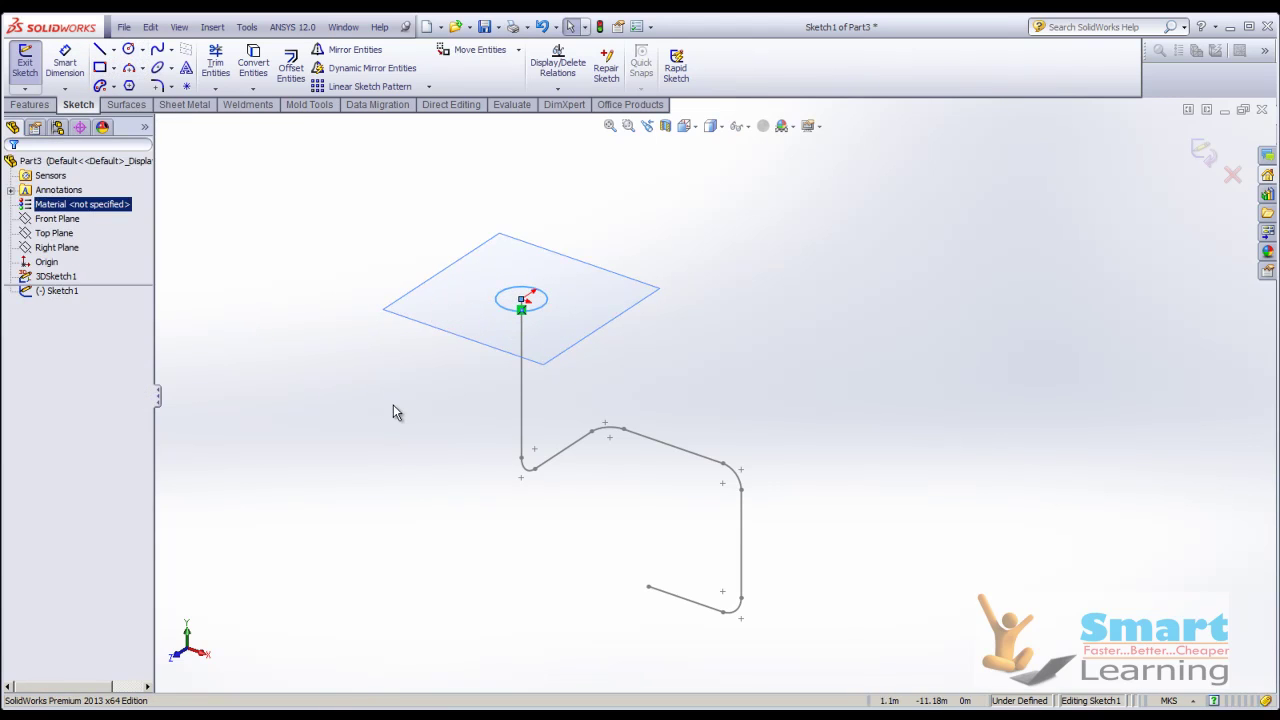
pyautogui.click(1204, 152)
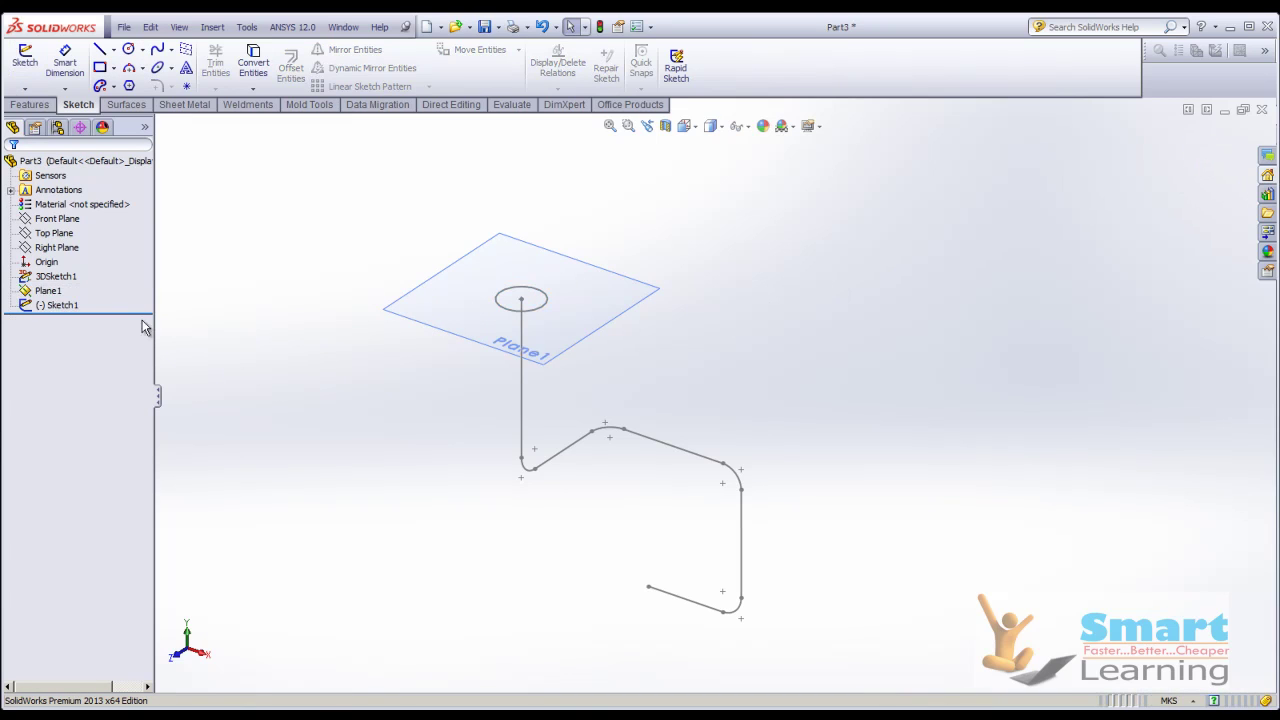
pyautogui.click(29, 104)
pyautogui.click(152, 49)
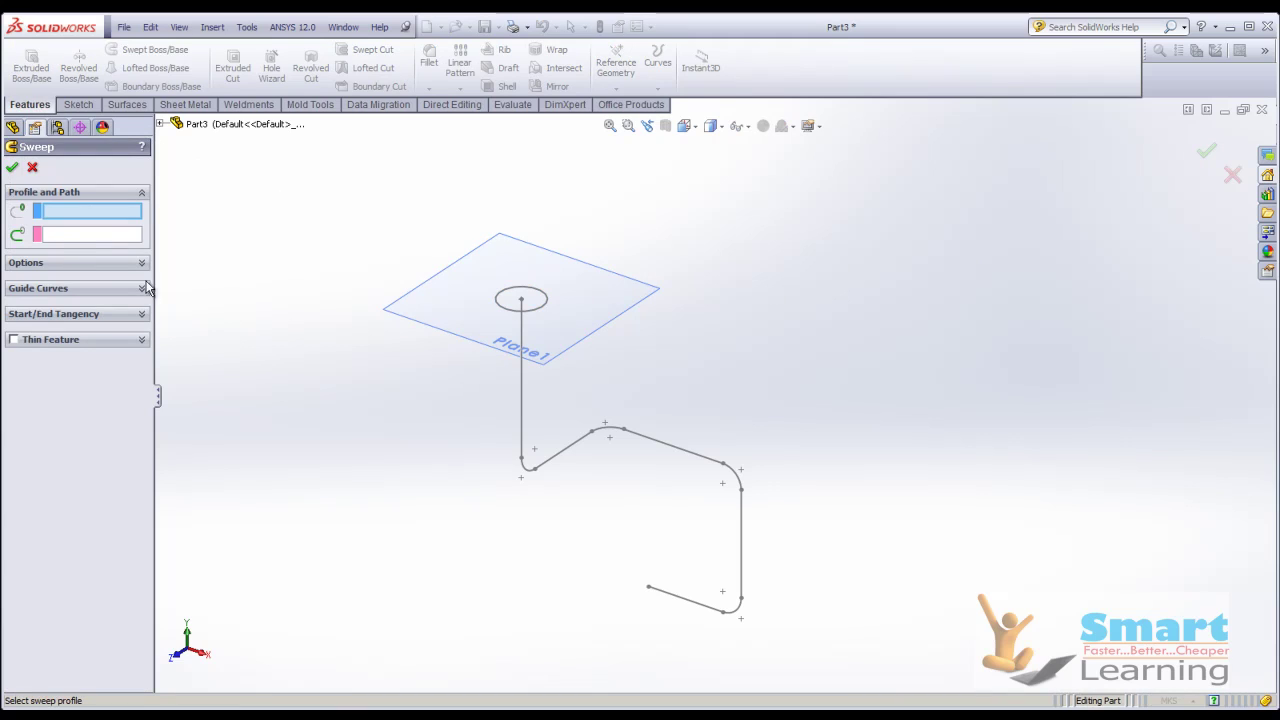
pyautogui.click(507, 318)
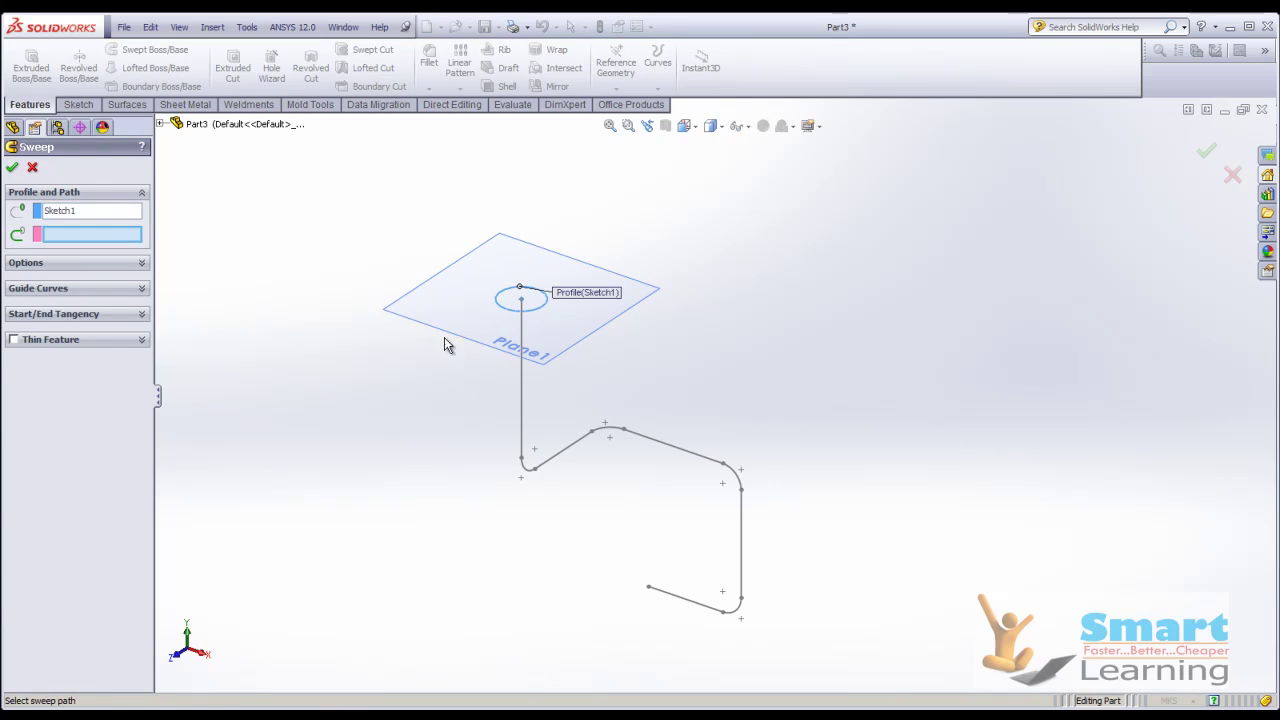
pyautogui.click(524, 344)
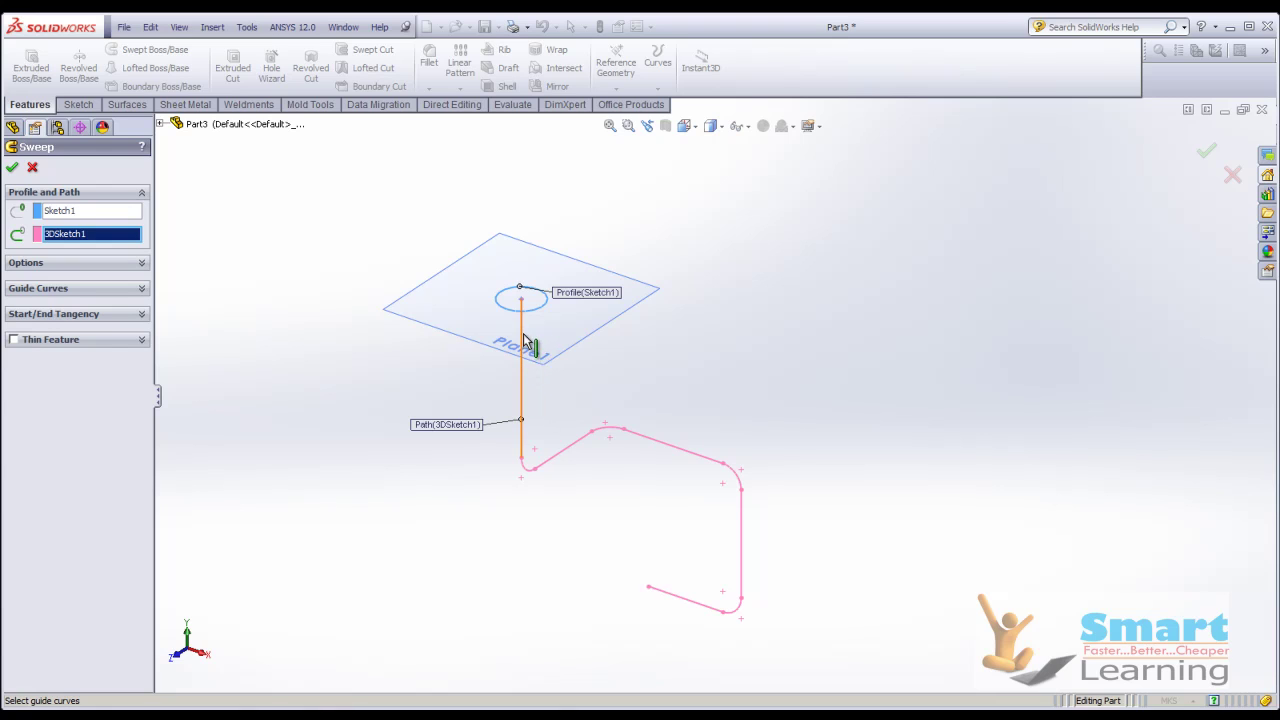
pyautogui.click(524, 342)
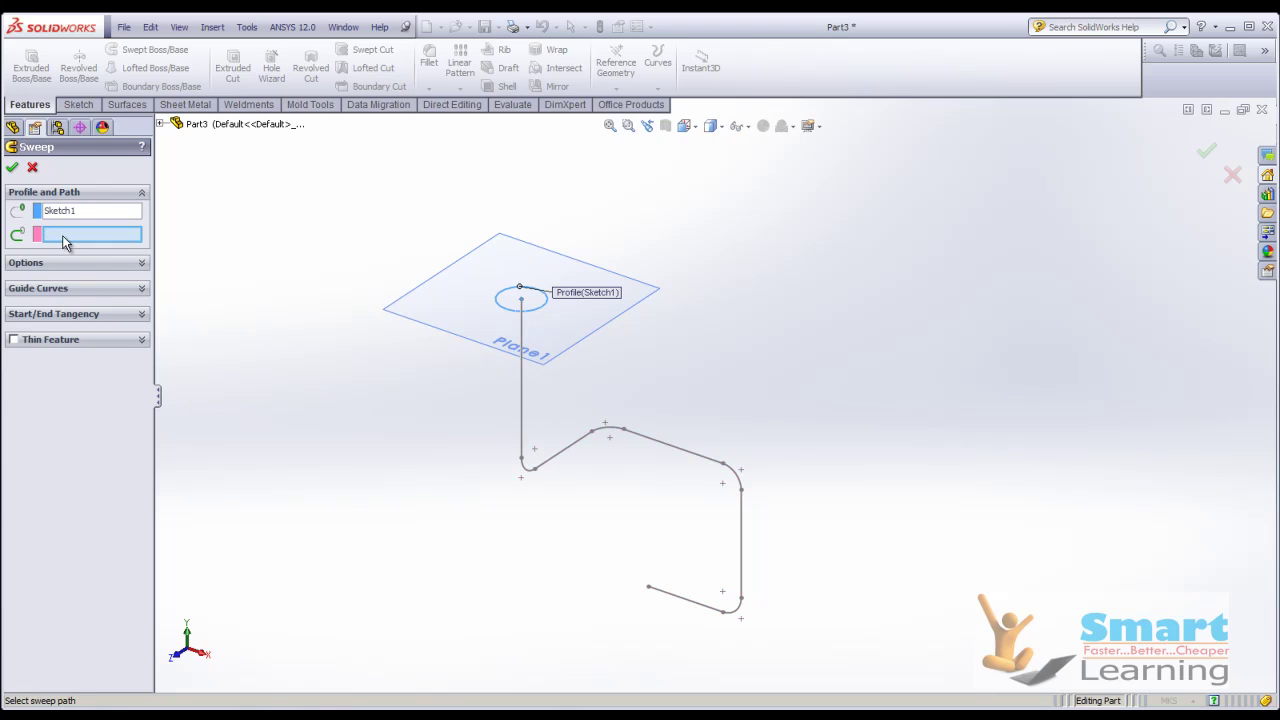
pyautogui.click(522, 330)
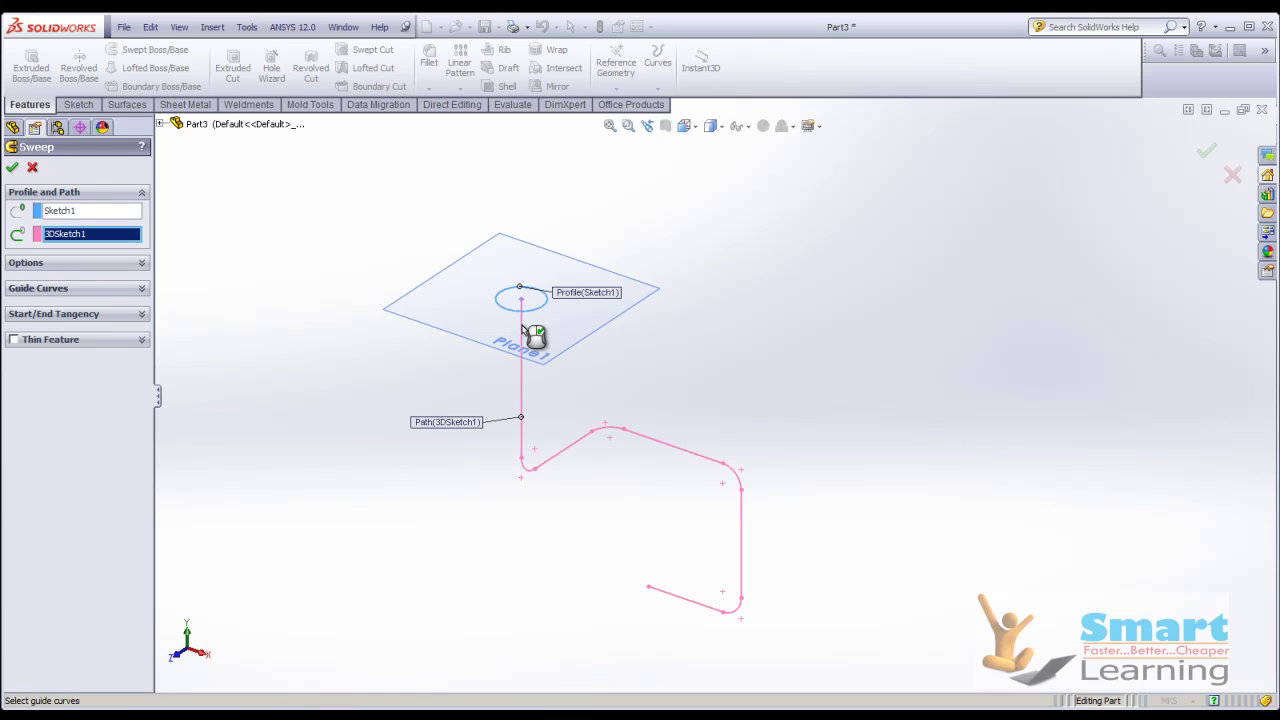
pyautogui.scroll(-4, 539, 475)
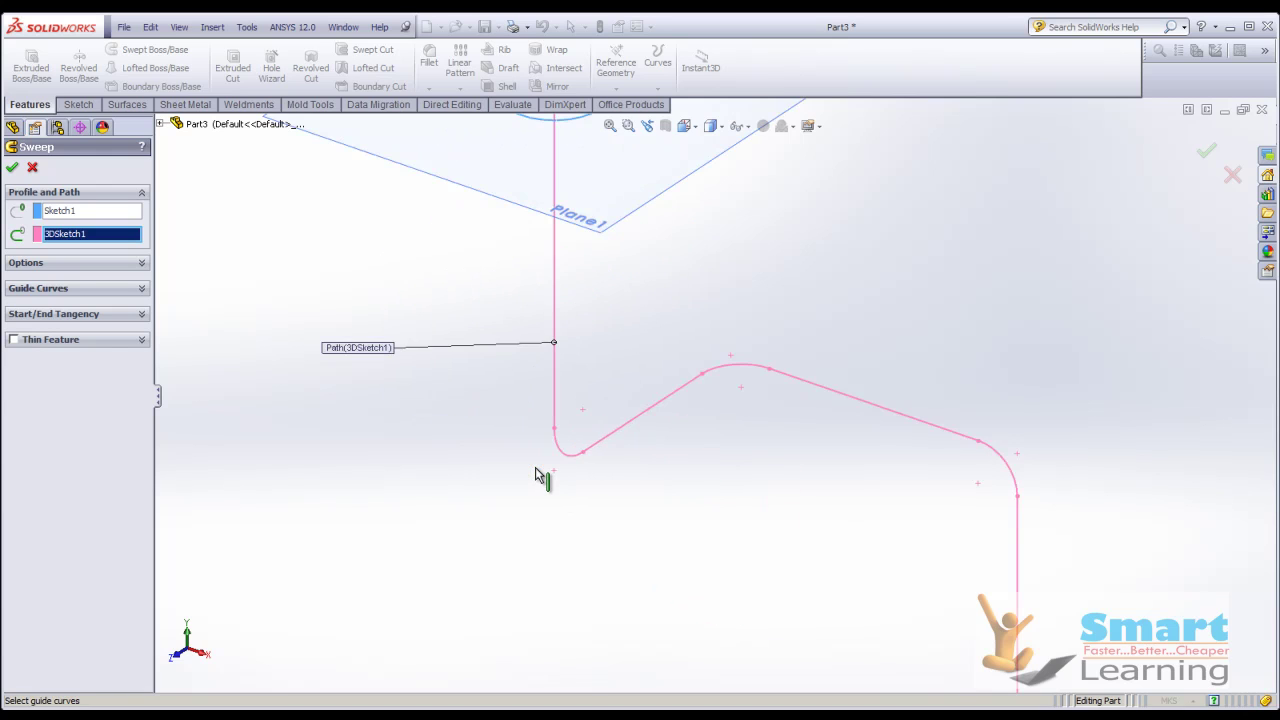
pyautogui.scroll(3, 537, 470)
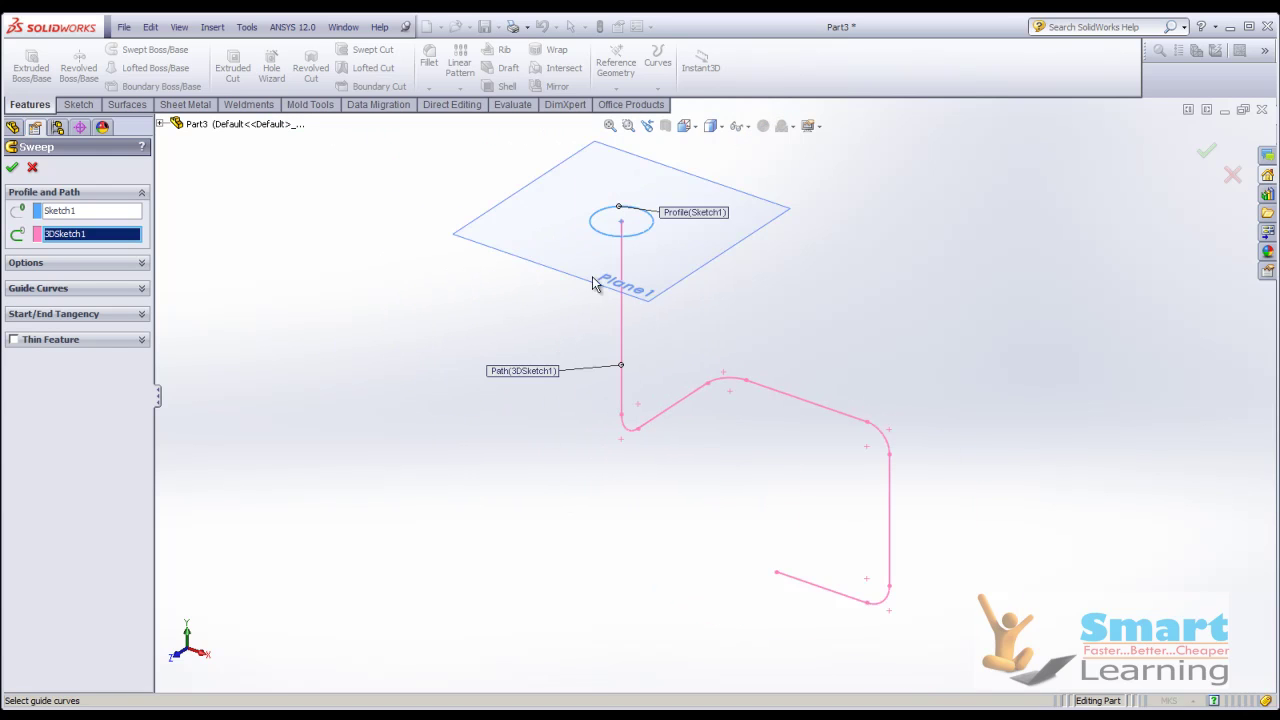
pyautogui.click(32, 168)
# - Leave the sweep, dimension the circle's diameter to 1 m in the profile sketch on the path's end plane, and exit the sketch
pyautogui.moveTo(580, 429); pyautogui.dragTo(666, 423, button='middle')
pyautogui.click(648, 211)
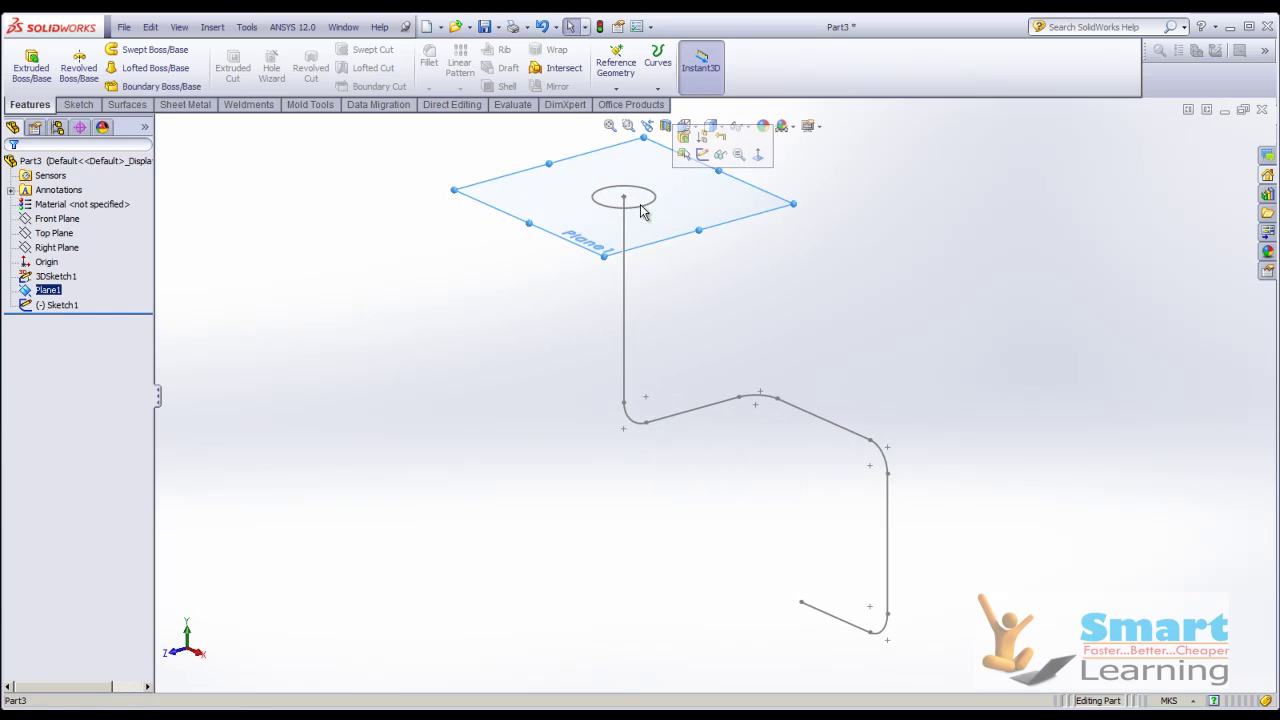
pyautogui.scroll(-4, 646, 183)
pyautogui.doubleClick(661, 299)
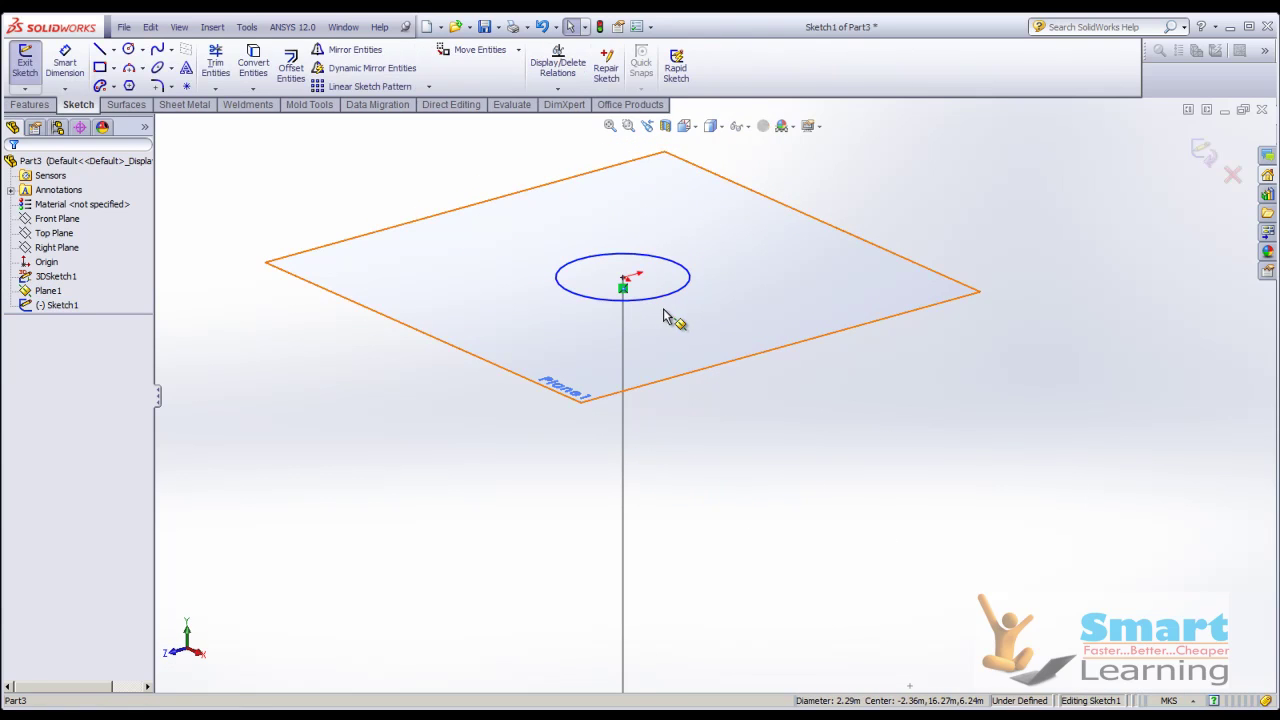
pyautogui.click(660, 298)
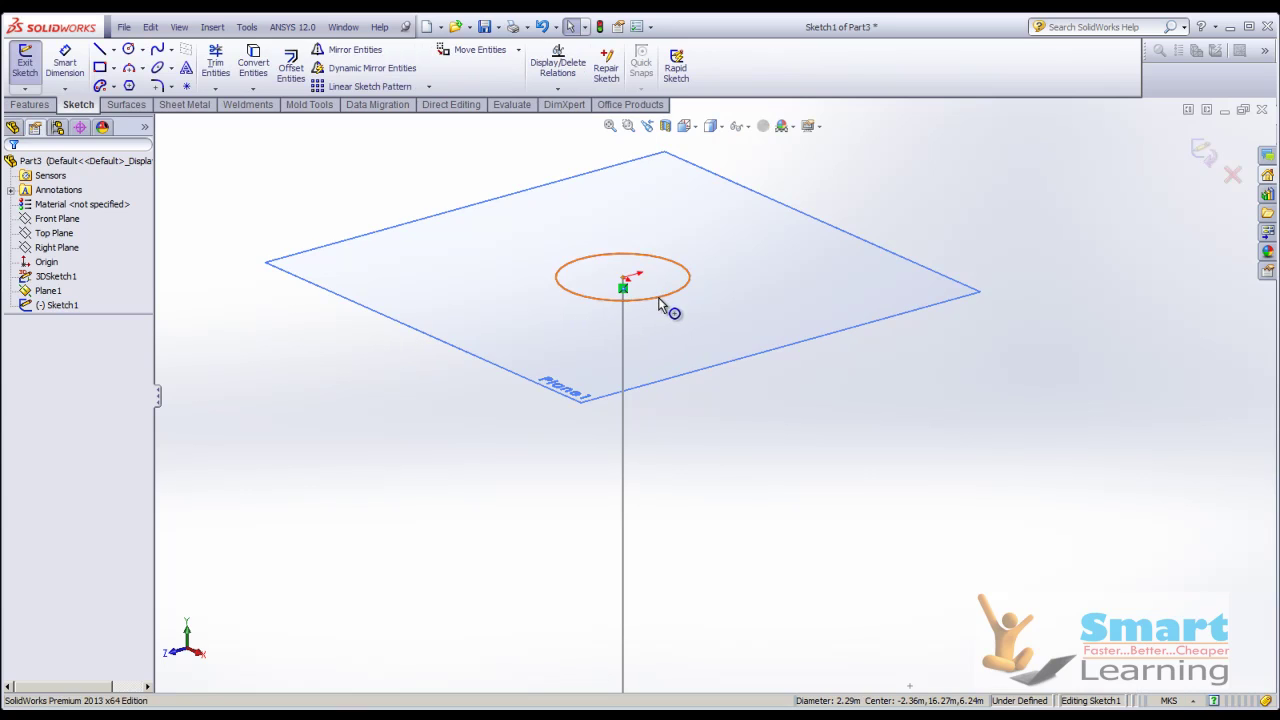
pyautogui.click(66, 72)
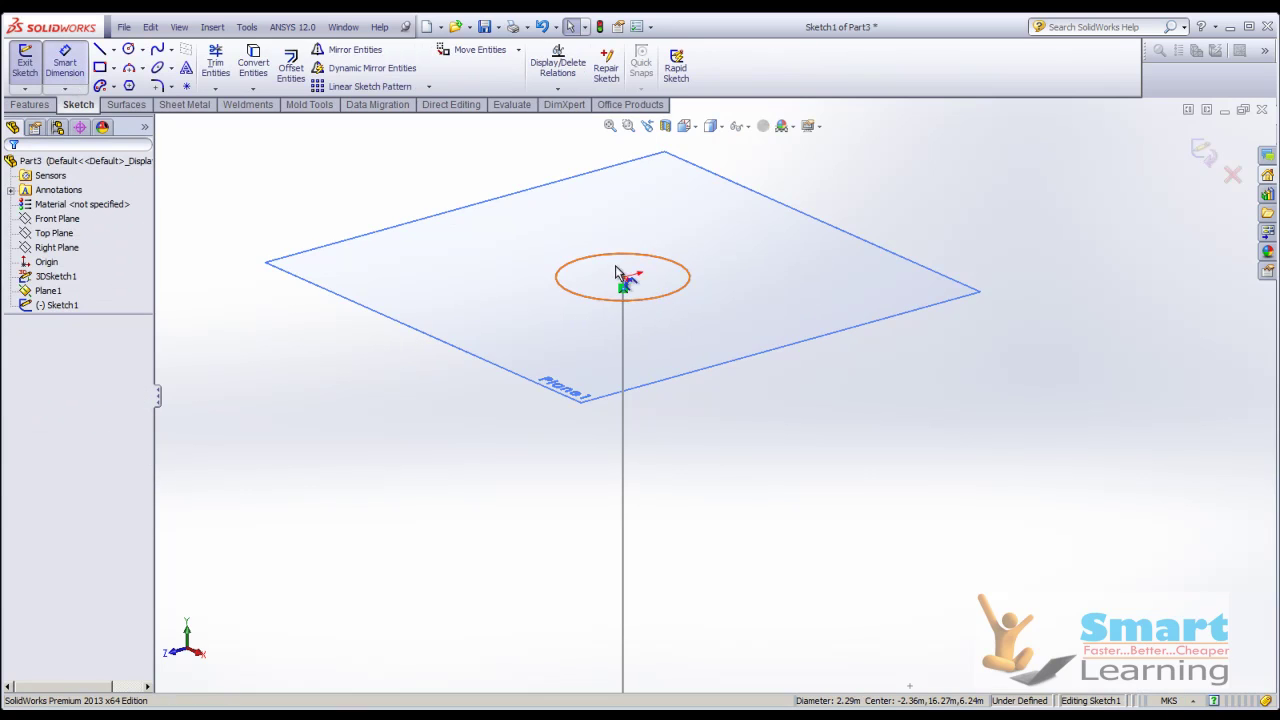
pyautogui.click(674, 299)
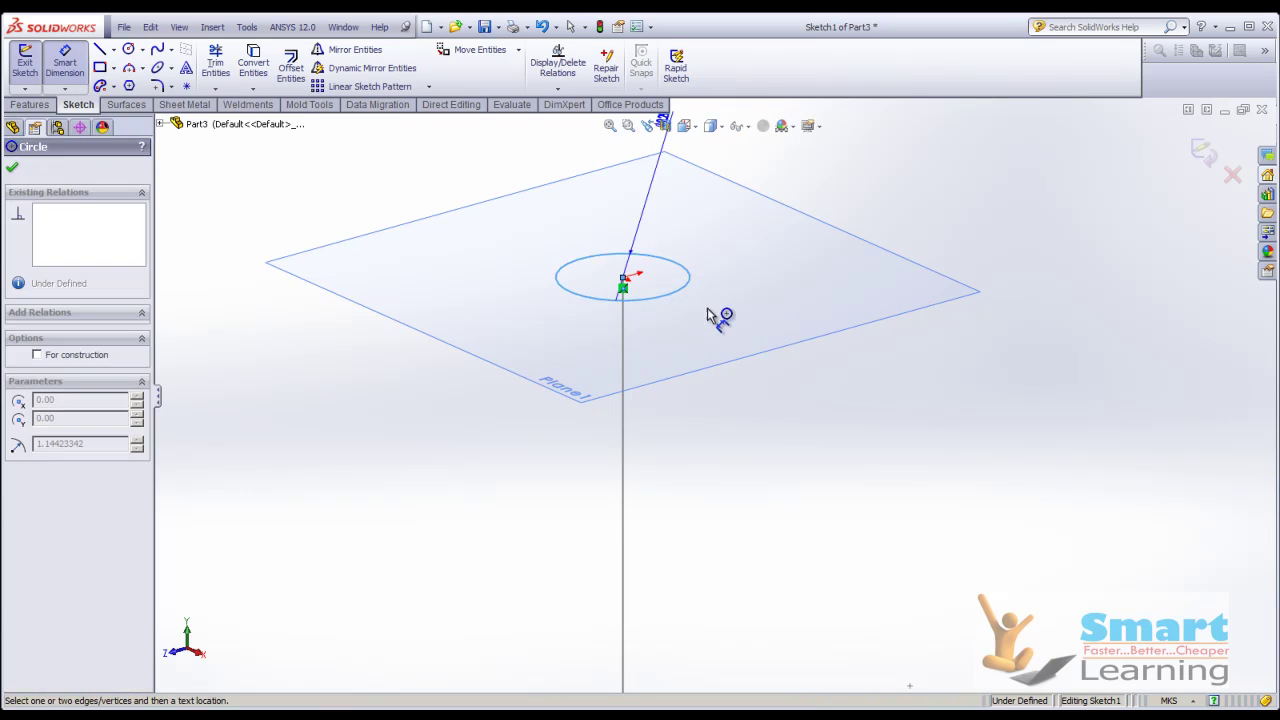
pyautogui.click(788, 370)
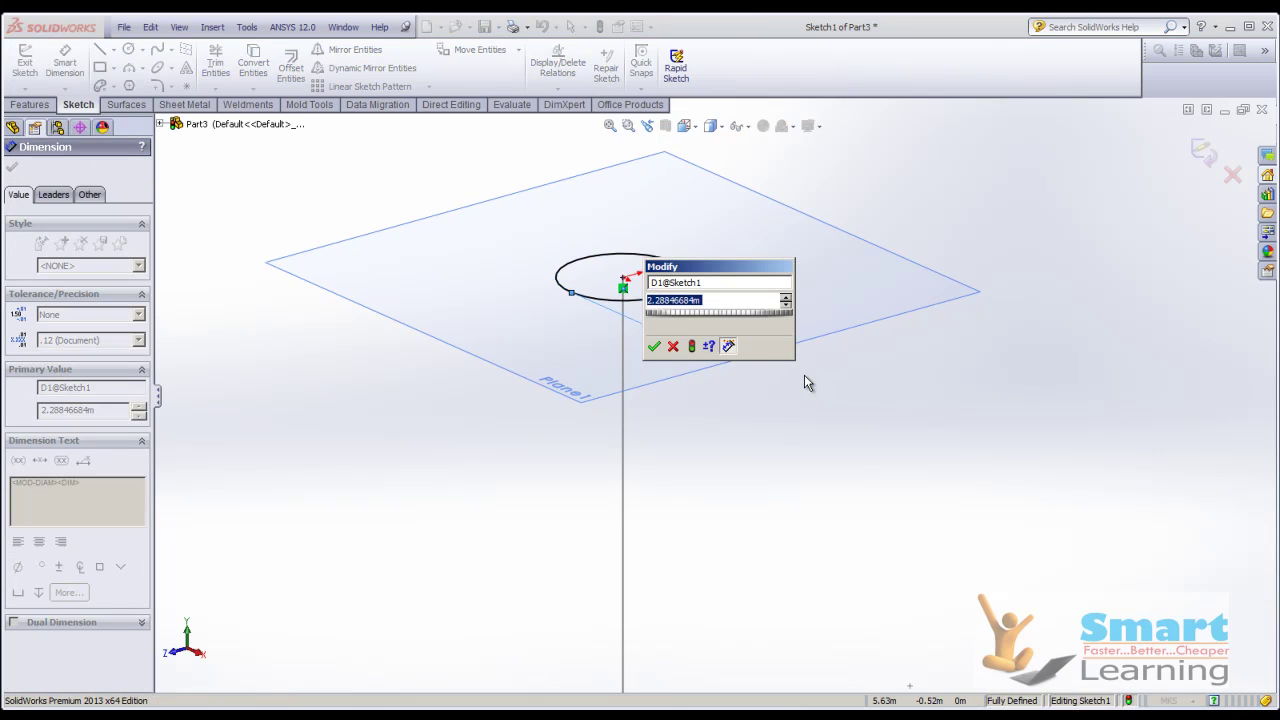
pyautogui.write('1')
pyautogui.press('Return')
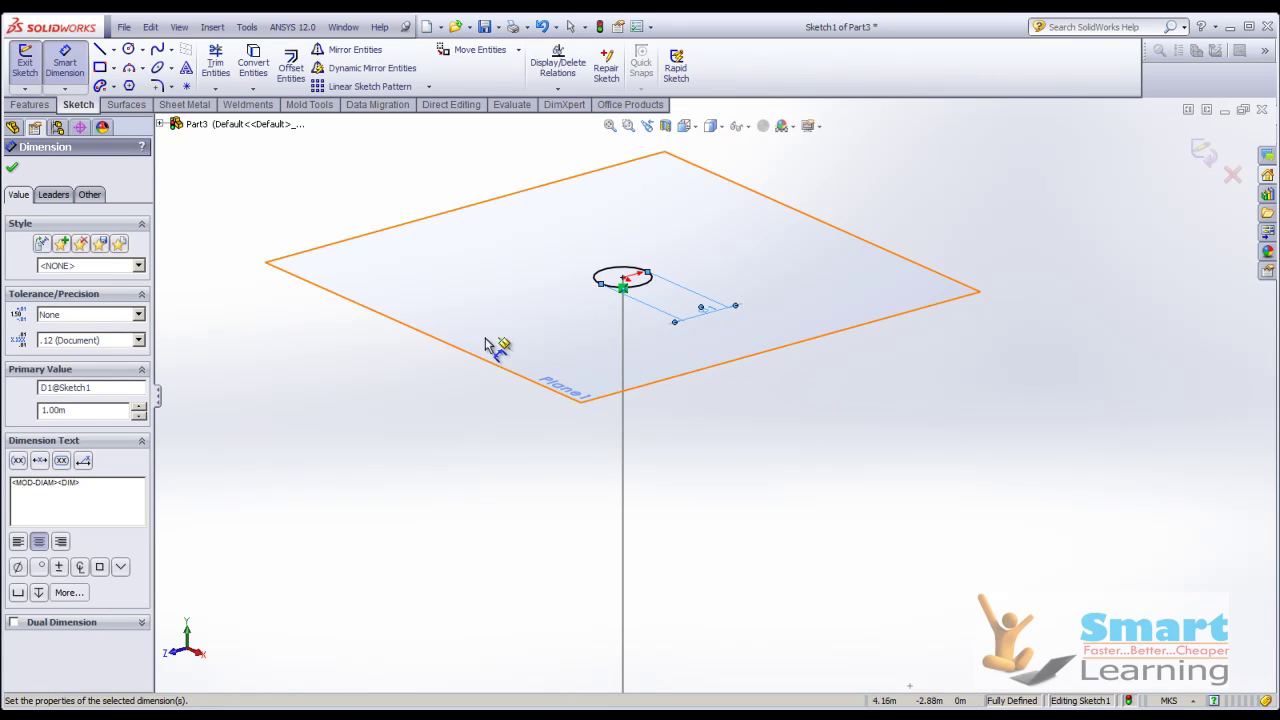
pyautogui.scroll(-3, 591, 470)
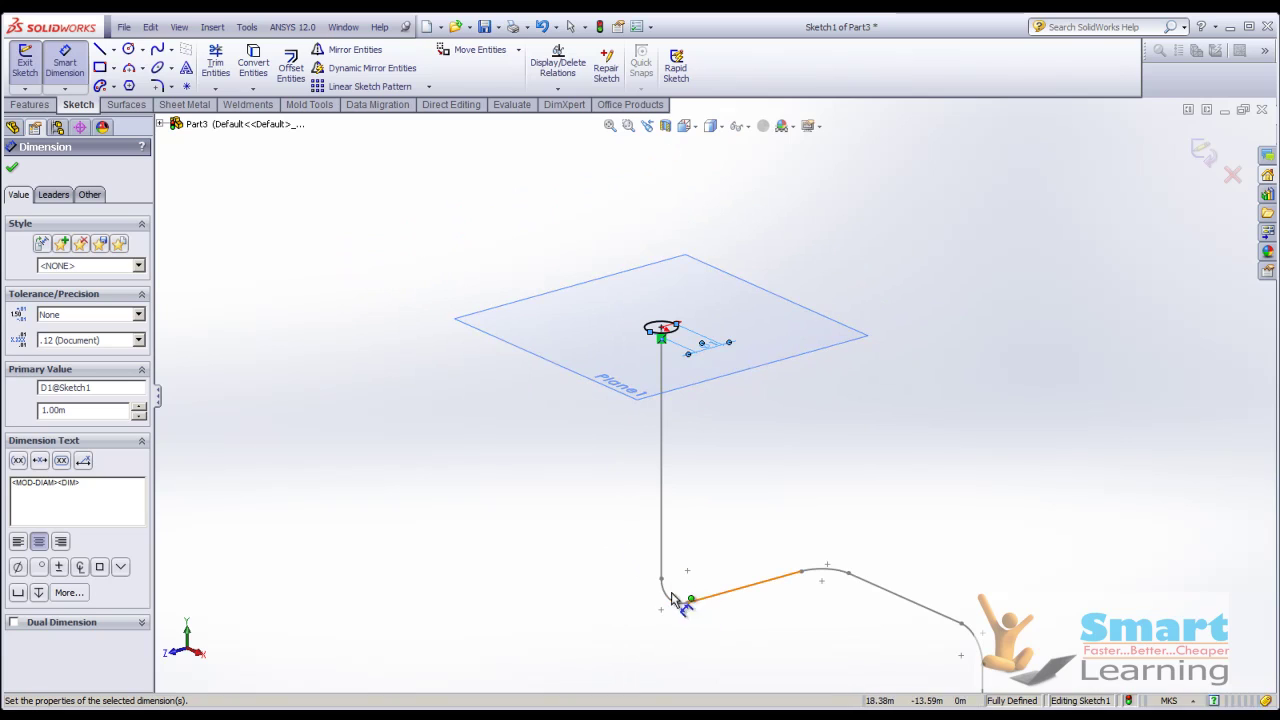
pyautogui.click(14, 169)
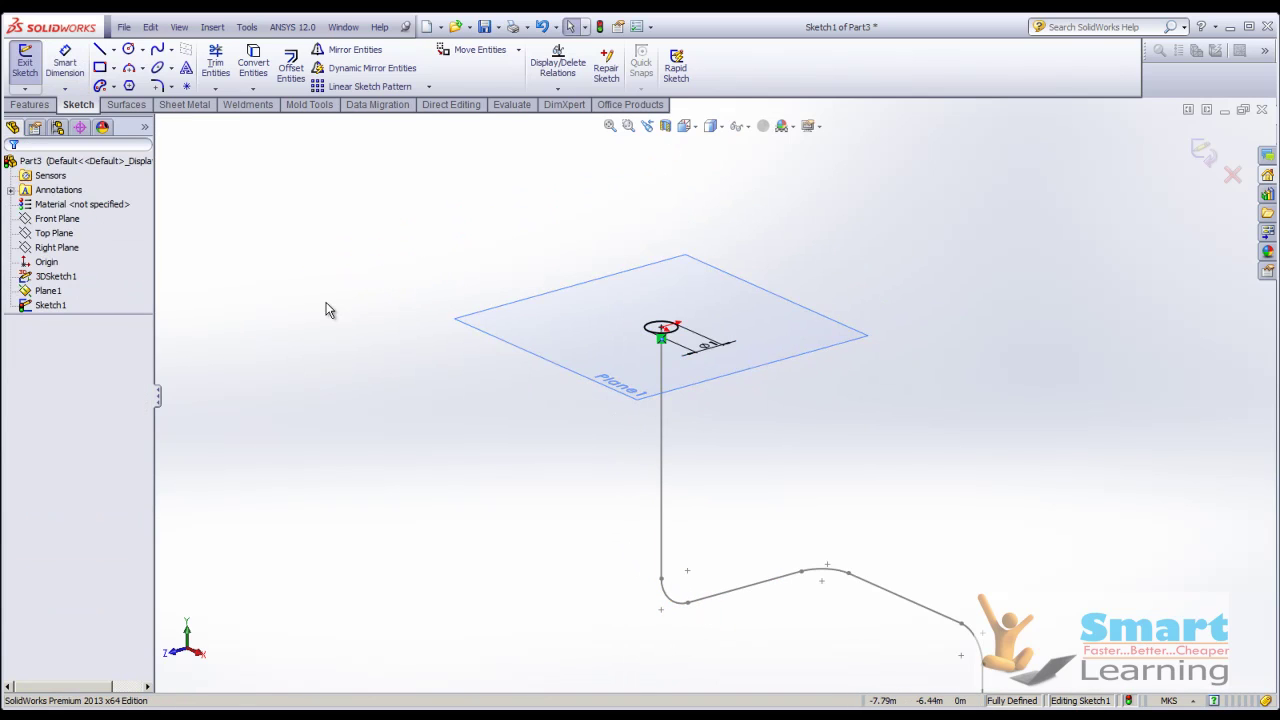
pyautogui.click(1205, 150)
# - Sweep the circular profile along the filleted 3D sketch path to create the pipe-like solid
pyautogui.moveTo(884, 298); pyautogui.dragTo(874, 425, button='middle')
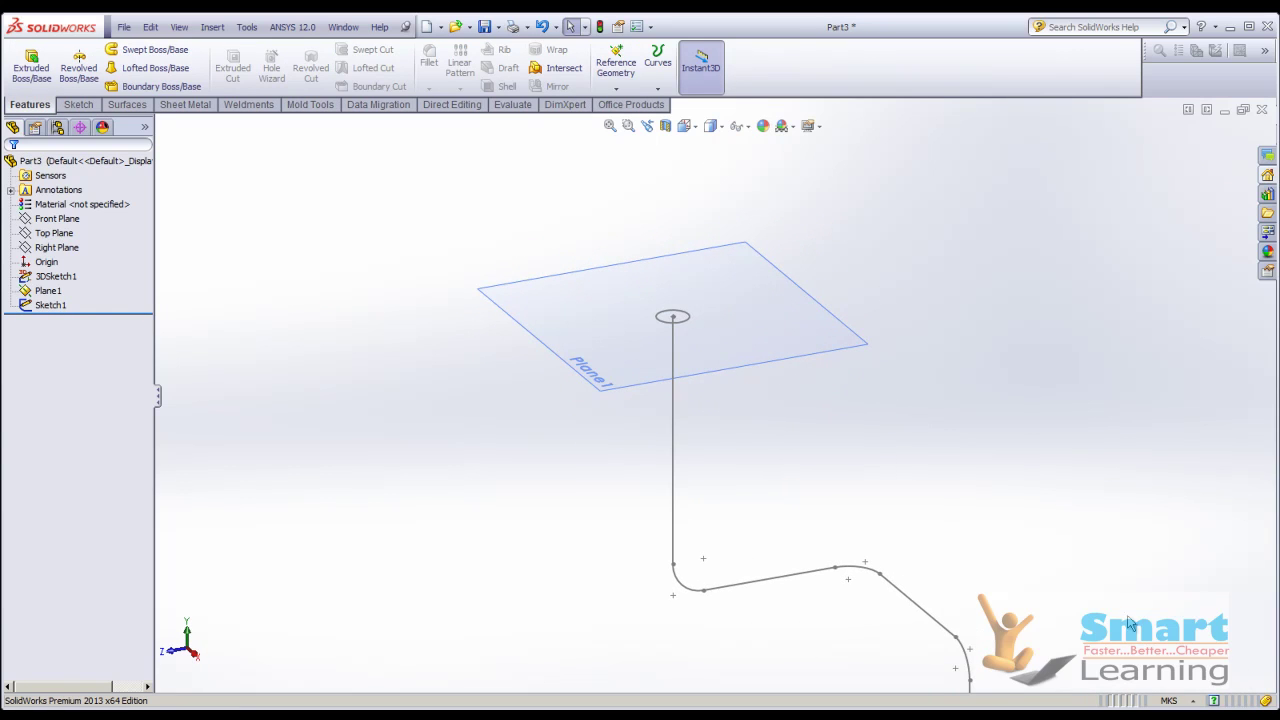
pyautogui.scroll(1, 1131, 623)
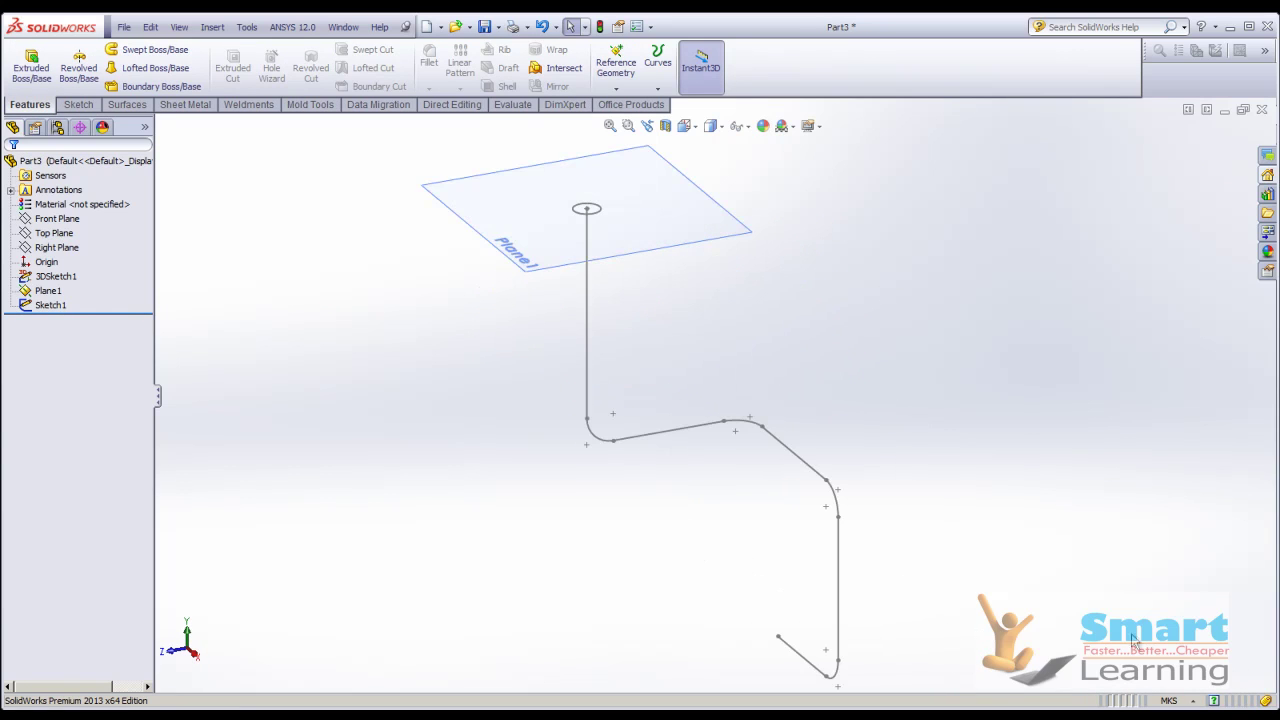
pyautogui.click(145, 49)
pyautogui.click(580, 221)
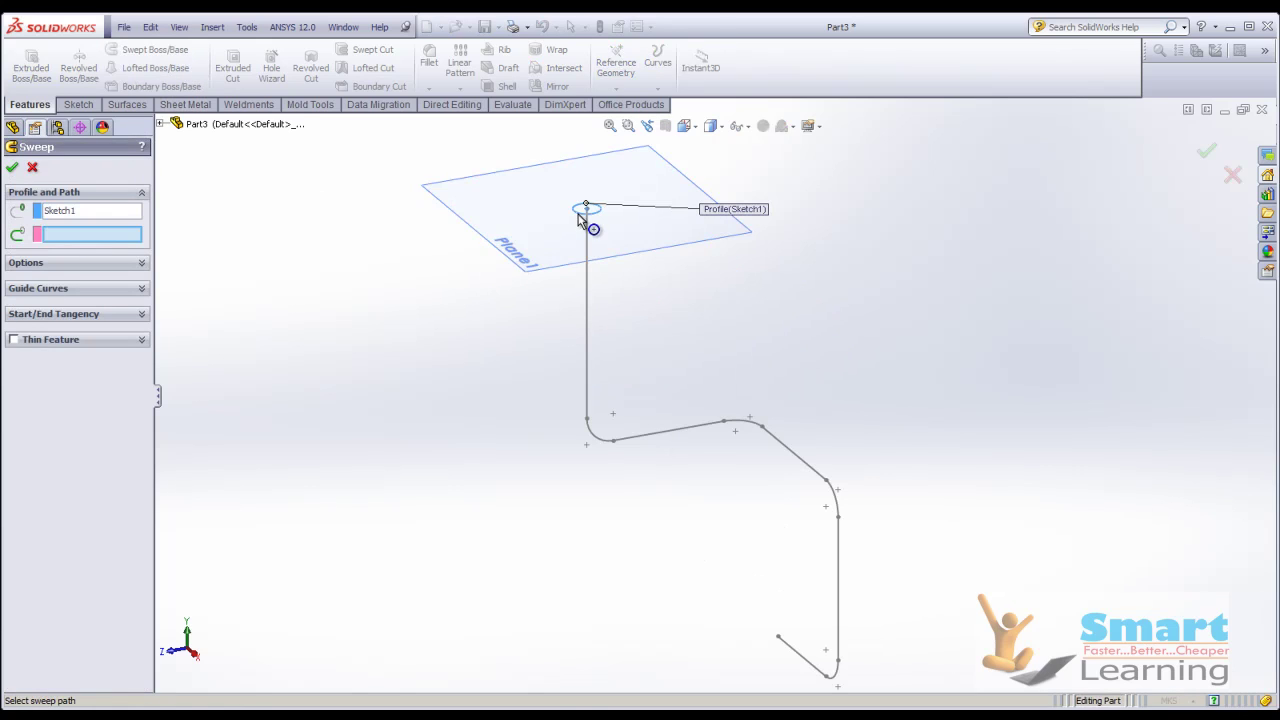
pyautogui.click(588, 306)
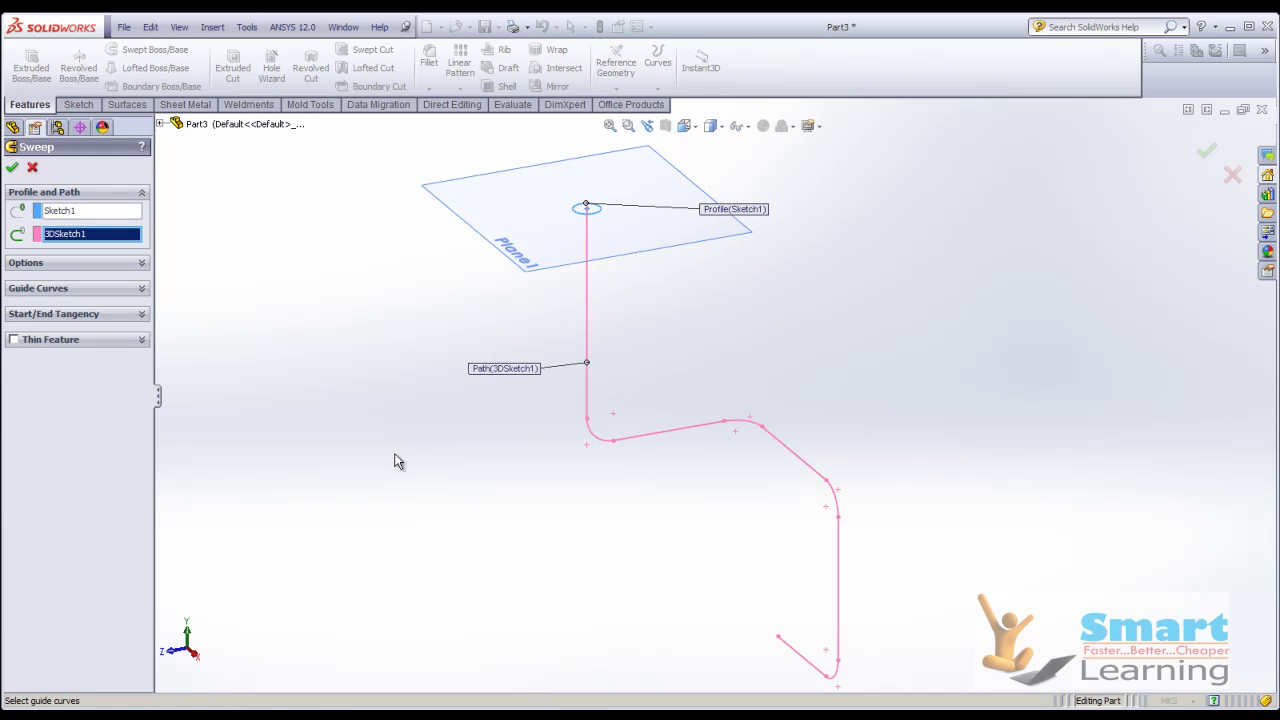
pyautogui.click(12, 168)
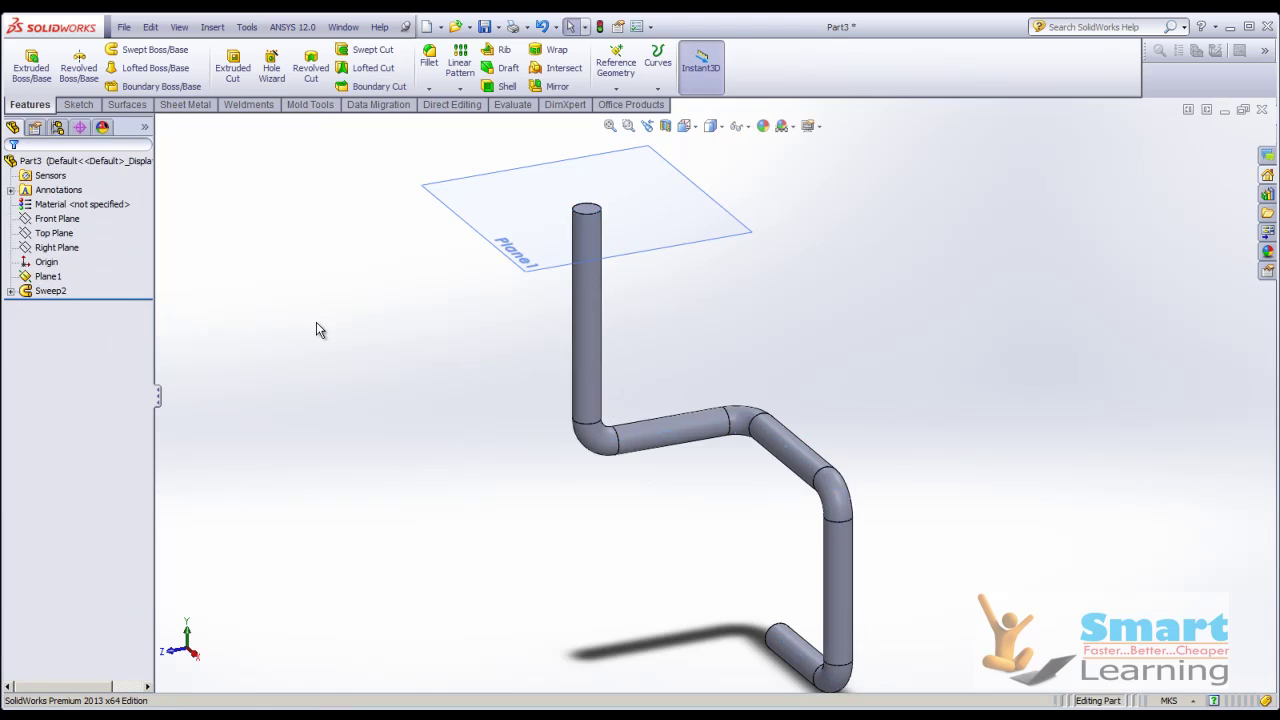
# - Close the swept pipe part without saving the changes
pyautogui.moveTo(553, 457); pyautogui.dragTo(590, 440, button='middle')
pyautogui.click(1262, 109)
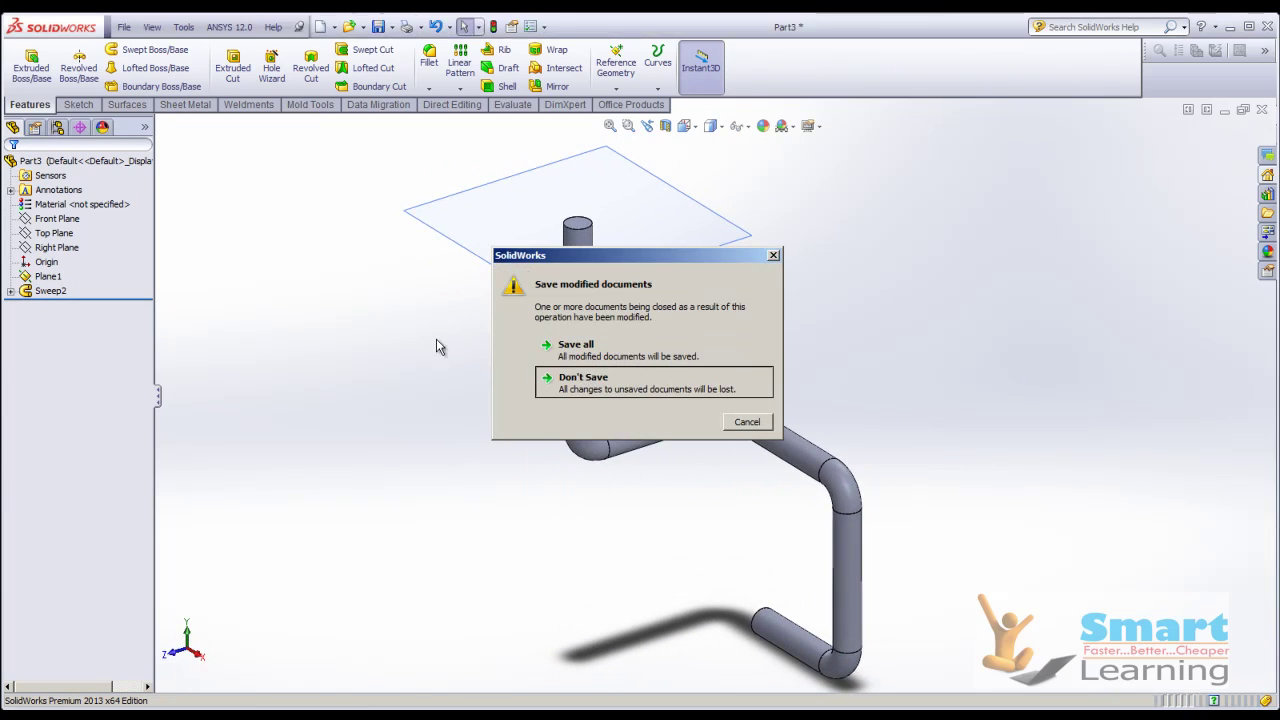
pyautogui.click(560, 374)
# - Open the part file Figure 10-73 from the c10_sw2013_prt folder and look over its chair-frame path
pyautogui.click(348, 26)
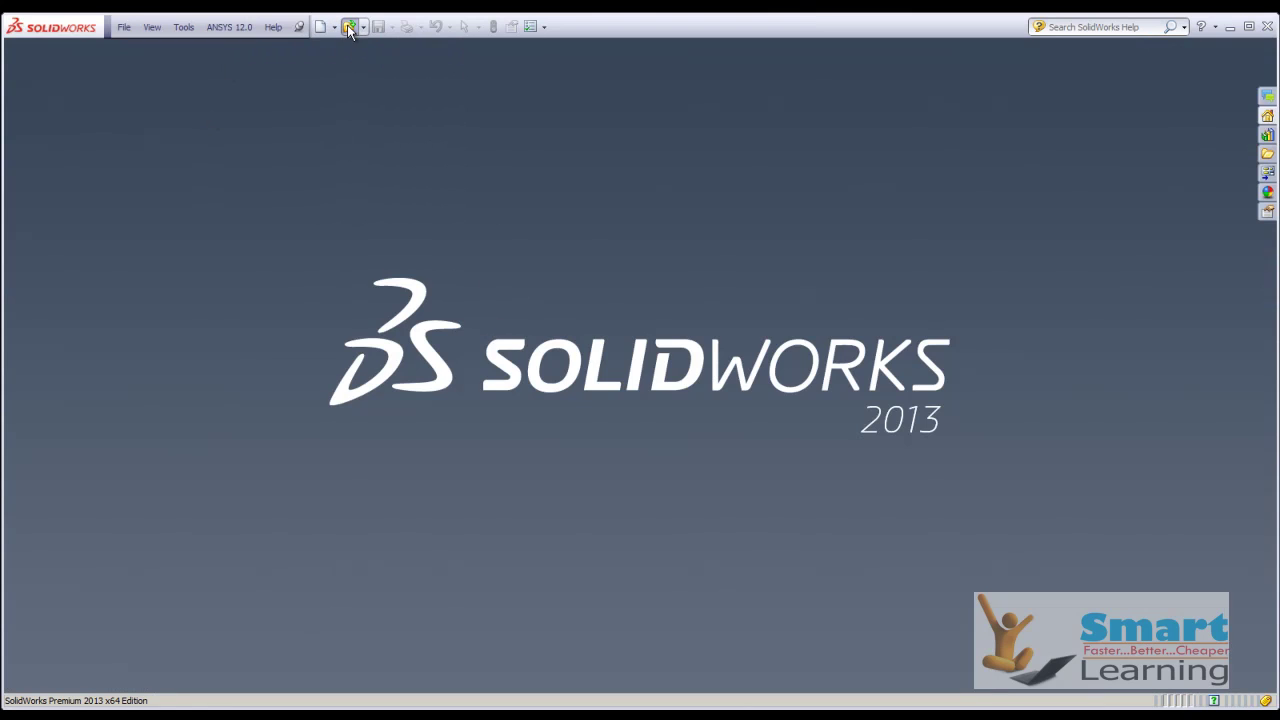
pyautogui.scroll(-3, 1009, 434)
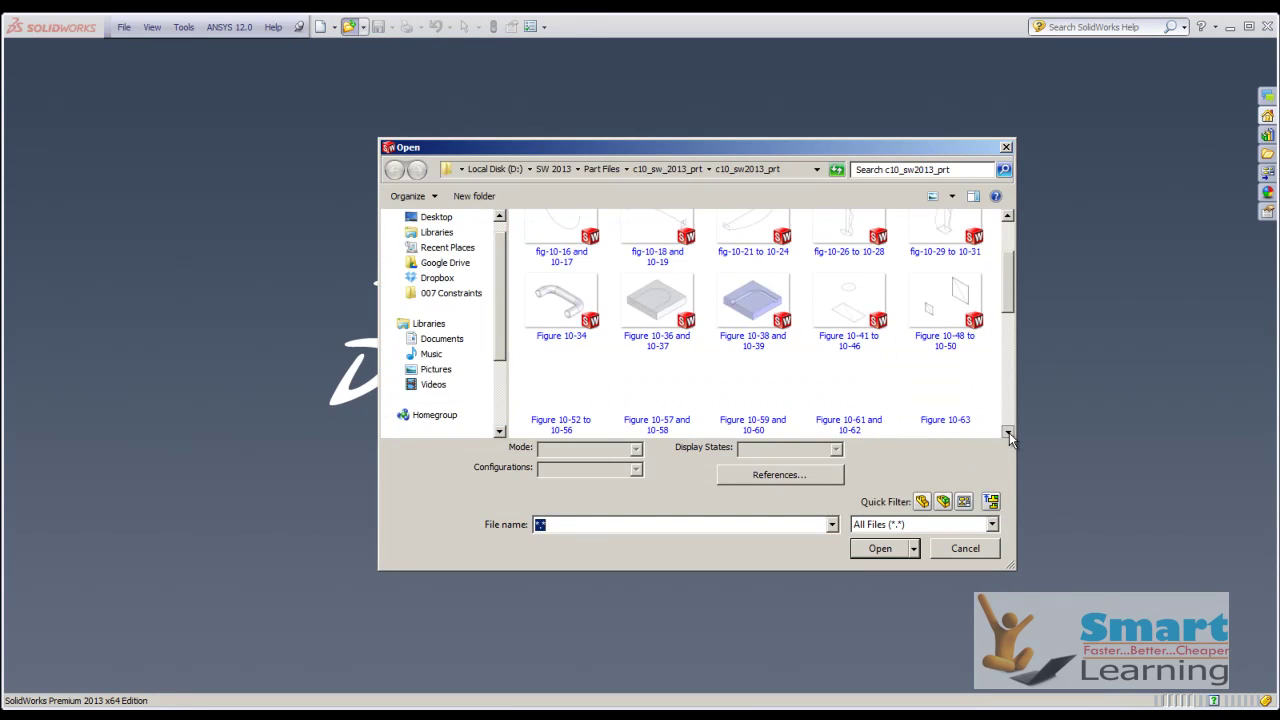
pyautogui.doubleClick(757, 390)
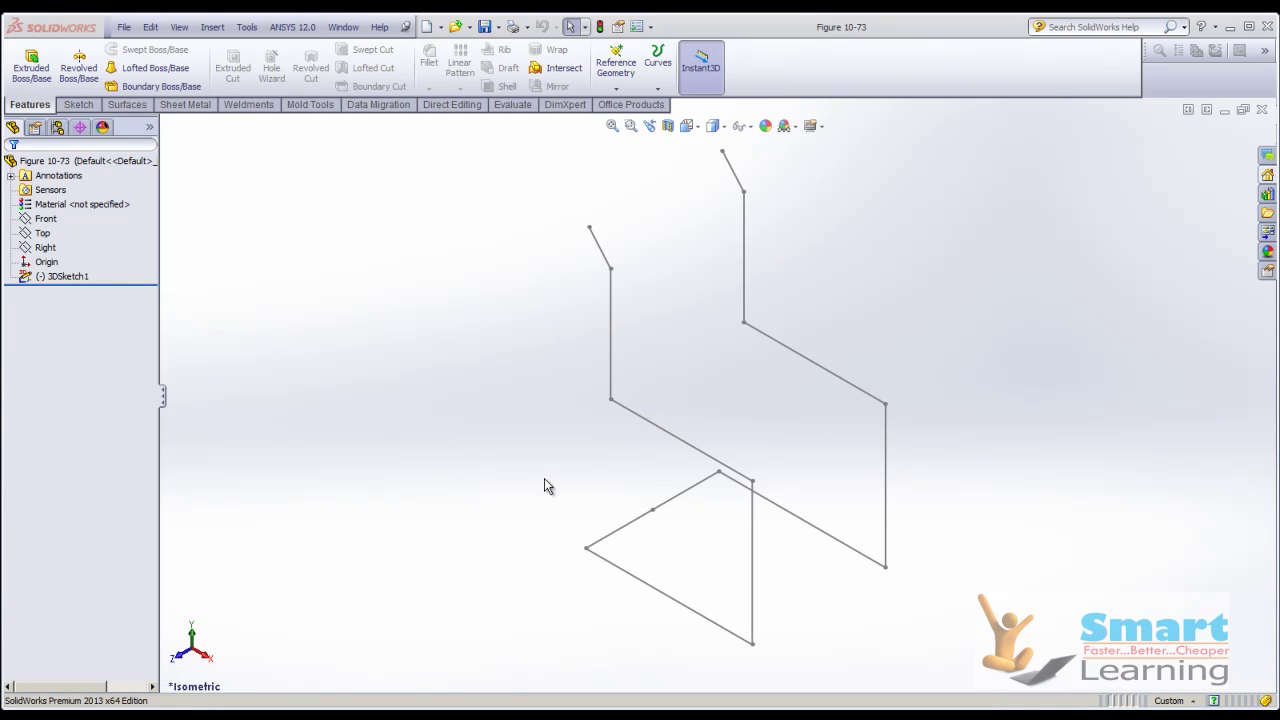
pyautogui.moveTo(546, 484)
pyautogui.mouseDown(button='middle')
pyautogui.moveTo(654, 477)
pyautogui.moveTo(587, 477)
pyautogui.mouseUp(button='middle')
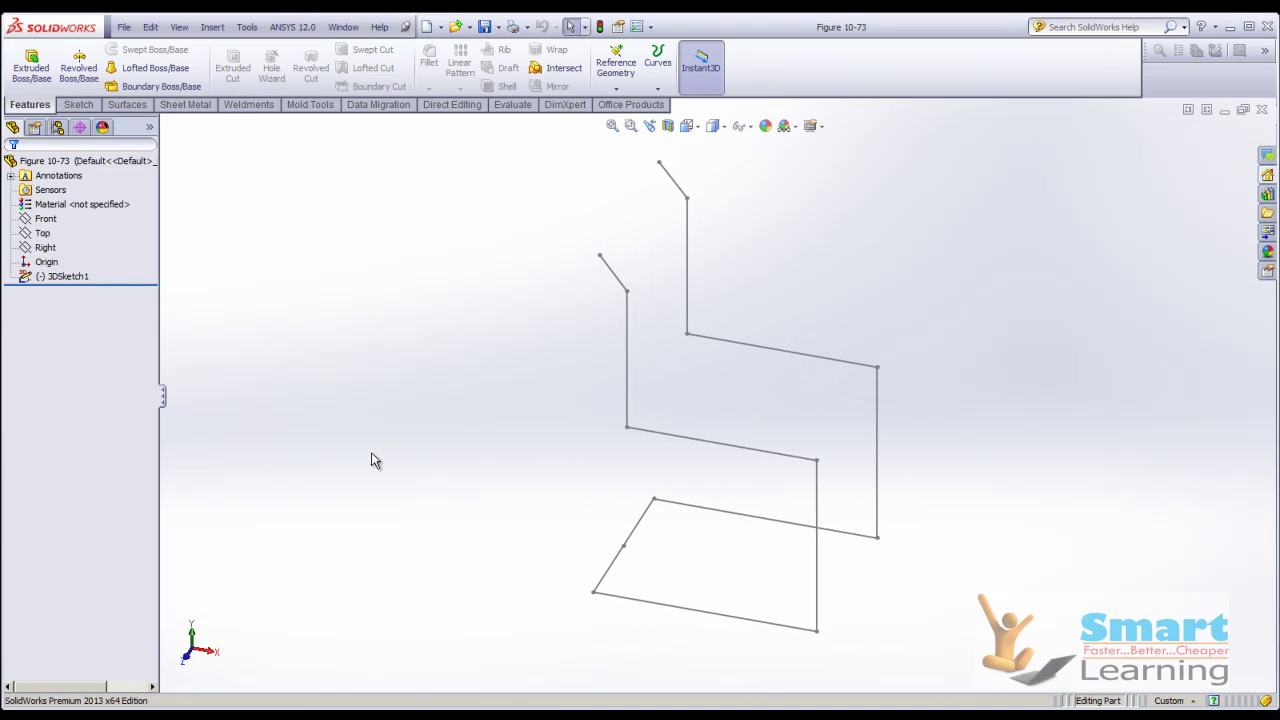
# - Highlight the 3D sketch of the chair frame in the model, then close the part
pyautogui.click(57, 277)
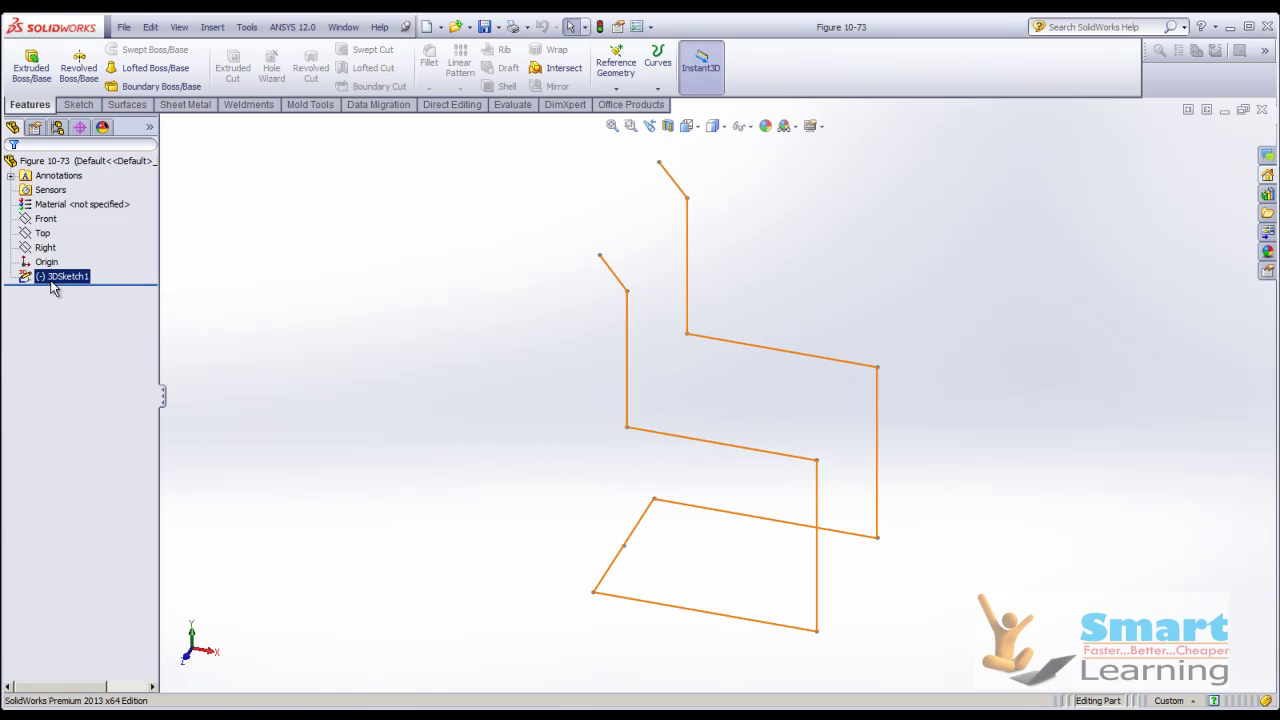
pyautogui.click(583, 309)
pyautogui.hotkey('ctrl', 'w')
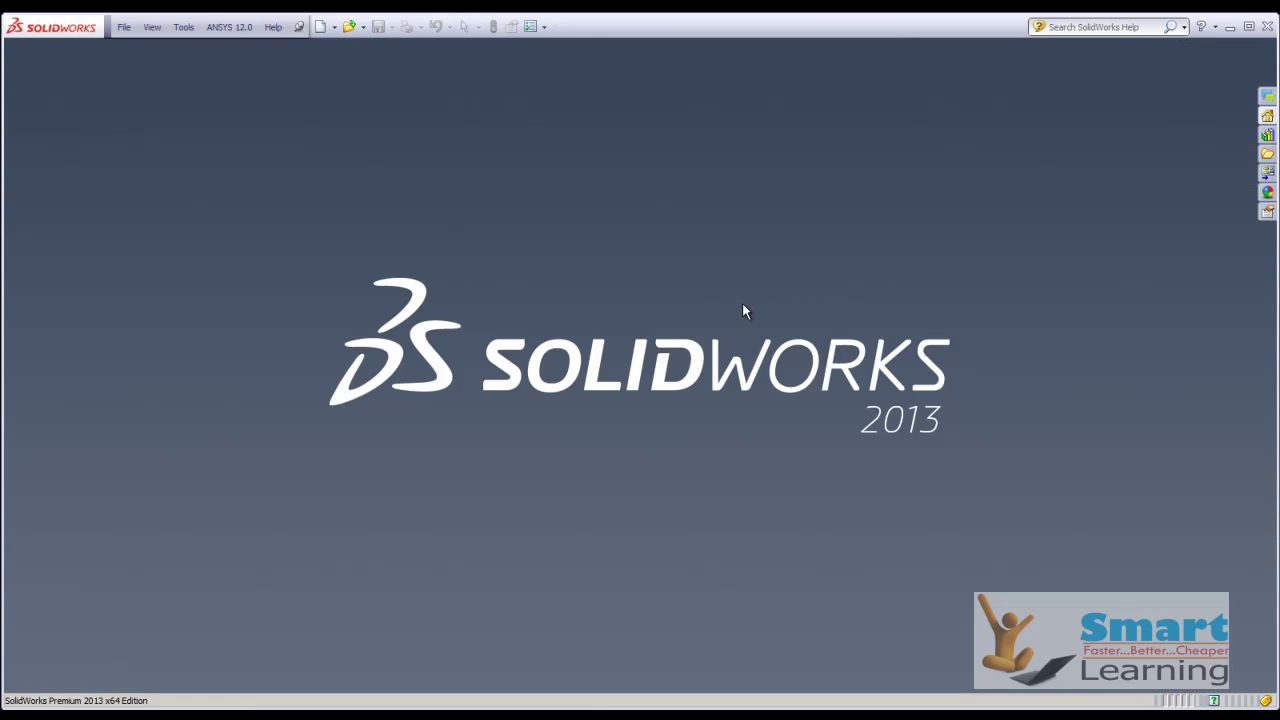
pyautogui.moveTo(768, 715)
pyautogui.click(764, 691)
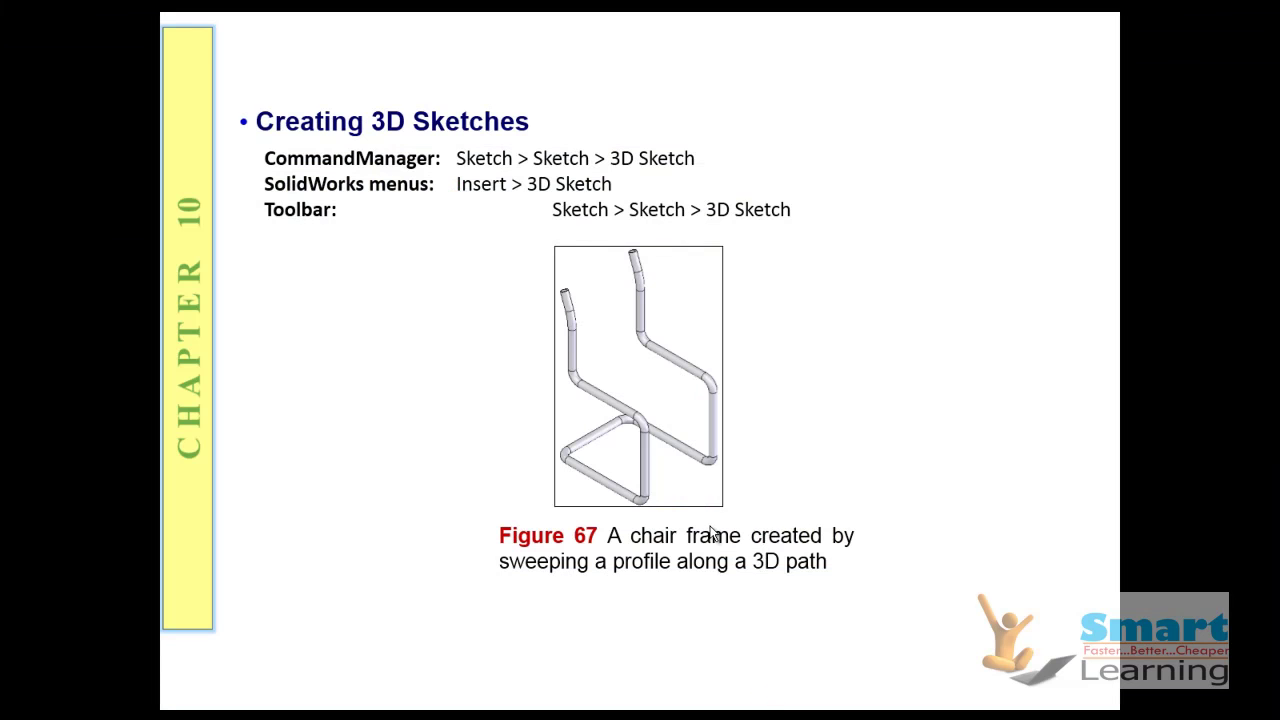
pyautogui.click(710, 527)
pyautogui.click(710, 533)
pyautogui.click(710, 533)
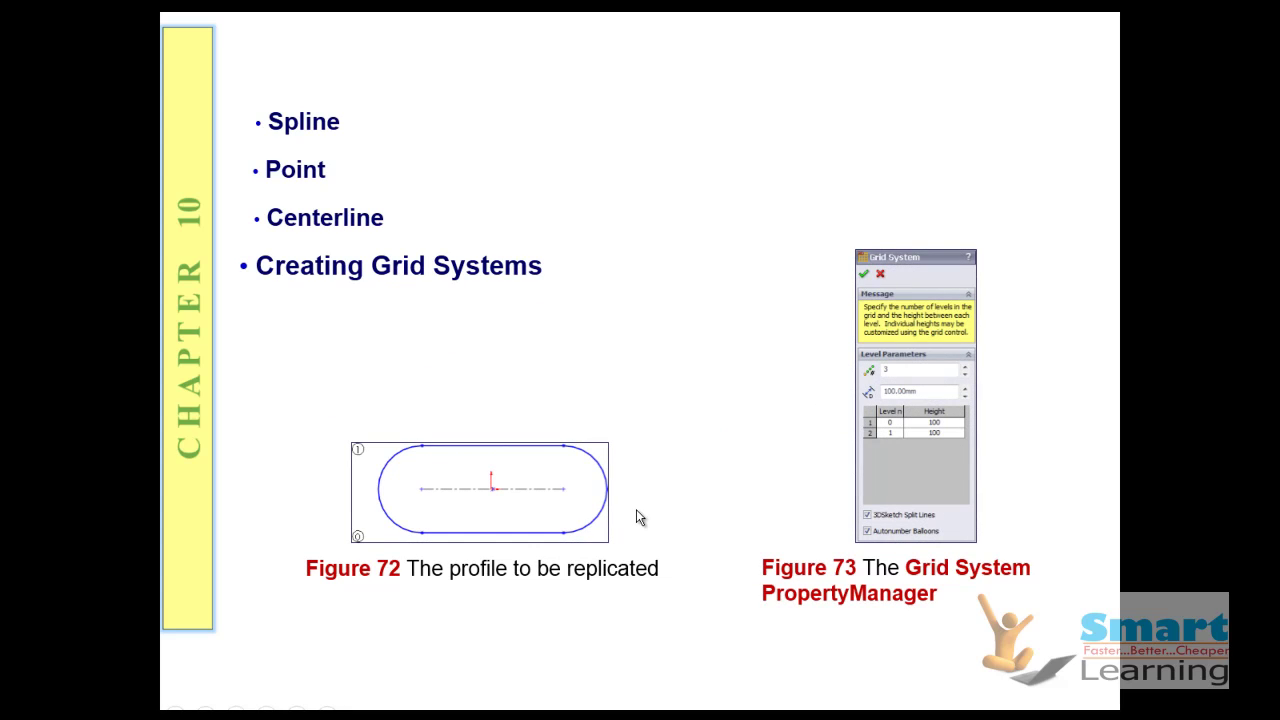
pyautogui.click(638, 452)
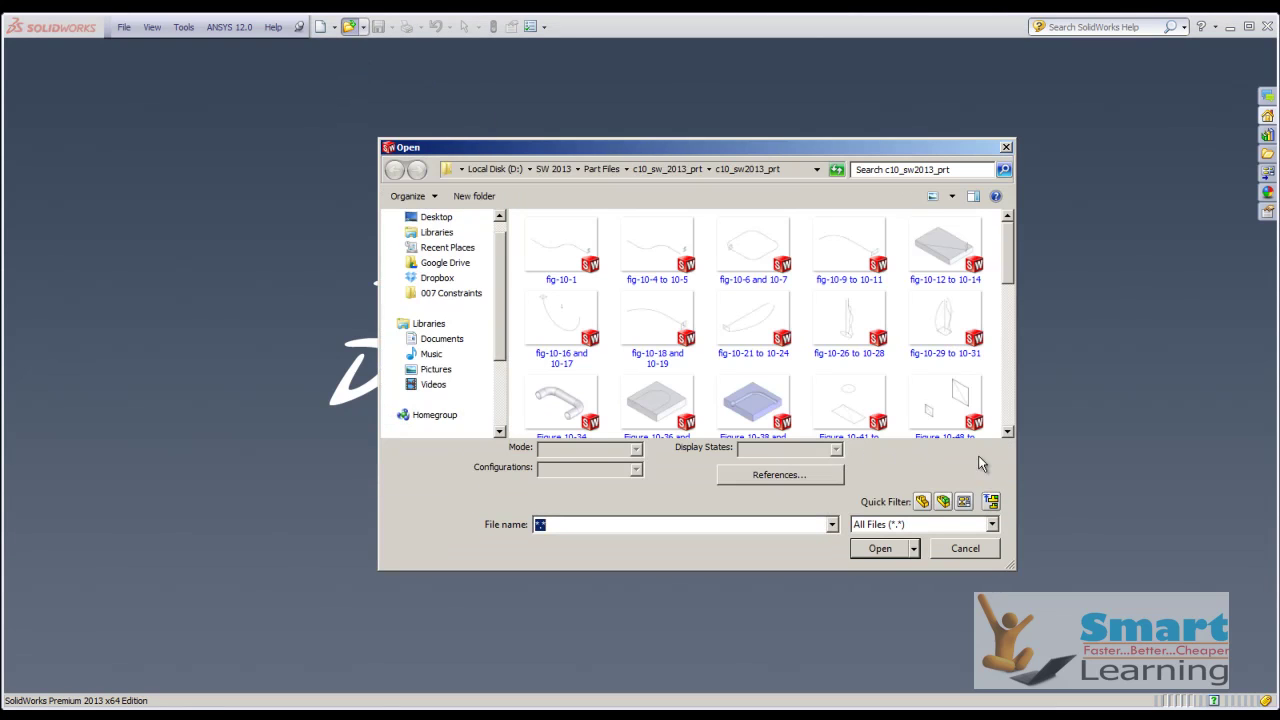
# - Open the part file Figure 10-76 to 10-78 and examine the levels, derived sketches and surface extrusion inside its Grid System feature
pyautogui.click(1008, 432)
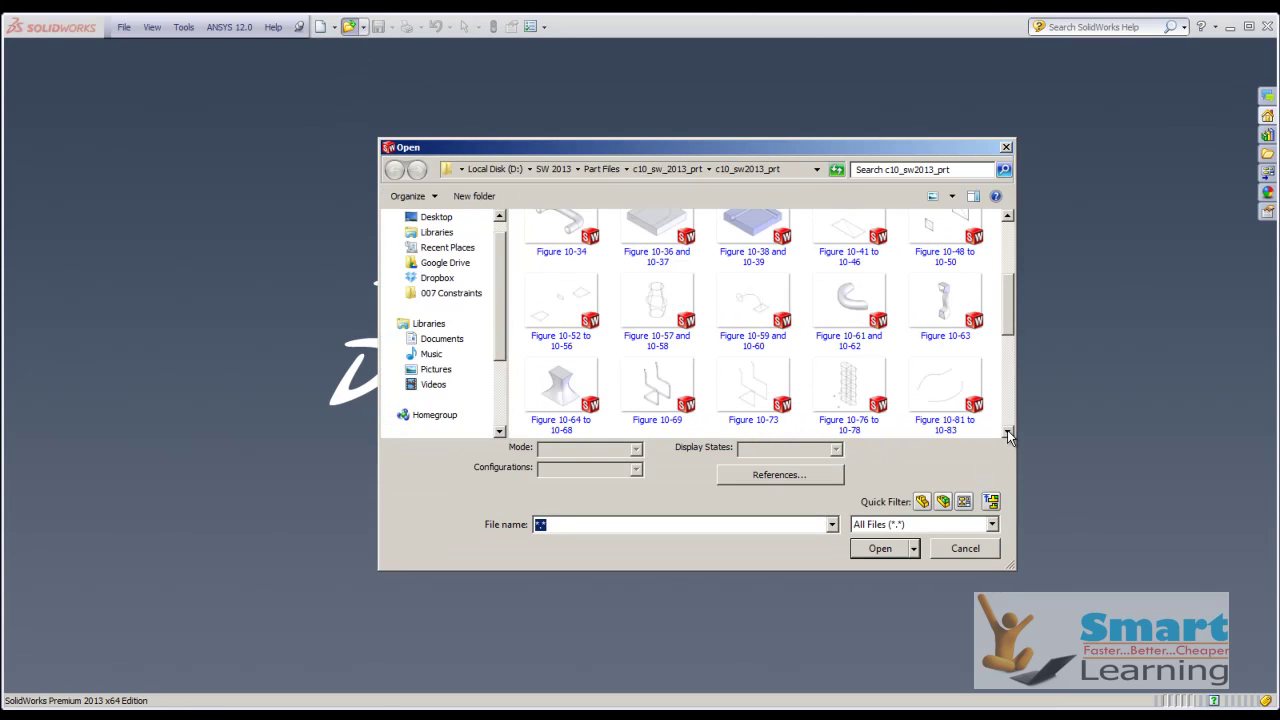
pyautogui.doubleClick(832, 373)
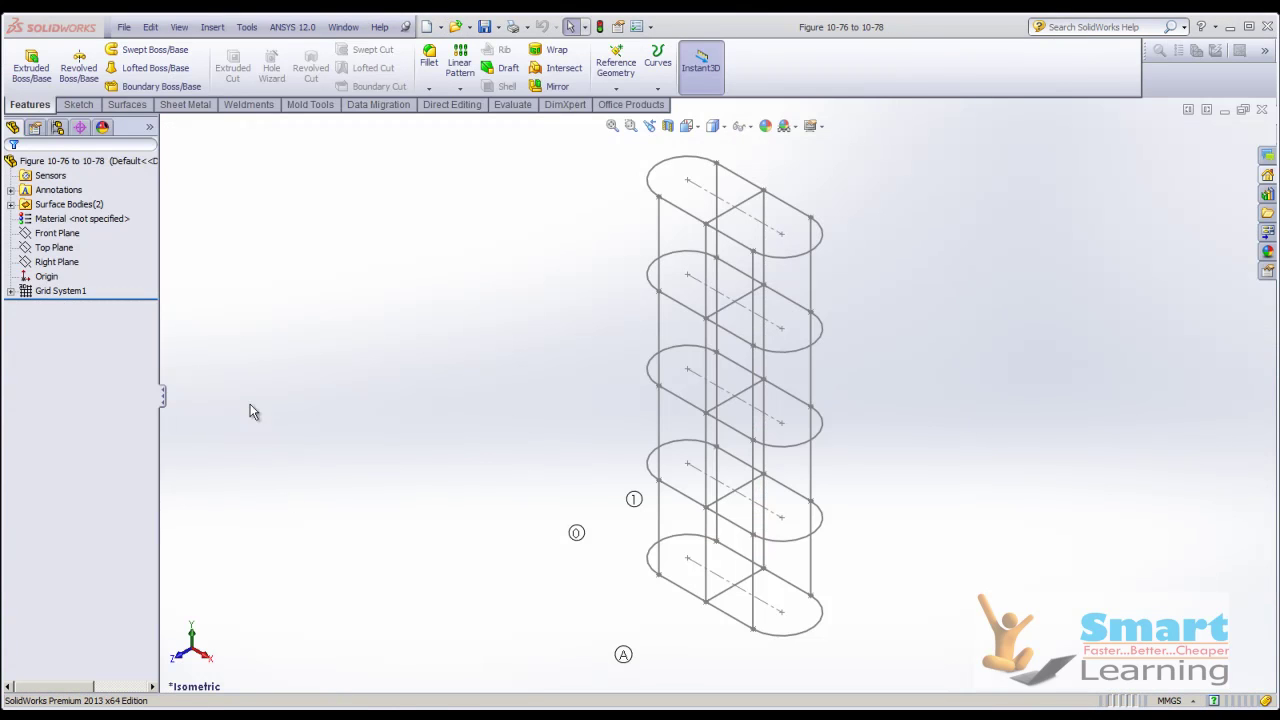
pyautogui.click(28, 294)
pyautogui.click(24, 306)
pyautogui.click(10, 291)
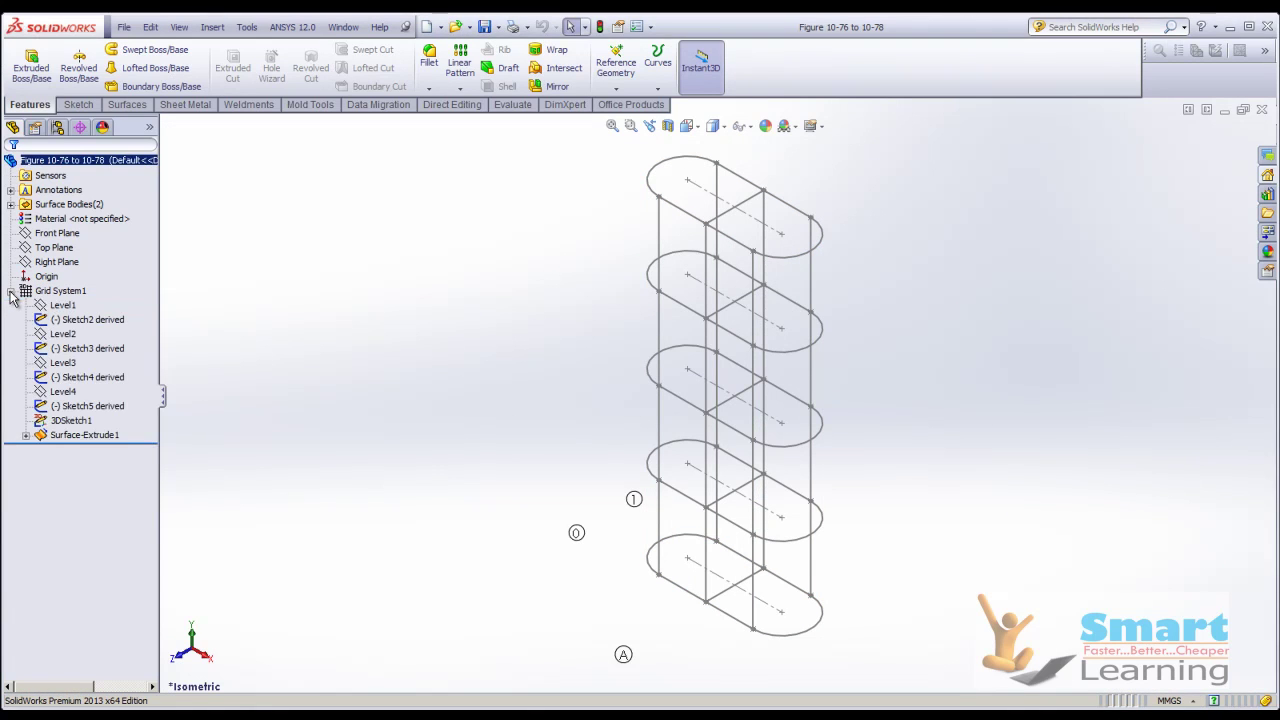
pyautogui.click(76, 435)
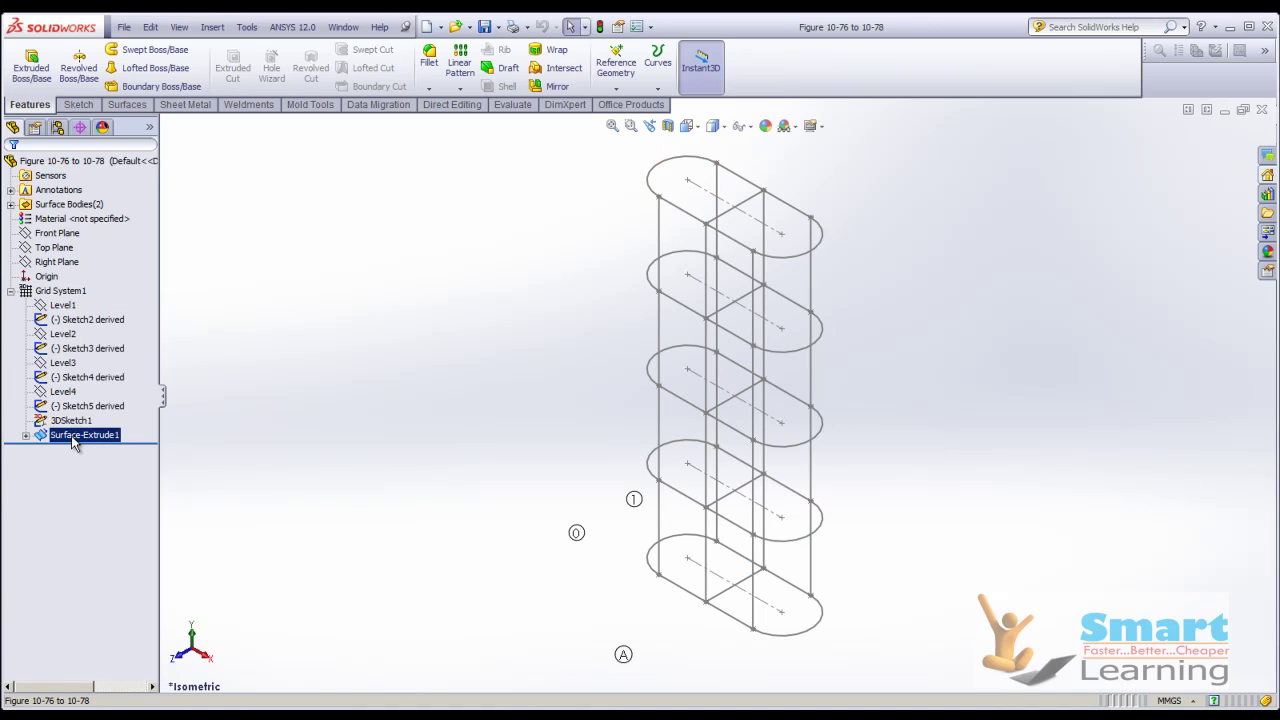
pyautogui.click(400, 428)
pyautogui.moveTo(465, 410); pyautogui.dragTo(549, 413, button='middle')
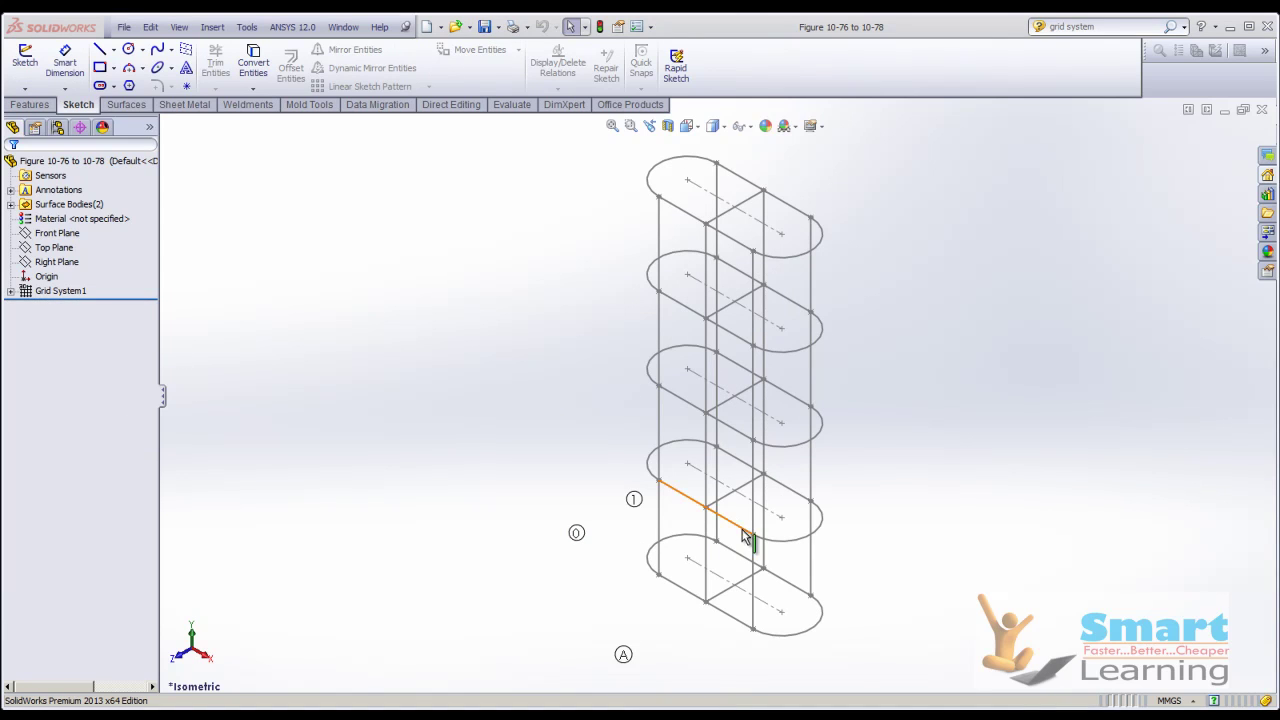
# - Close the grid system example and create a new part document
pyautogui.click(1262, 110)
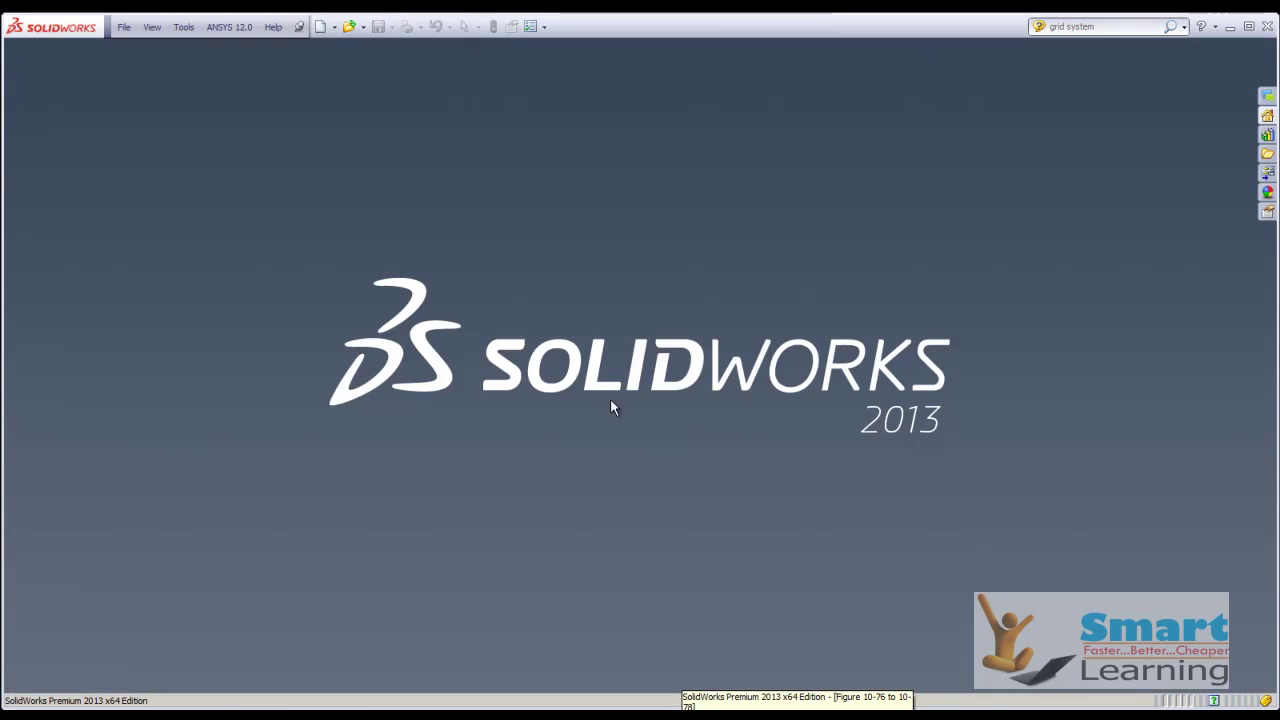
pyautogui.click(320, 26)
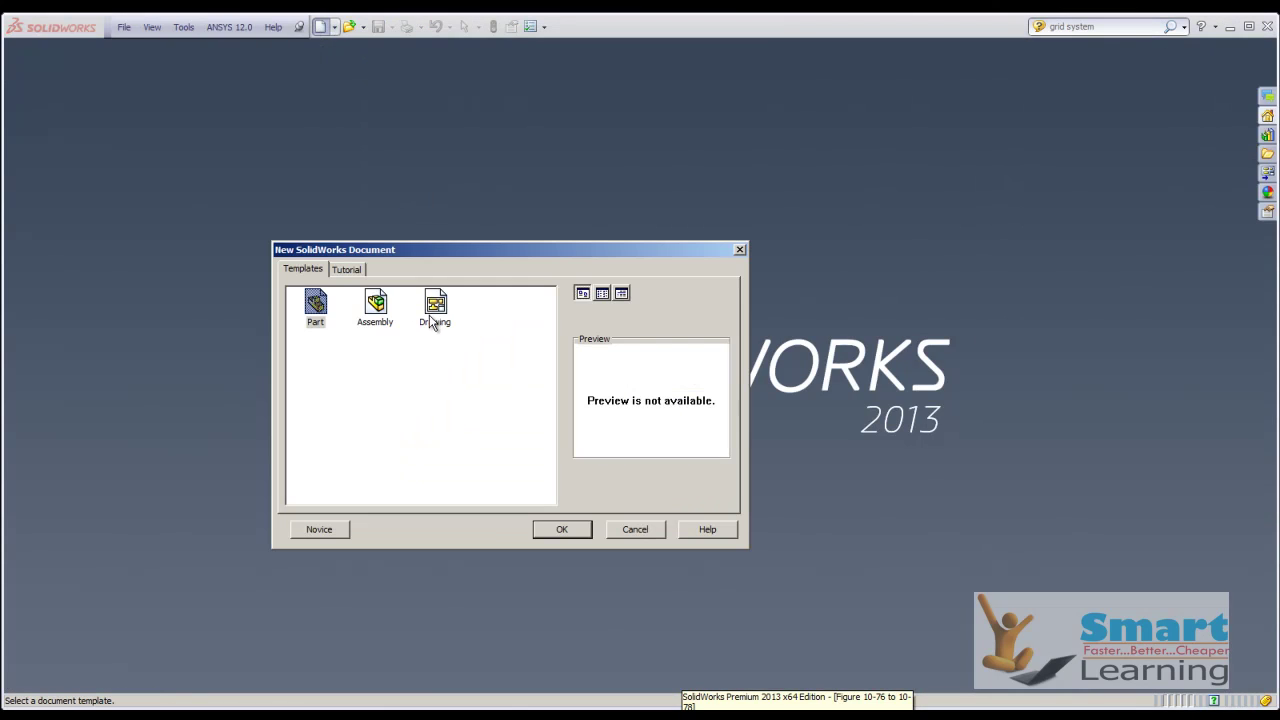
pyautogui.click(554, 534)
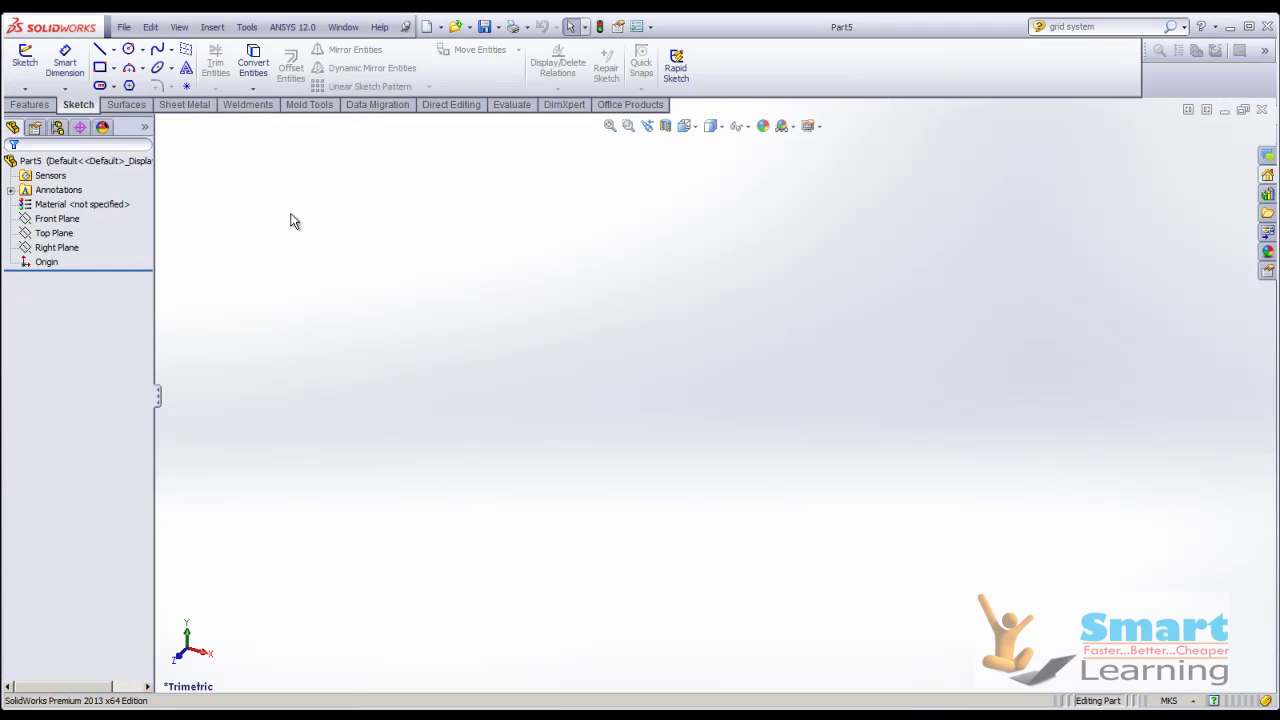
# - Start a Grid System reference feature with its layout sketch on the Top Plane
pyautogui.click(213, 27)
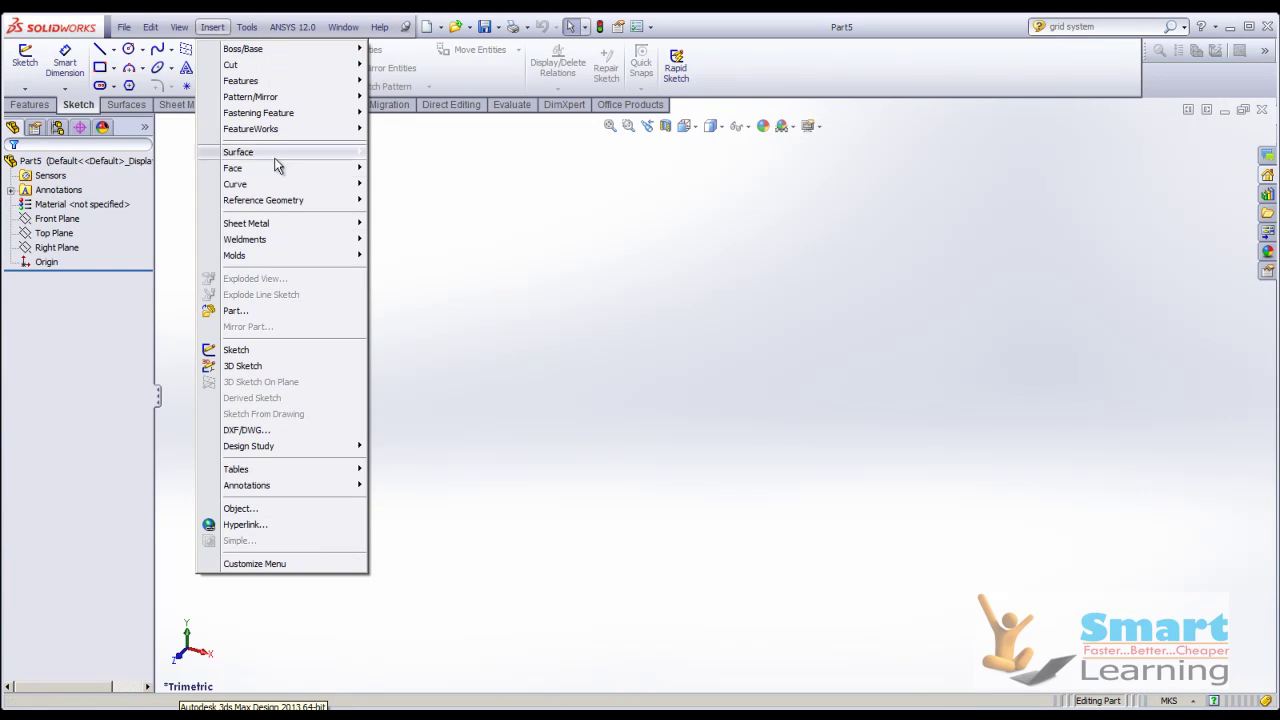
pyautogui.moveTo(281, 207)
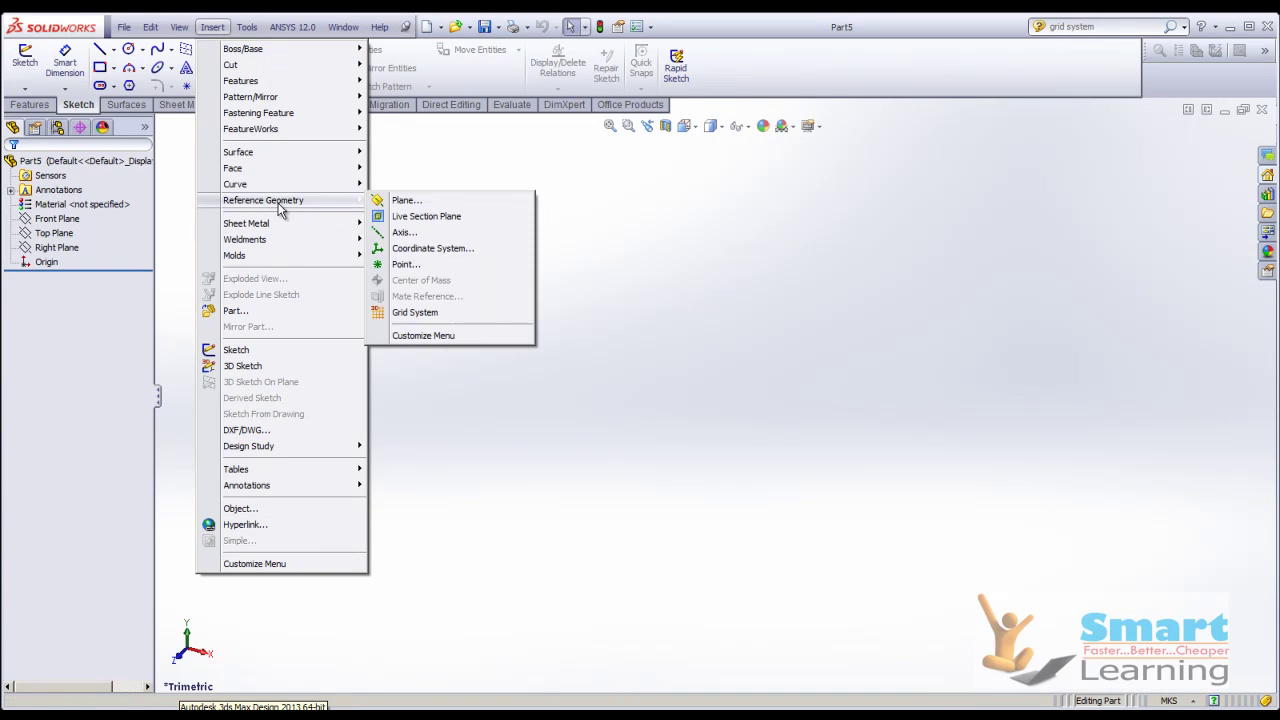
pyautogui.click(411, 318)
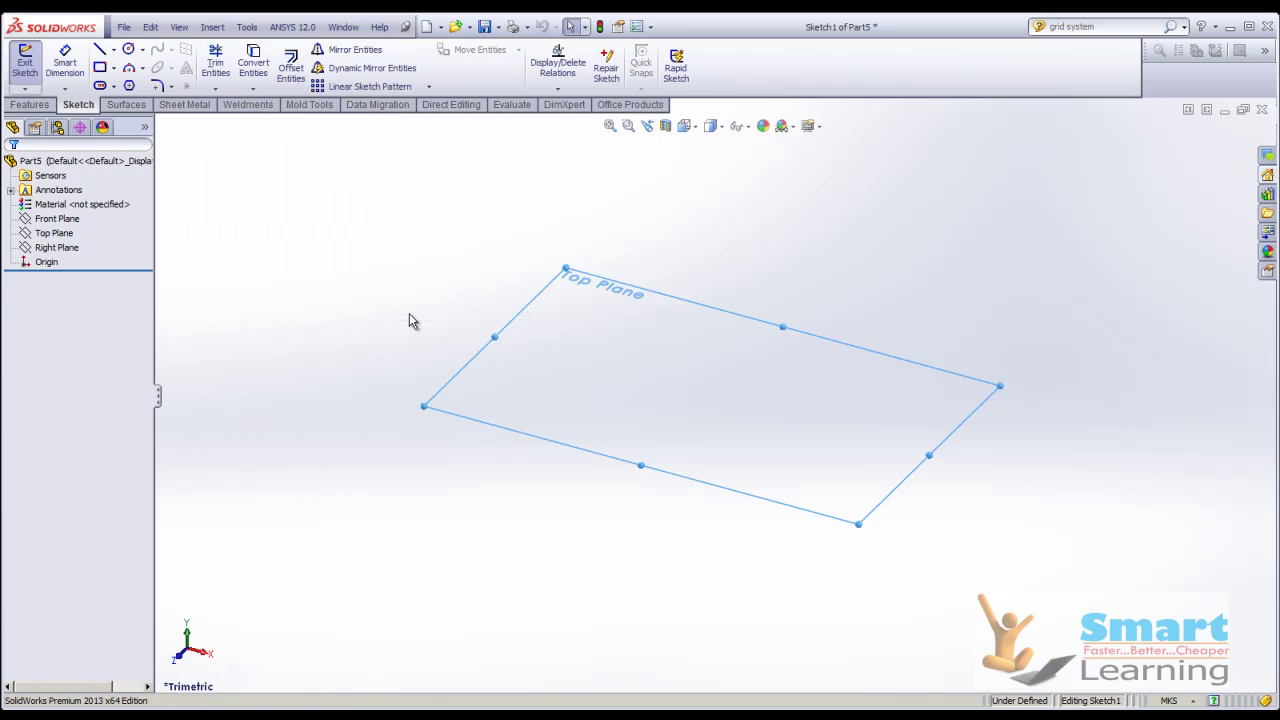
pyautogui.click(62, 249)
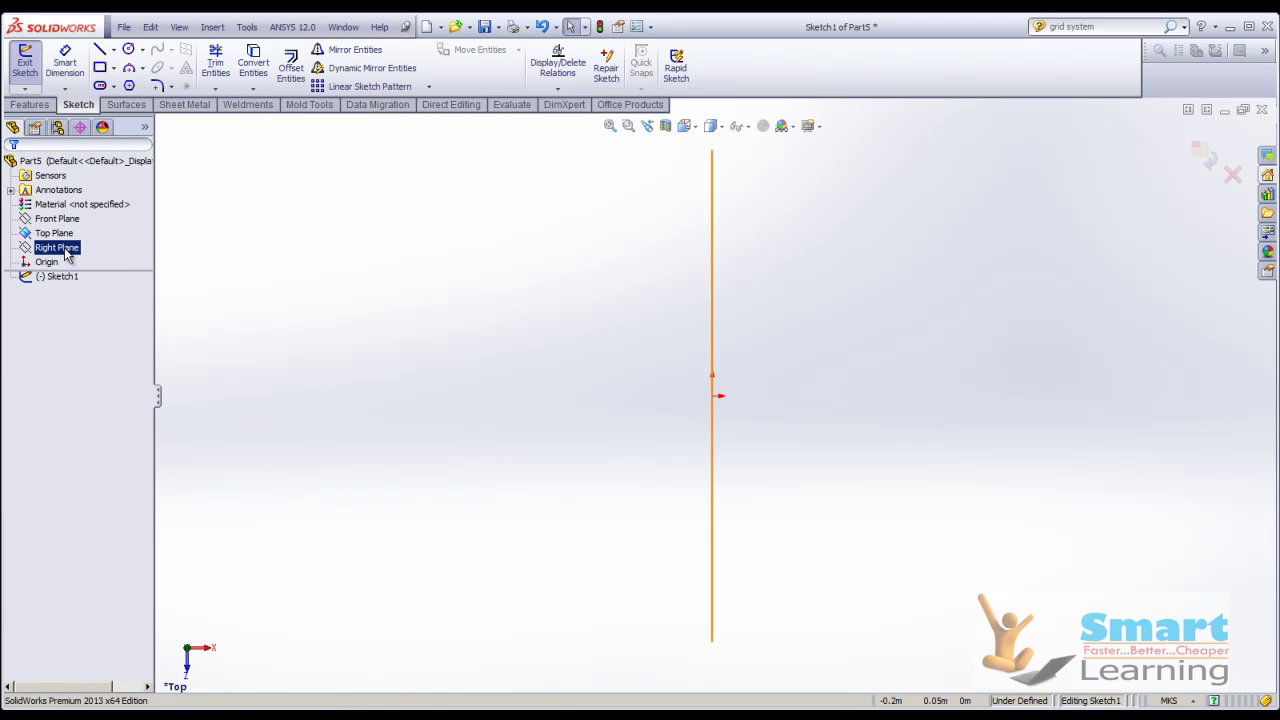
pyautogui.click(55, 233)
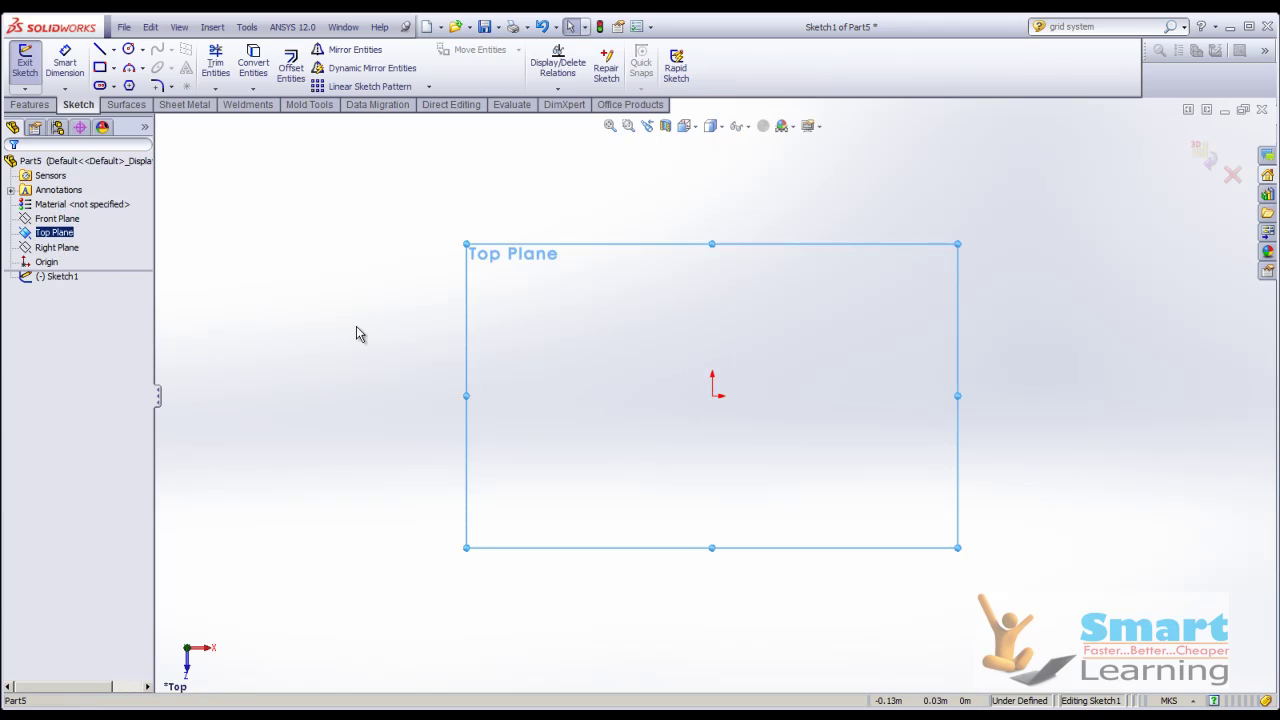
# - Sketch a horizontal straight slot starting at the origin, about 0.10 m between arc centres and 0.09 m wide, with dimensions added
pyautogui.click(113, 86)
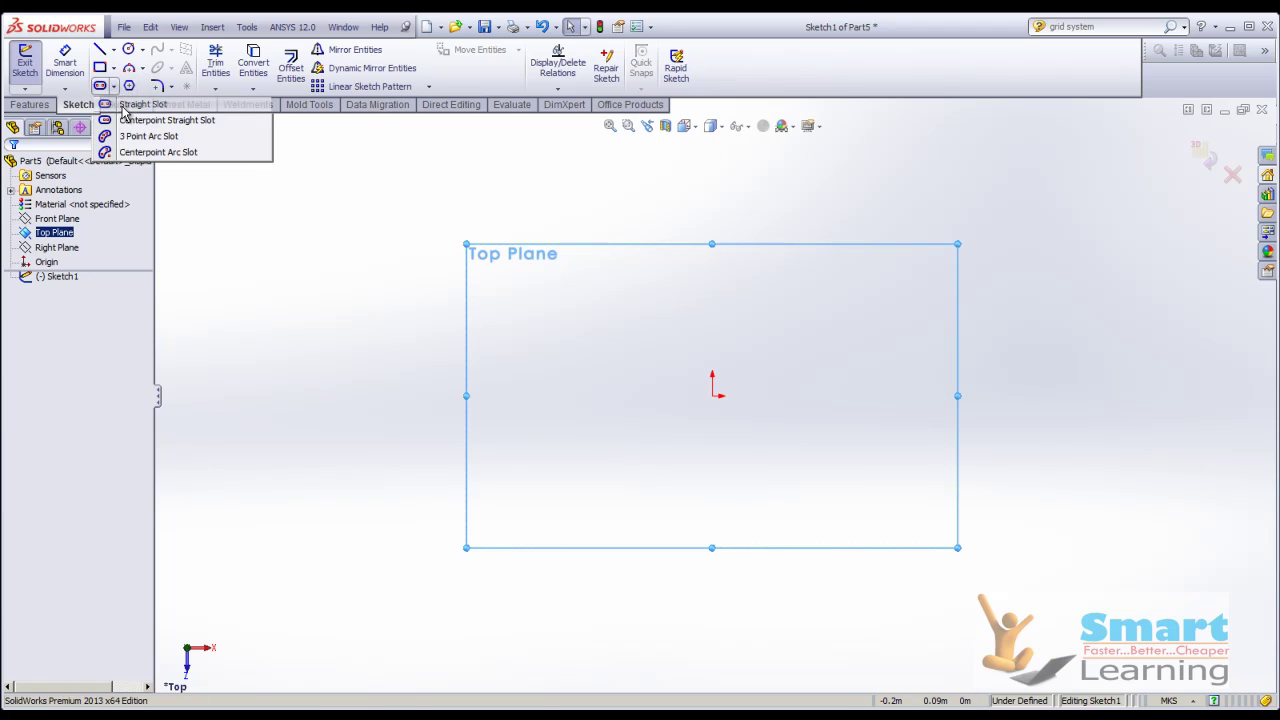
pyautogui.click(124, 104)
pyautogui.click(713, 395)
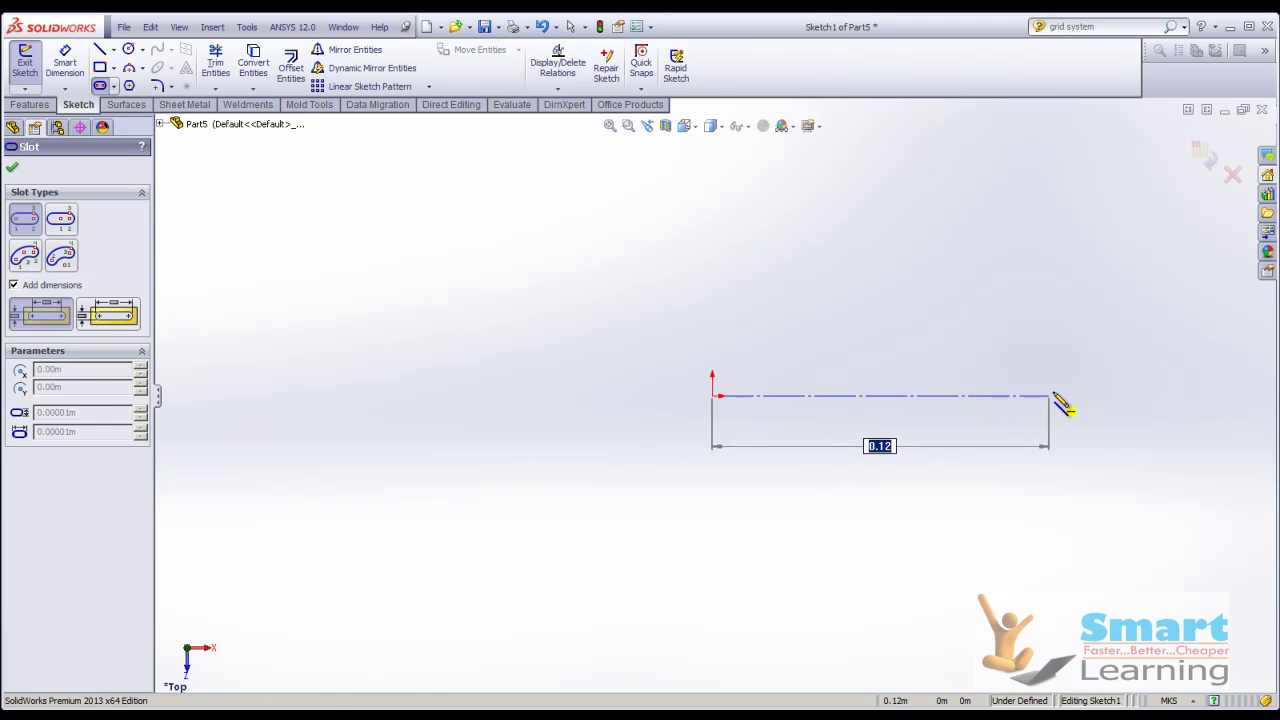
pyautogui.click(997, 397)
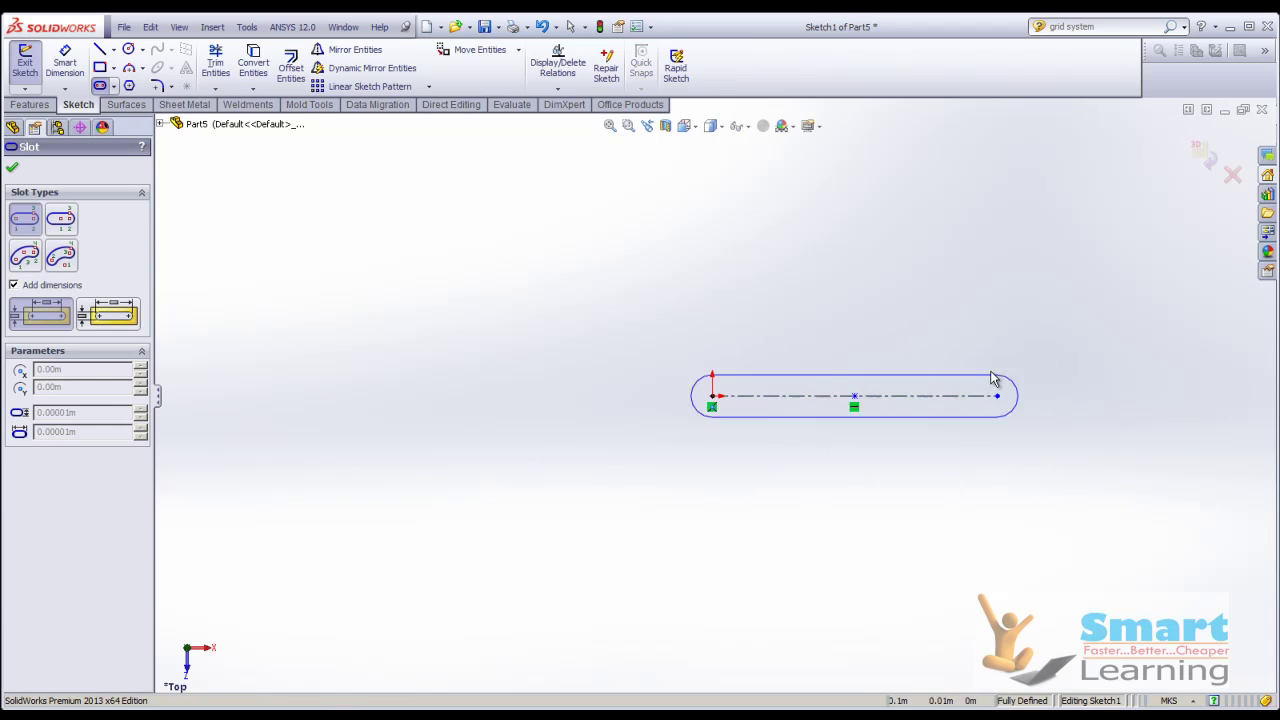
pyautogui.click(990, 276)
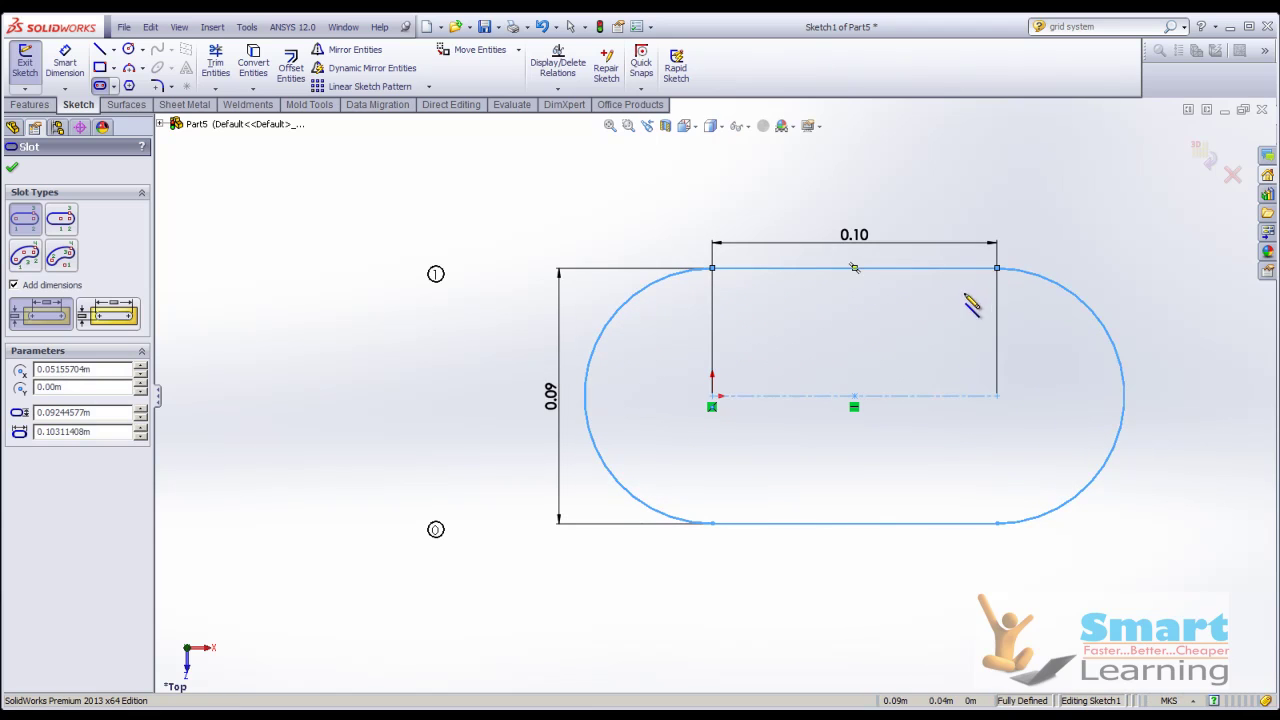
pyautogui.press('Escape')
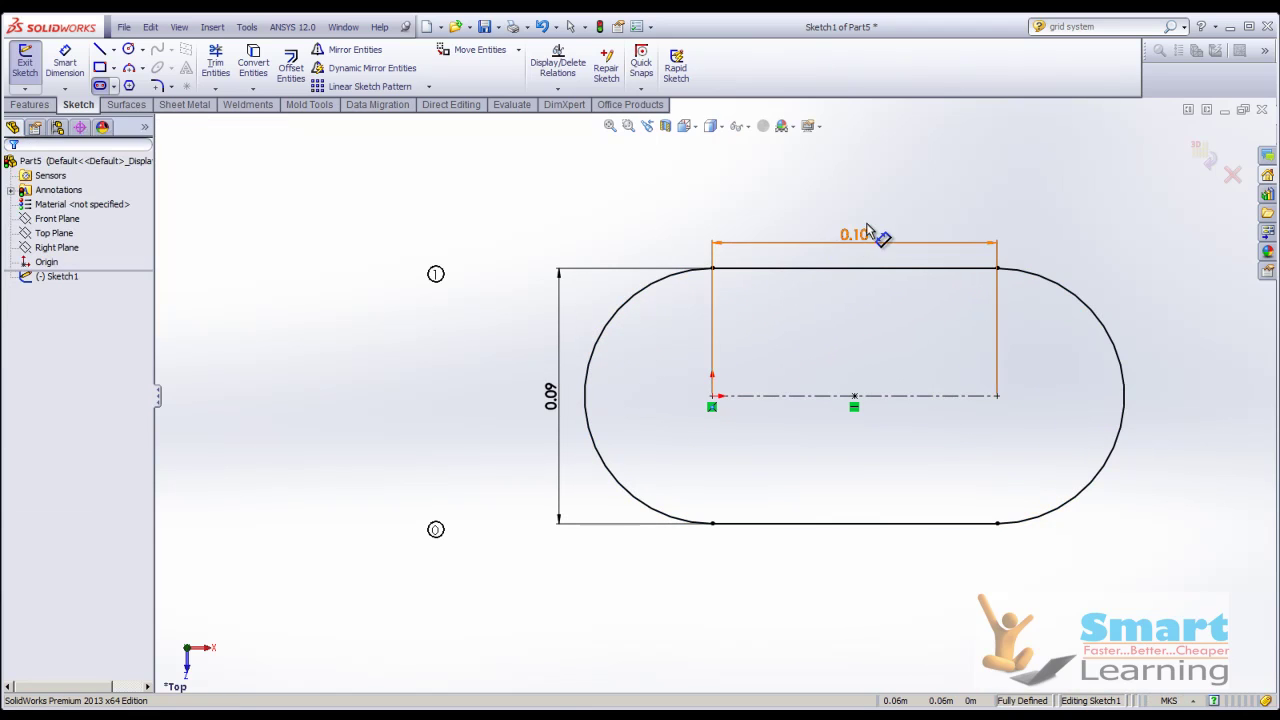
# - Set the slot's centre-to-centre length to 20 m and its width to 5 m
pyautogui.doubleClick(858, 236)
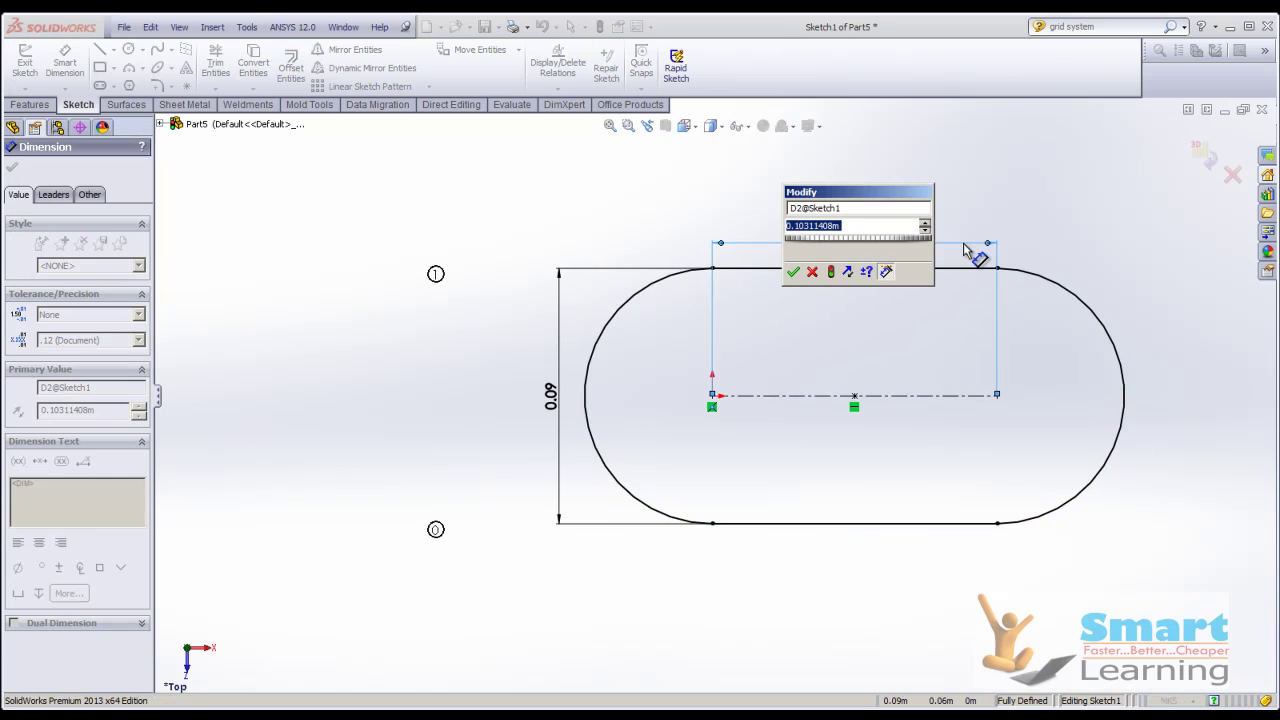
pyautogui.write('20')
pyautogui.press('Return')
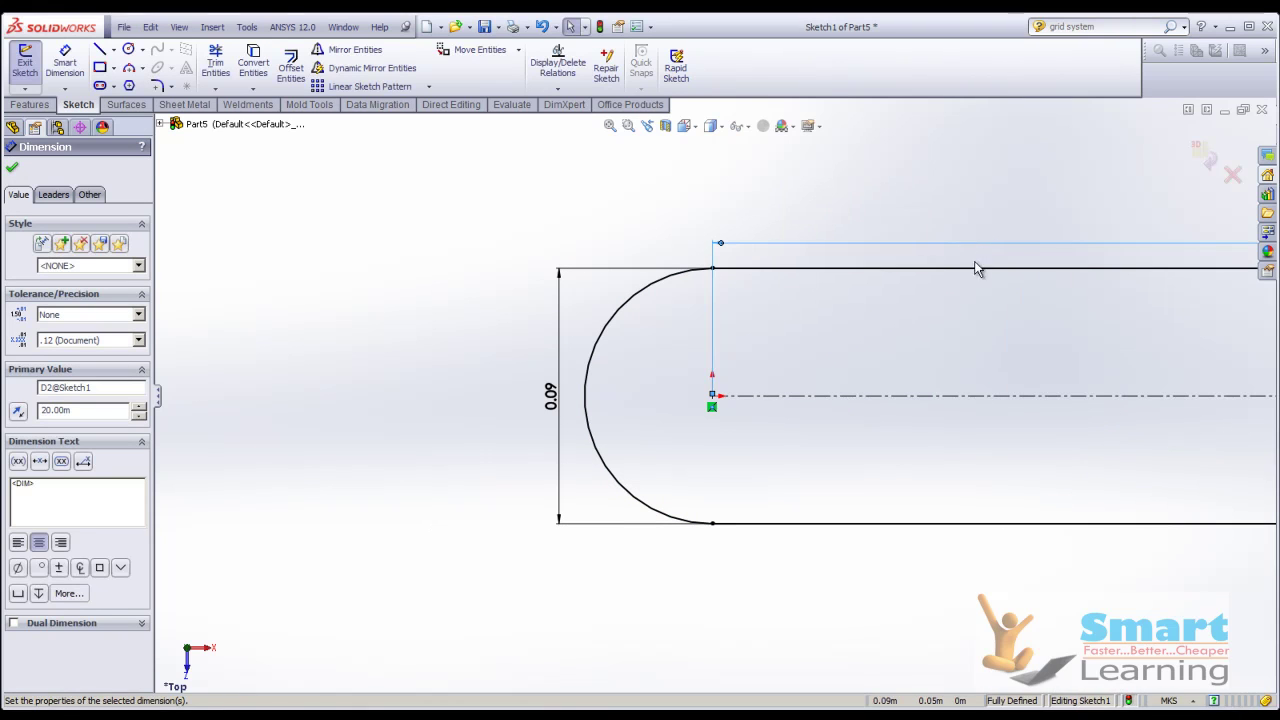
pyautogui.doubleClick(551, 404)
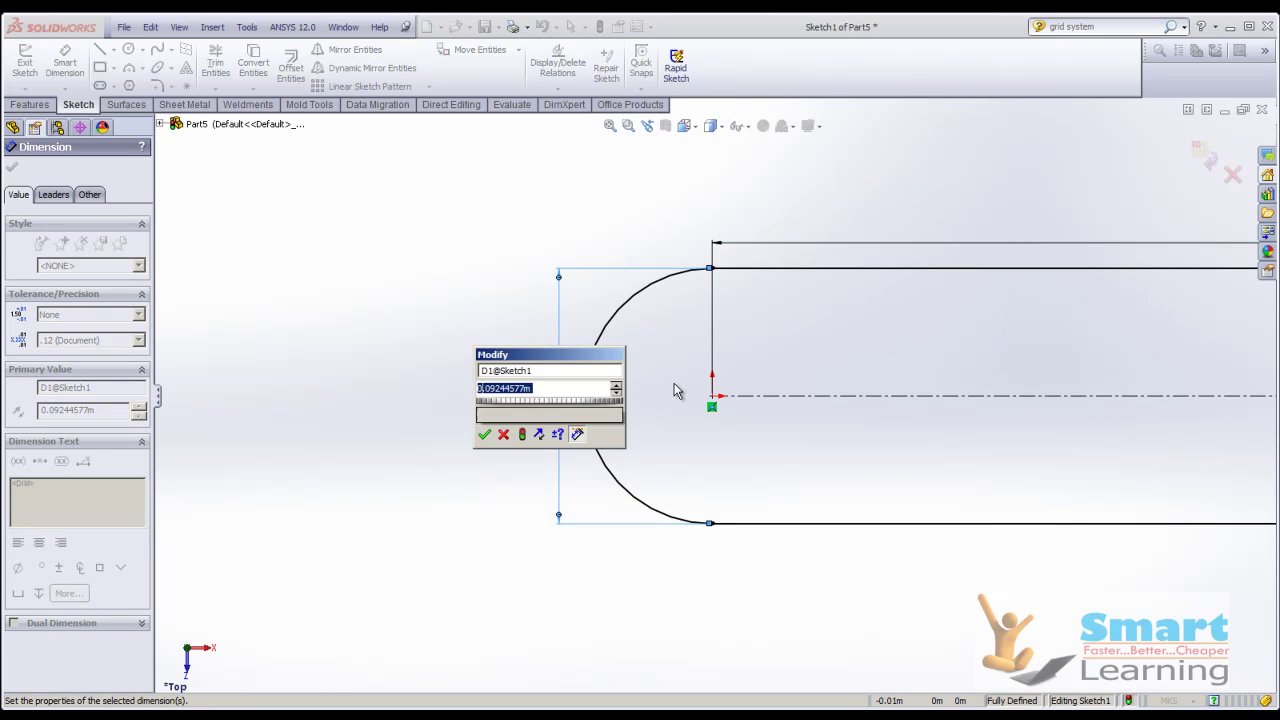
pyautogui.write('5')
pyautogui.press('Return')
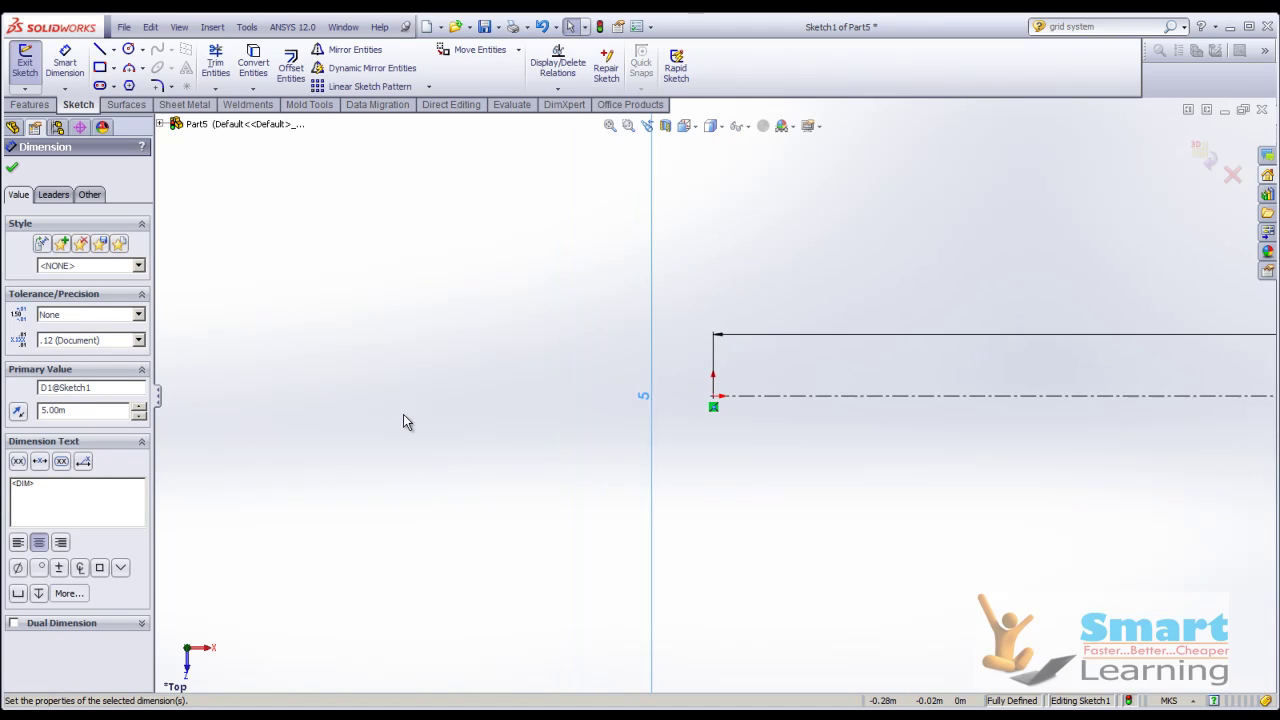
pyautogui.scroll(11, 381, 402)
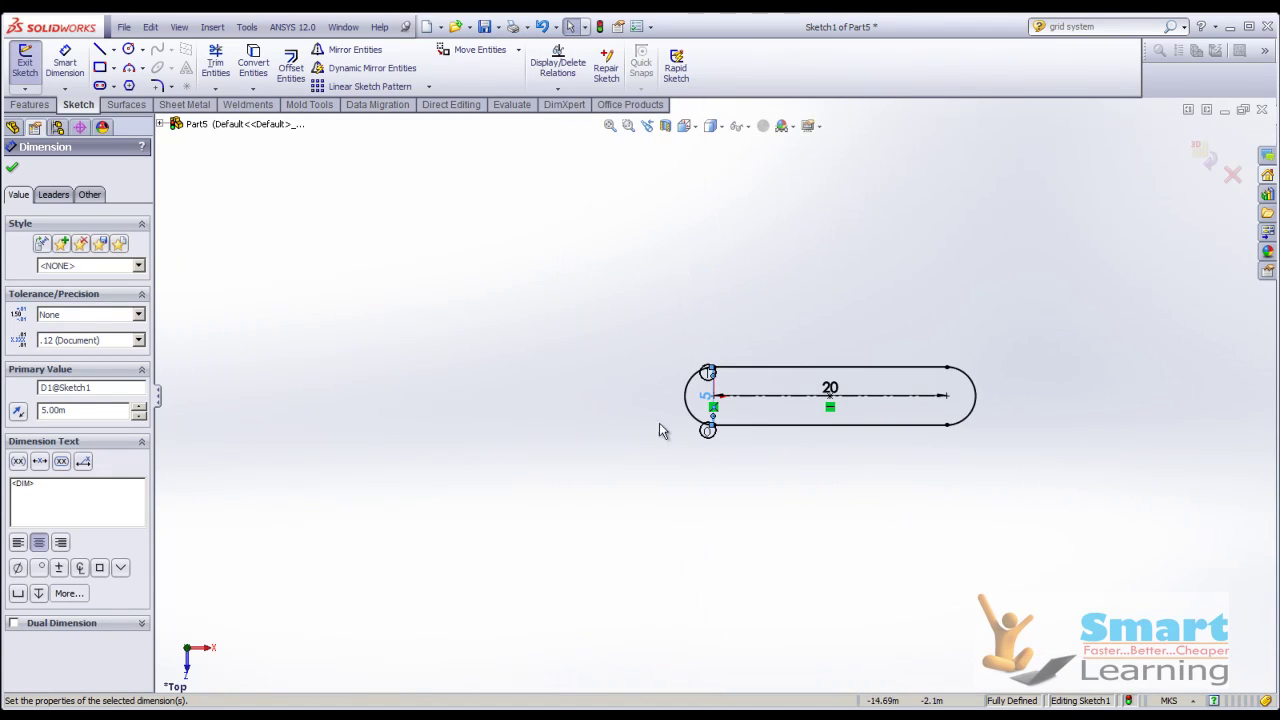
pyautogui.scroll(-10, 880, 385)
pyautogui.press('f')
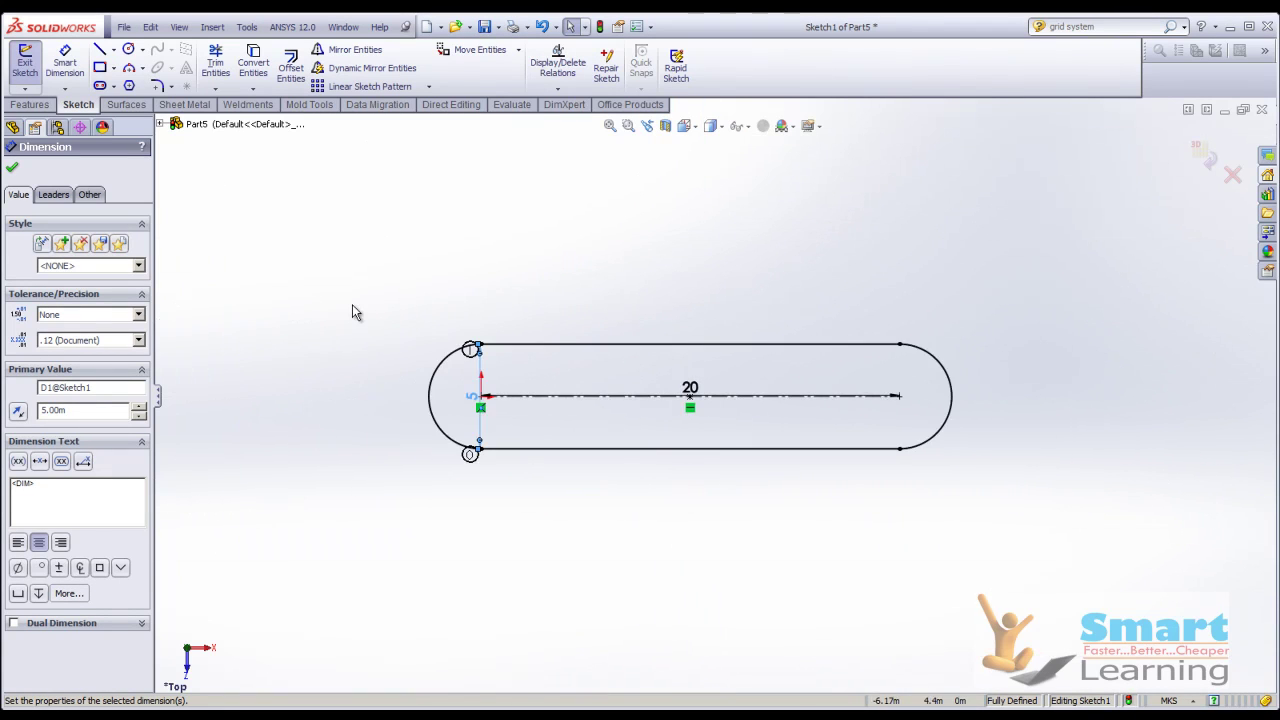
pyautogui.click(12, 167)
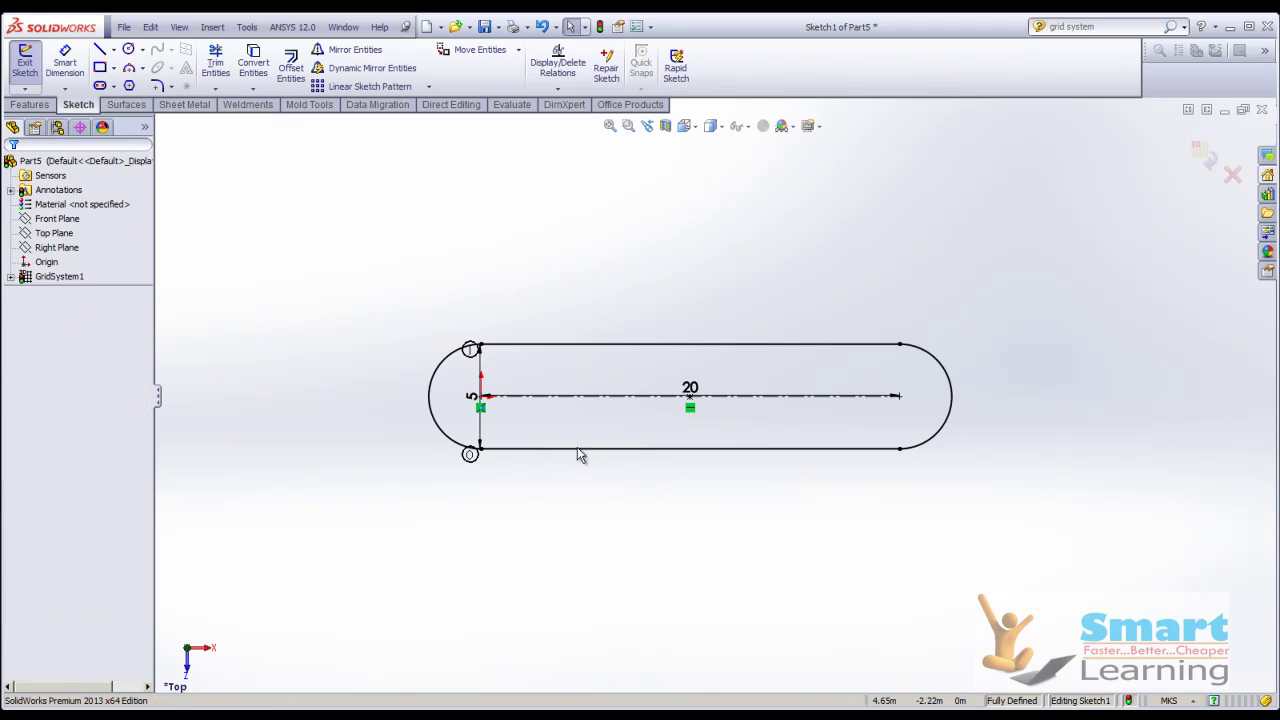
# - Move balloon 0 below the slot and balloon 1 above it, clear of the outline
pyautogui.moveTo(471, 463); pyautogui.dragTo(476, 533)
pyautogui.moveTo(471, 350); pyautogui.dragTo(475, 257)
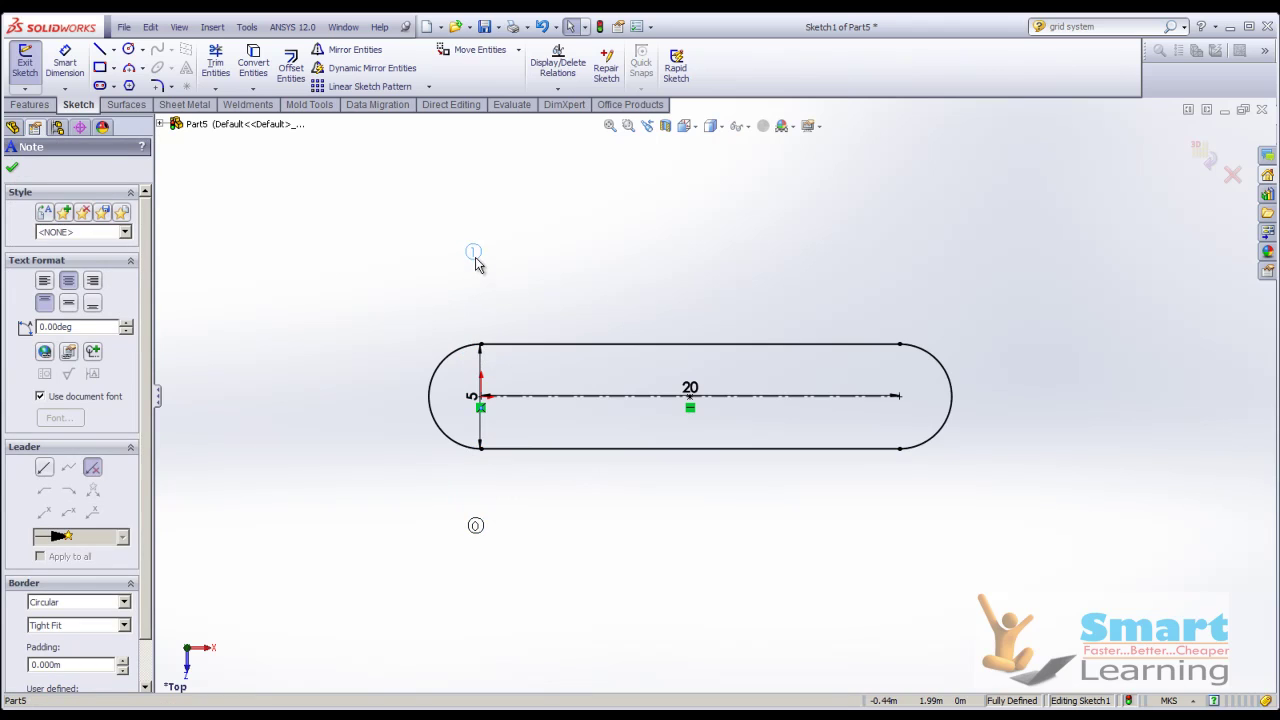
pyautogui.press('f')
pyautogui.scroll(-1, 623, 329)
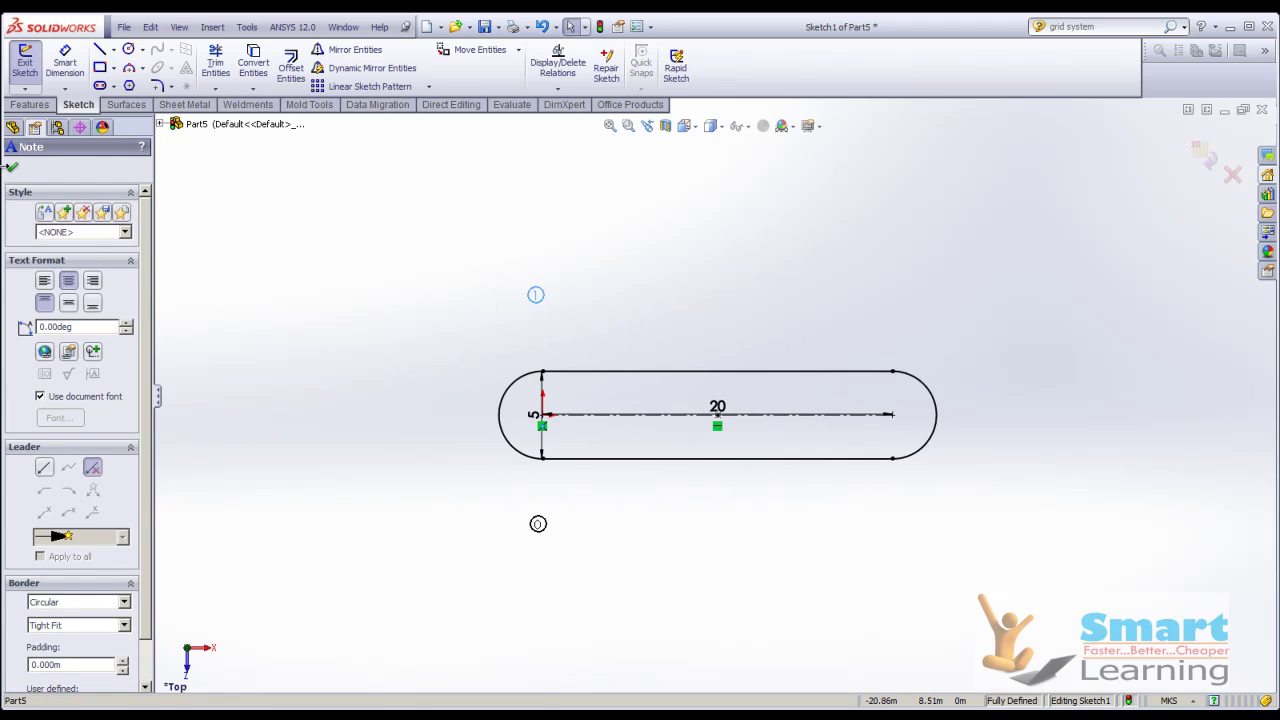
pyautogui.click(13, 172)
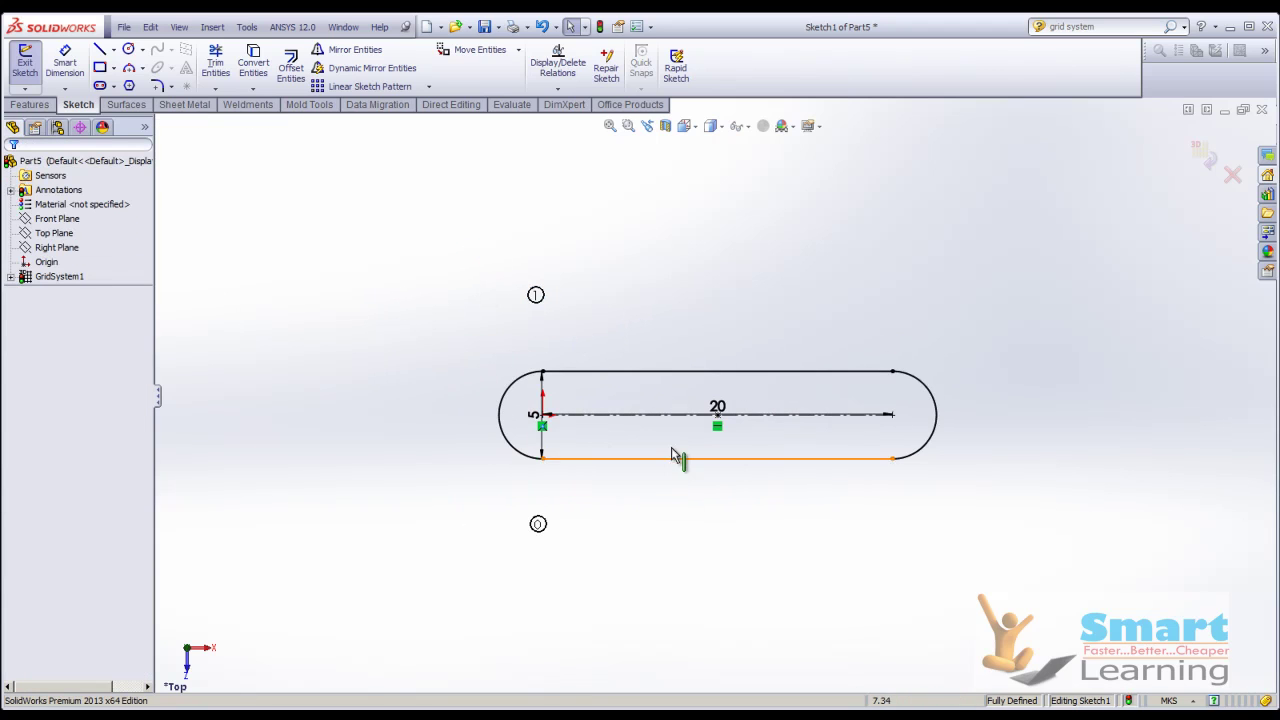
# - Finish the layout sketch and create the grid system with 9 levels at a height of 5 m each
pyautogui.moveTo(677, 457); pyautogui.dragTo(663, 398, button='middle')
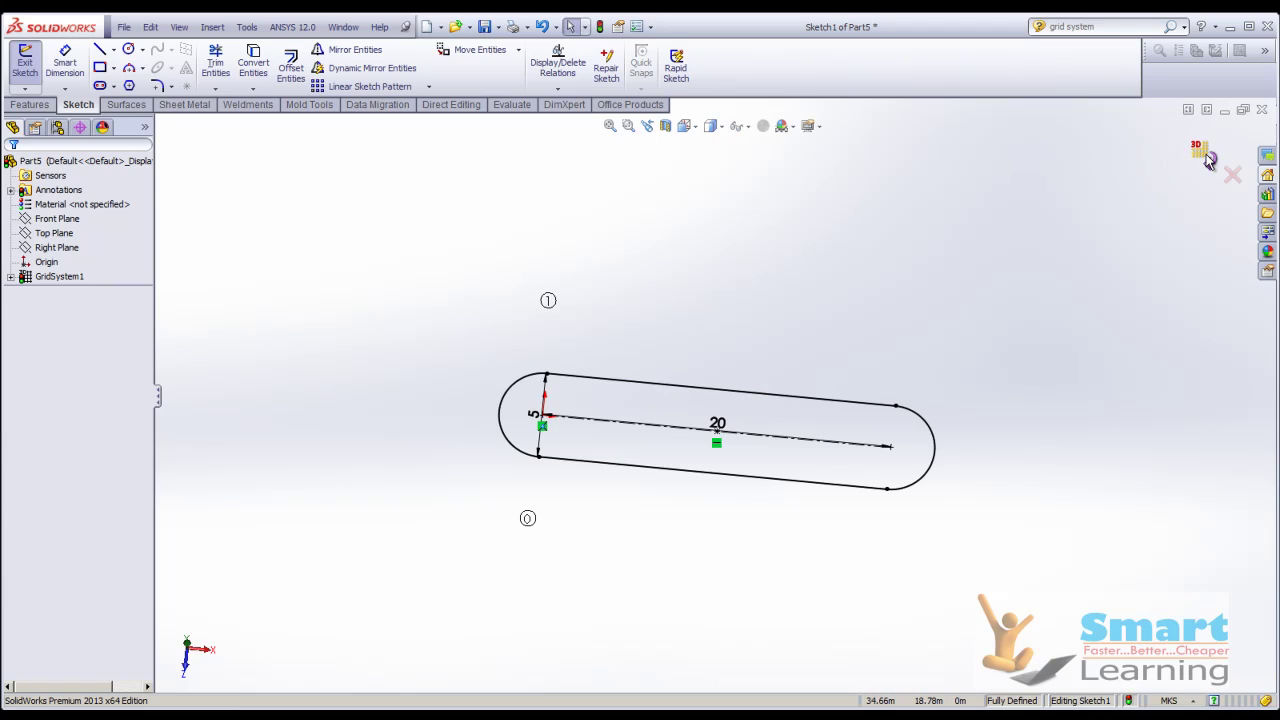
pyautogui.click(1208, 157)
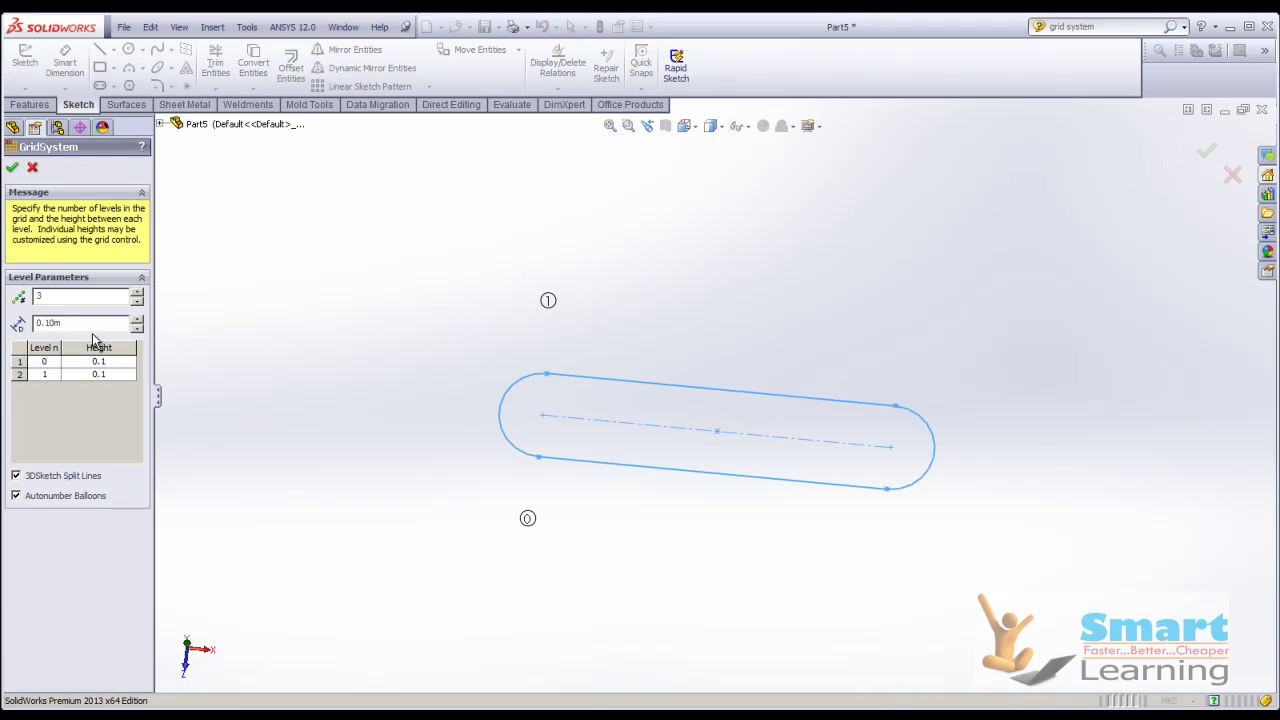
pyautogui.doubleClick(76, 325)
pyautogui.click(141, 292)
pyautogui.click(141, 292)
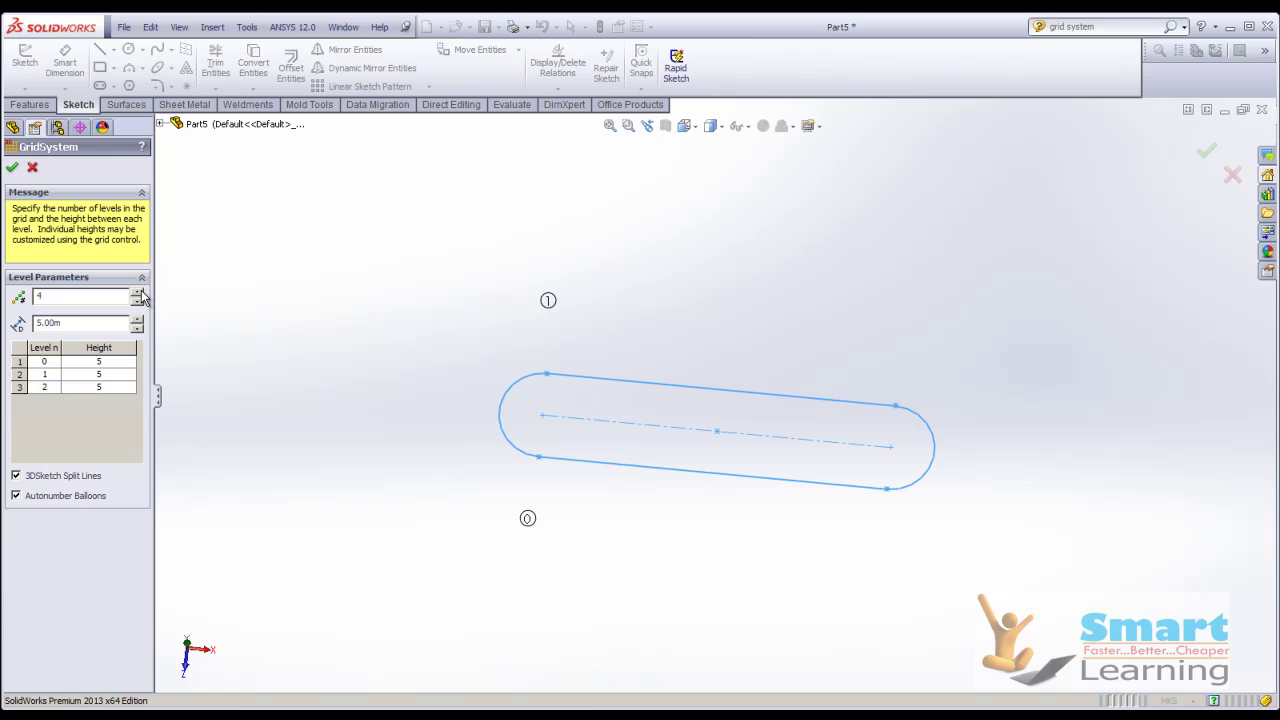
pyautogui.click(141, 292)
pyautogui.click(141, 292)
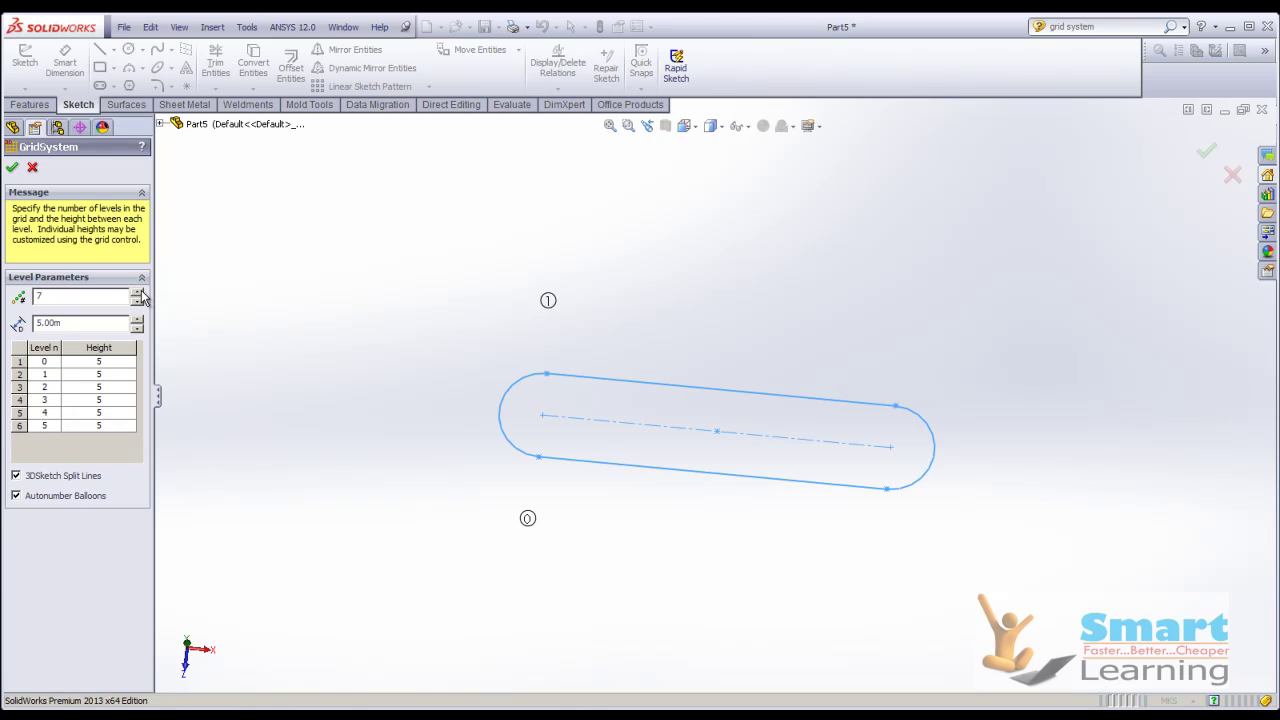
pyautogui.click(141, 292)
pyautogui.click(141, 292)
pyautogui.moveTo(341, 445)
pyautogui.mouseDown(button='middle')
pyautogui.moveTo(306, 389)
pyautogui.moveTo(300, 330)
pyautogui.mouseUp(button='middle')
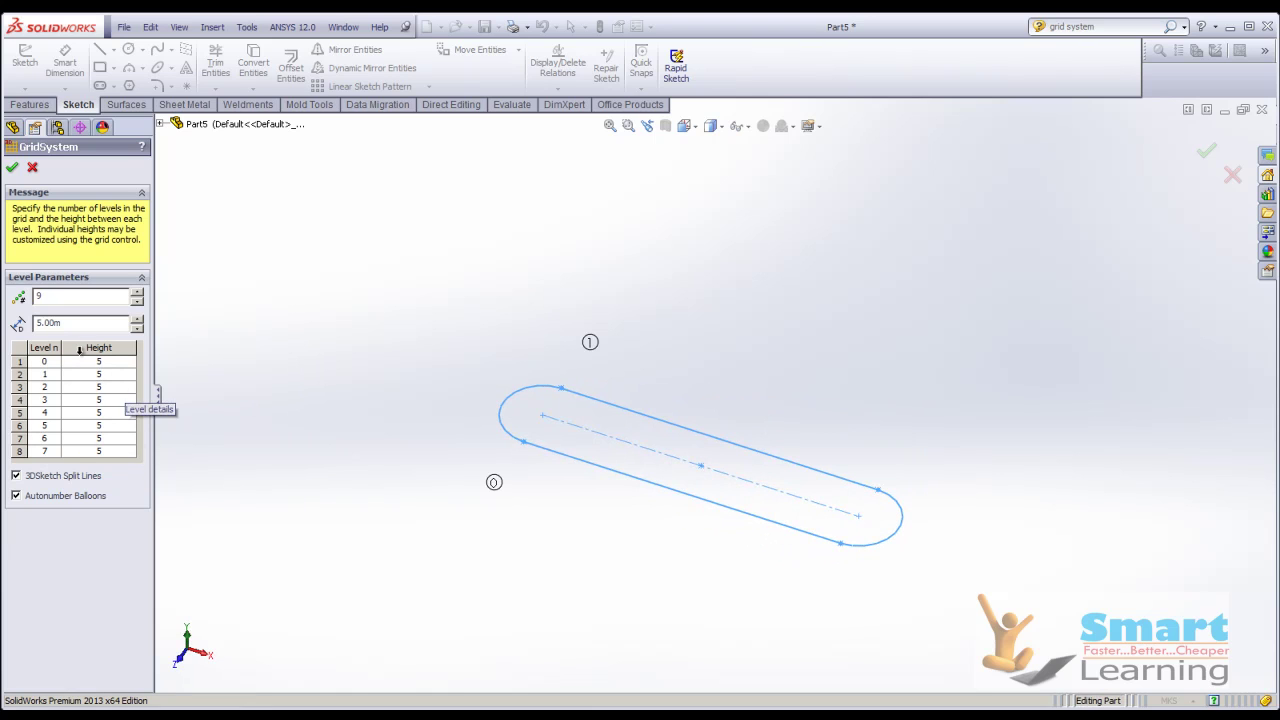
pyautogui.click(12, 167)
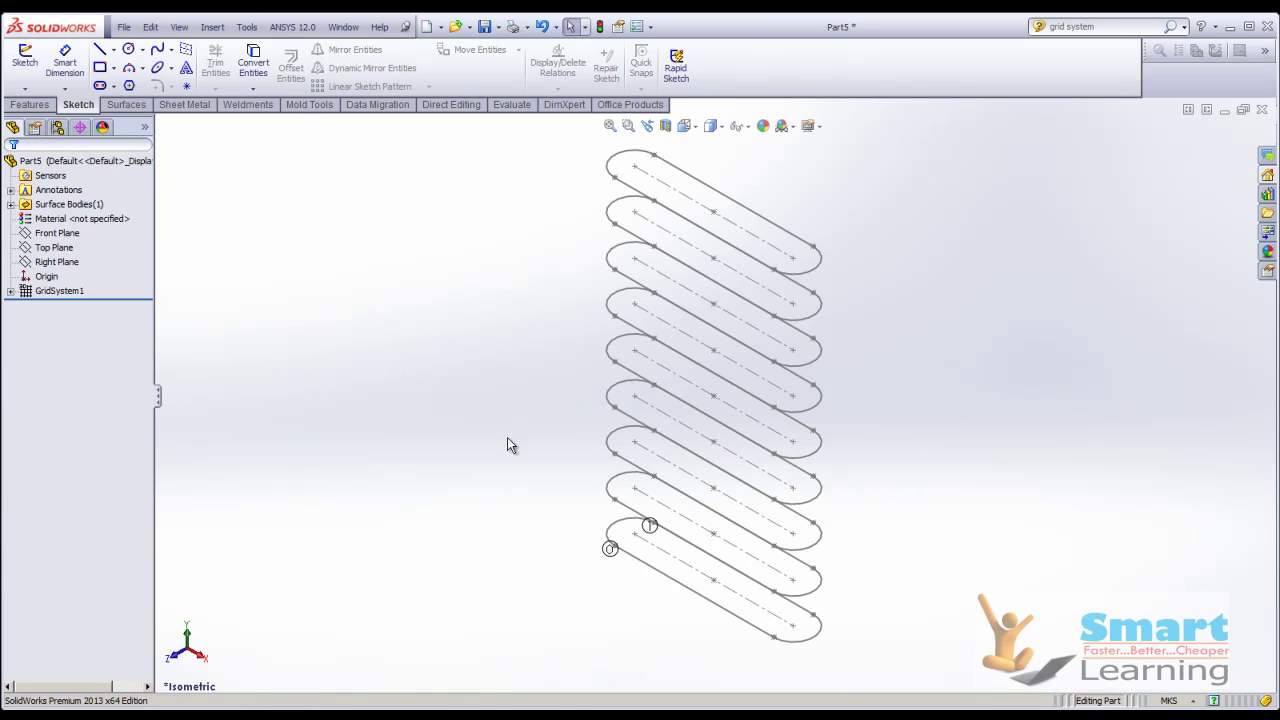
# - Examine the levels, derived sketches, 3D sketch and surface extrusion contained in the new grid system feature
pyautogui.moveTo(655, 495)
pyautogui.mouseDown(button='middle')
pyautogui.moveTo(671, 423)
pyautogui.moveTo(694, 451)
pyautogui.moveTo(689, 490)
pyautogui.mouseUp(button='middle')
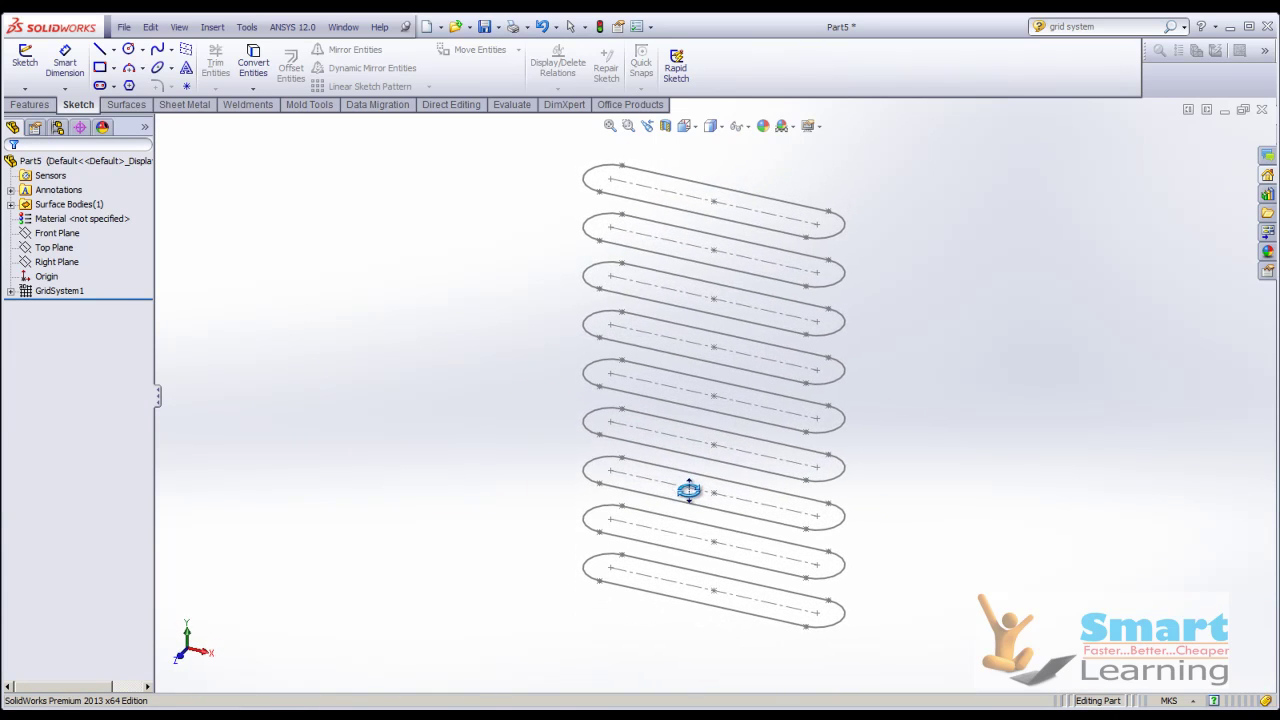
pyautogui.click(10, 291)
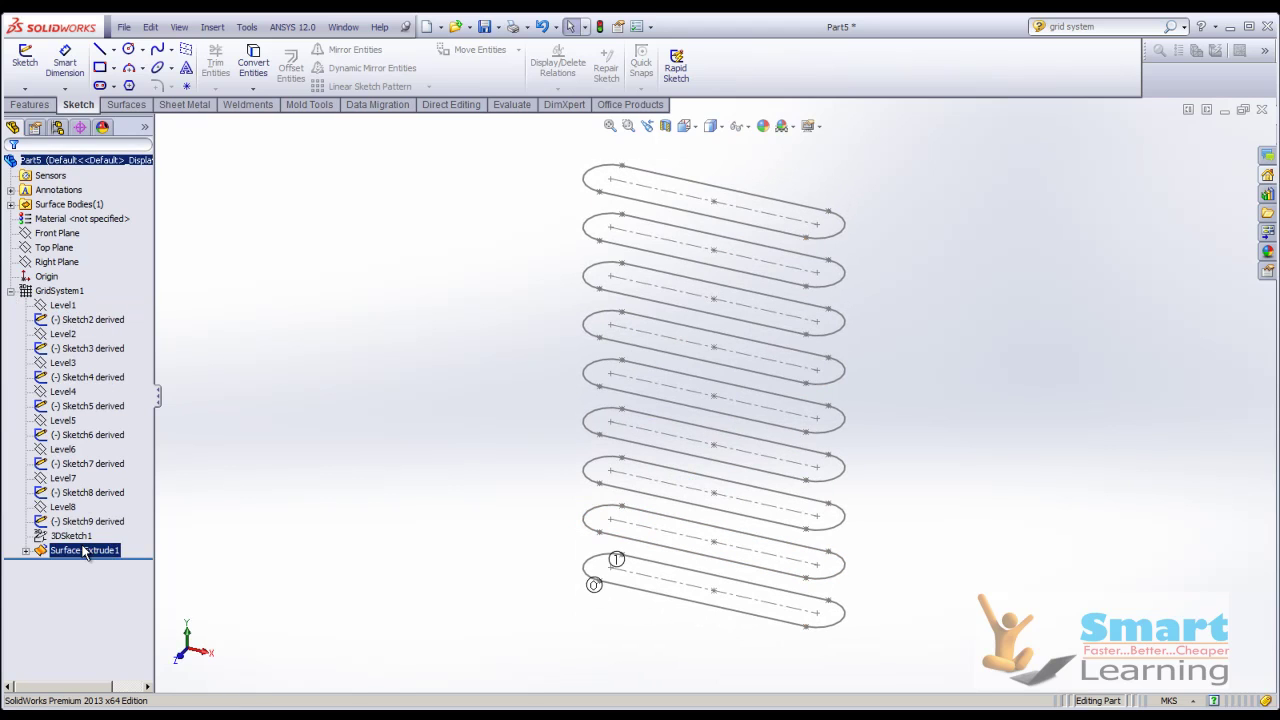
pyautogui.click(10, 291)
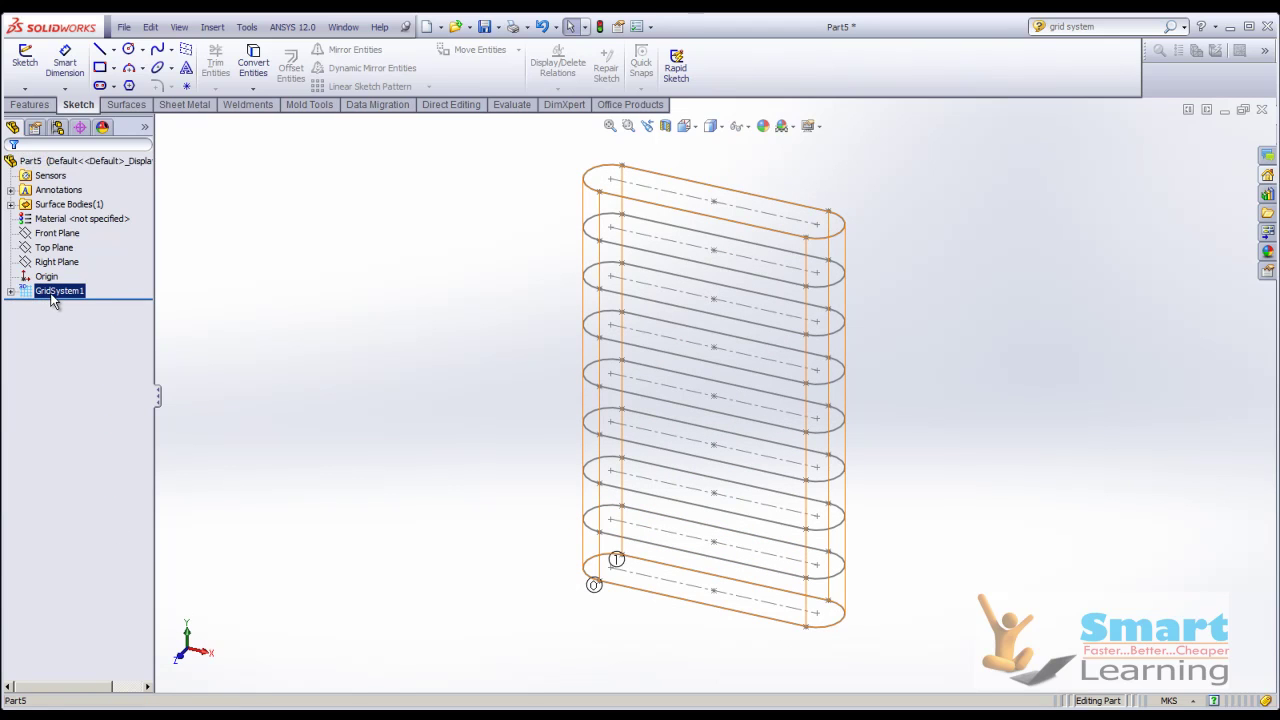
# - Edit the grid system feature so that 3DSketch Split Lines and Autonumber Balloons are both turned off
pyautogui.rightClick(40, 291)
pyautogui.click(58, 249)
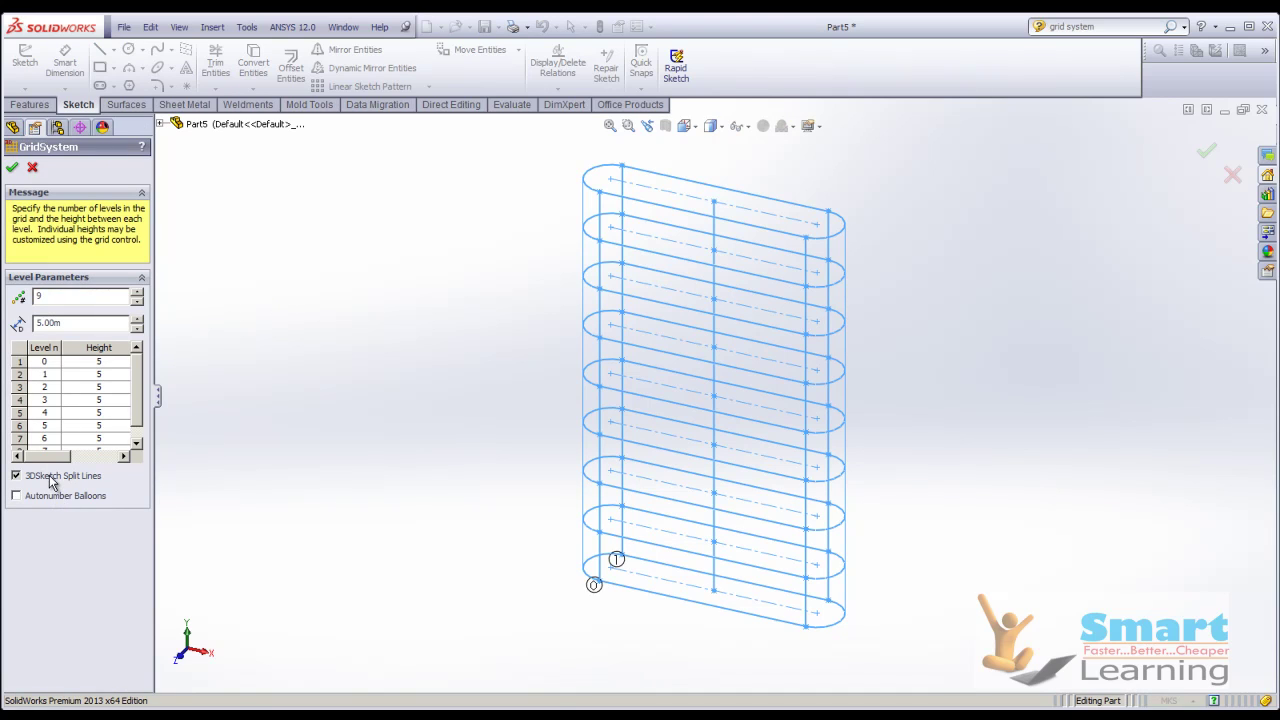
pyautogui.click(12, 167)
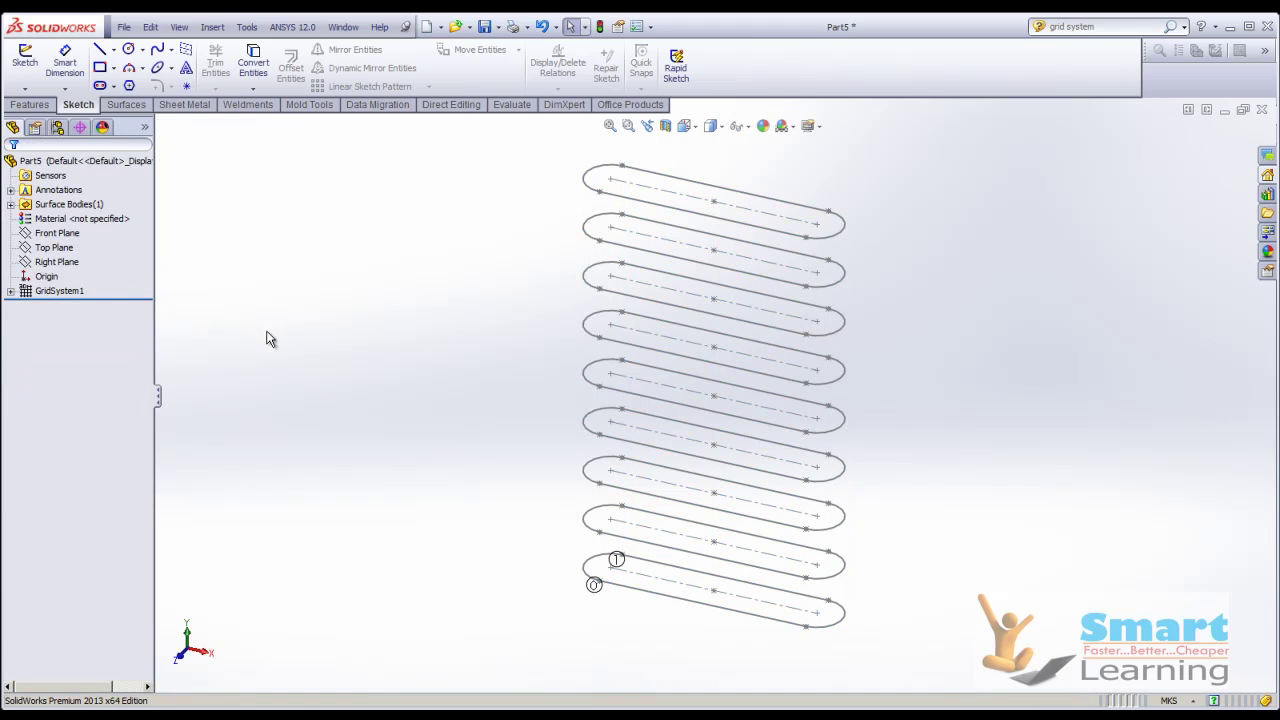
pyautogui.rightClick(58, 290)
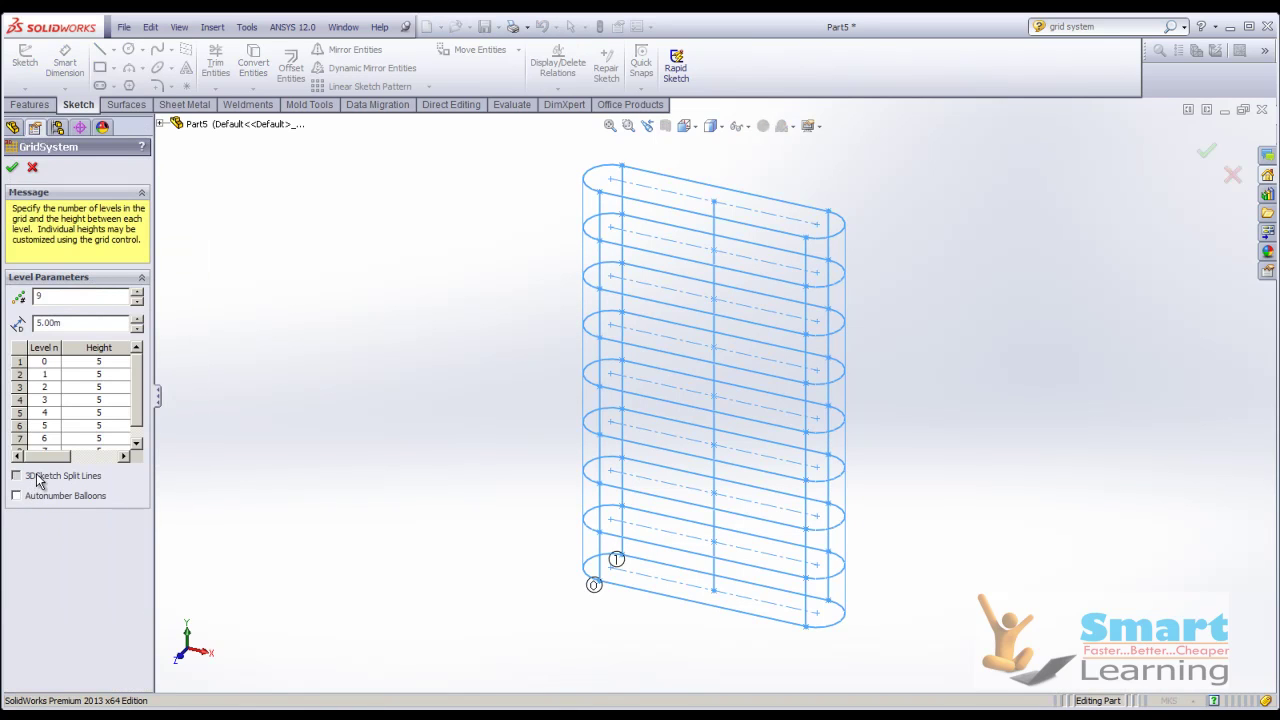
pyautogui.click(12, 167)
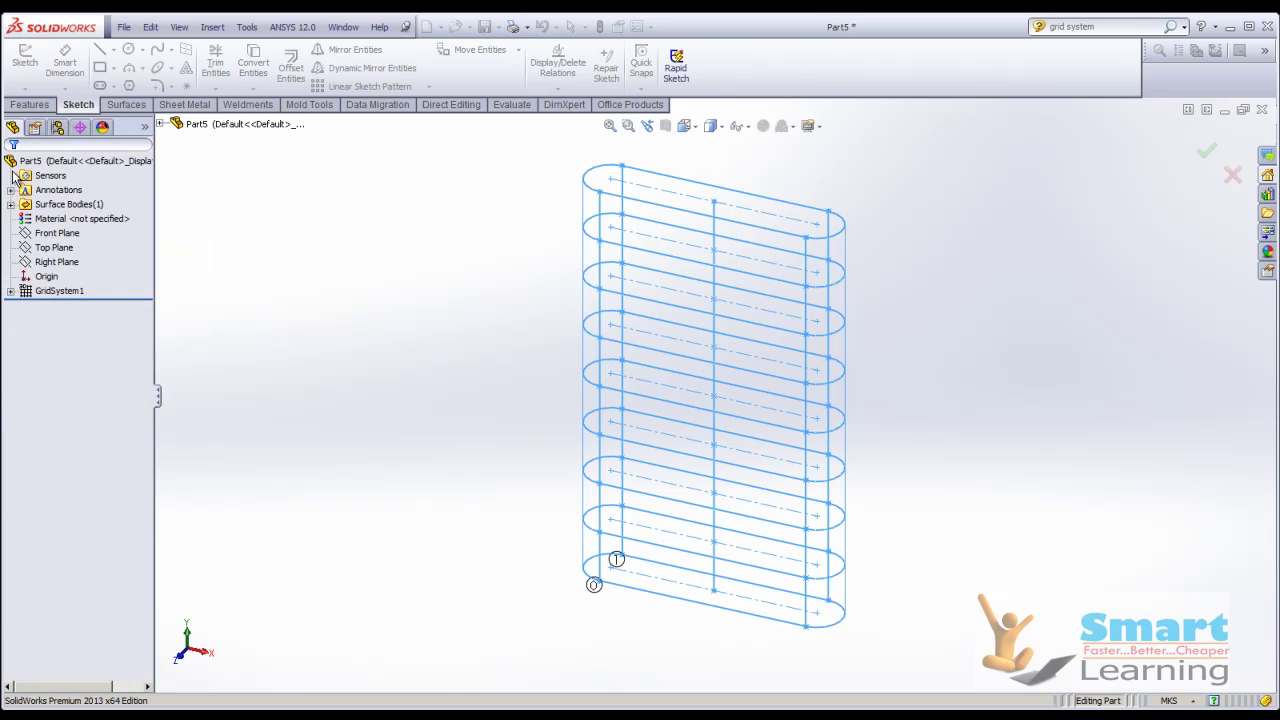
# - Highlight the grid system feature in the model and inspect its stacked slot levels
pyautogui.click(58, 290)
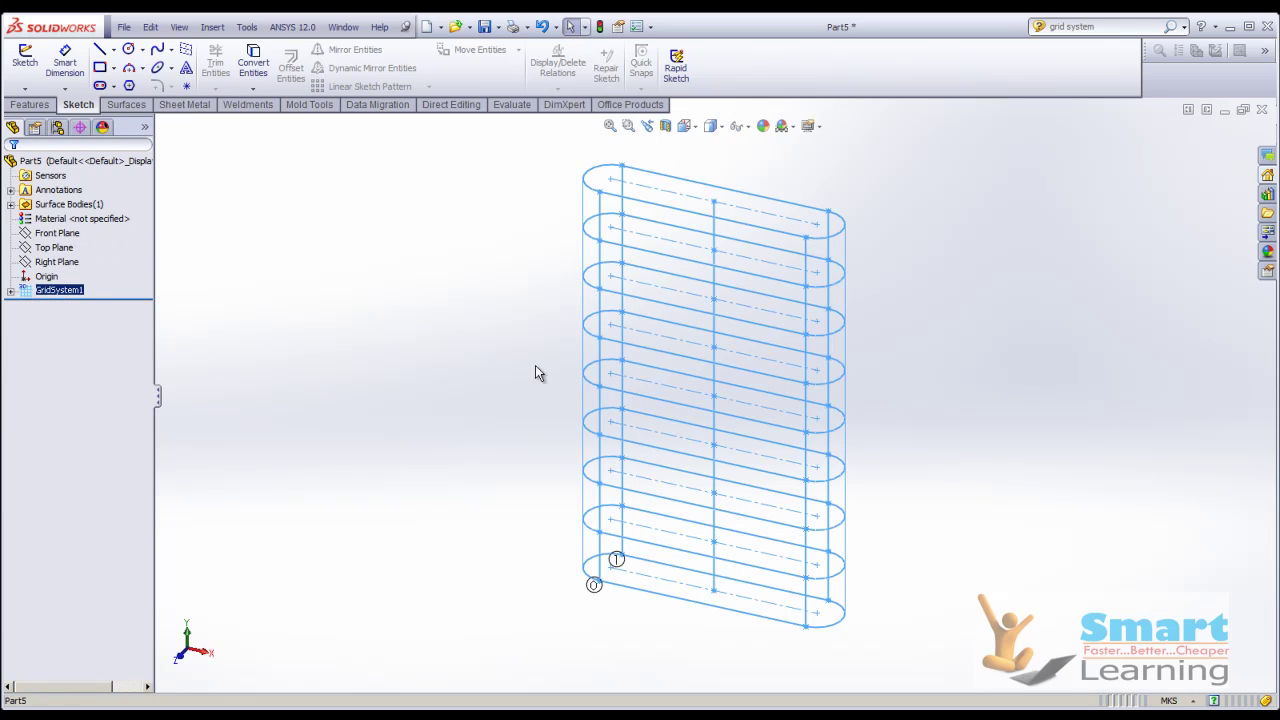
pyautogui.moveTo(535, 368); pyautogui.dragTo(514, 391, button='middle')
pyautogui.scroll(-3, 714, 280)
pyautogui.scroll(2, 690, 279)
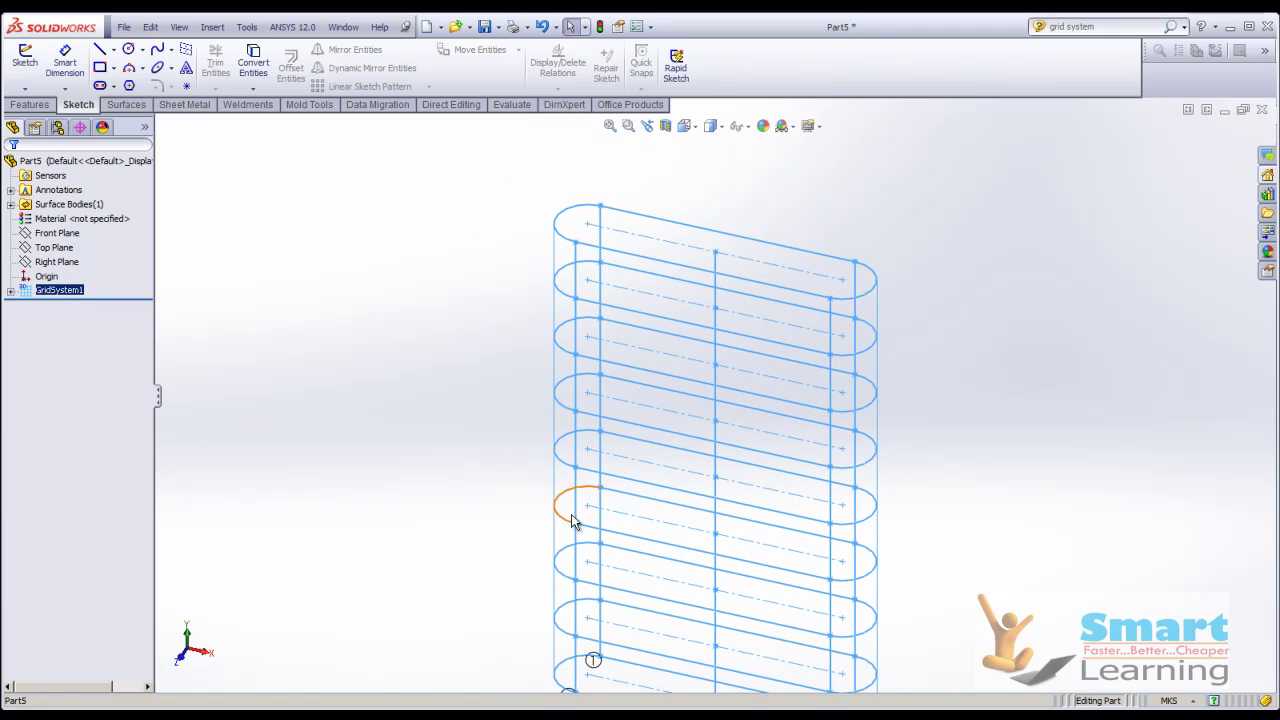
# - Edit the grid system feature so that levels 0, 1, 2 and 3 have heights of 1, 2, 3 and 4 m
pyautogui.scroll(4, 575, 343)
pyautogui.scroll(-4, 803, 451)
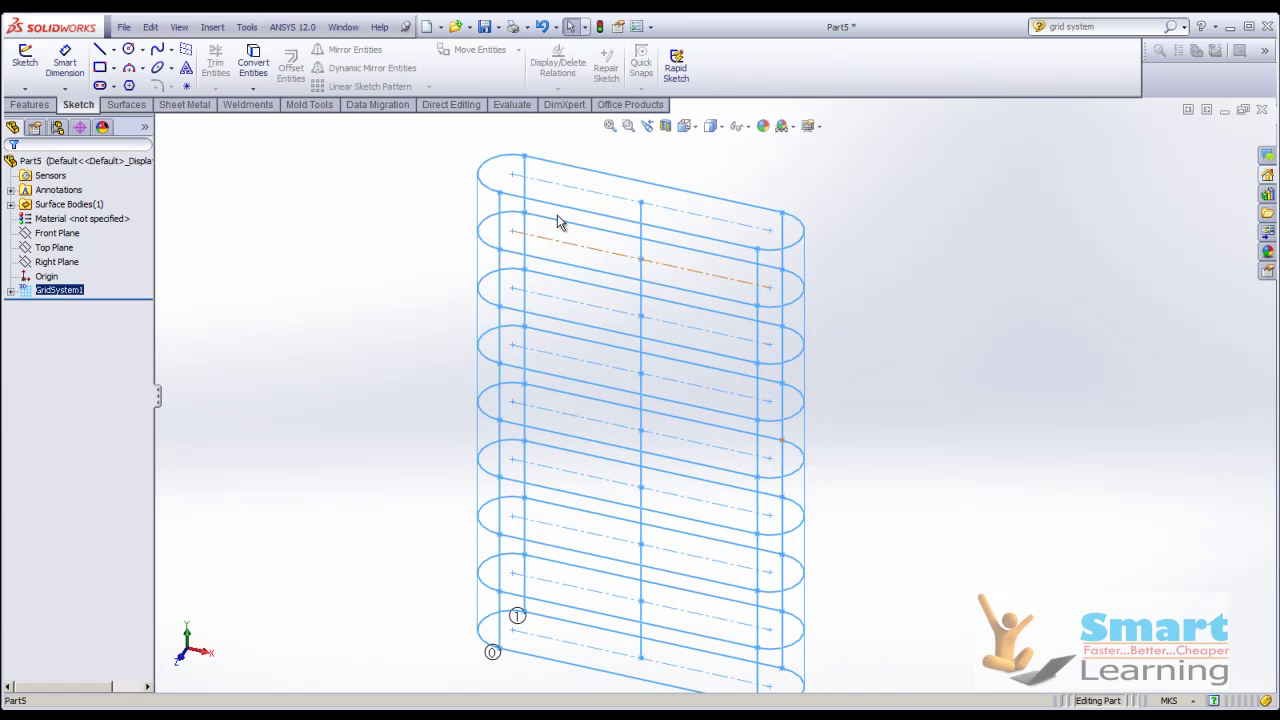
pyautogui.rightClick(56, 300)
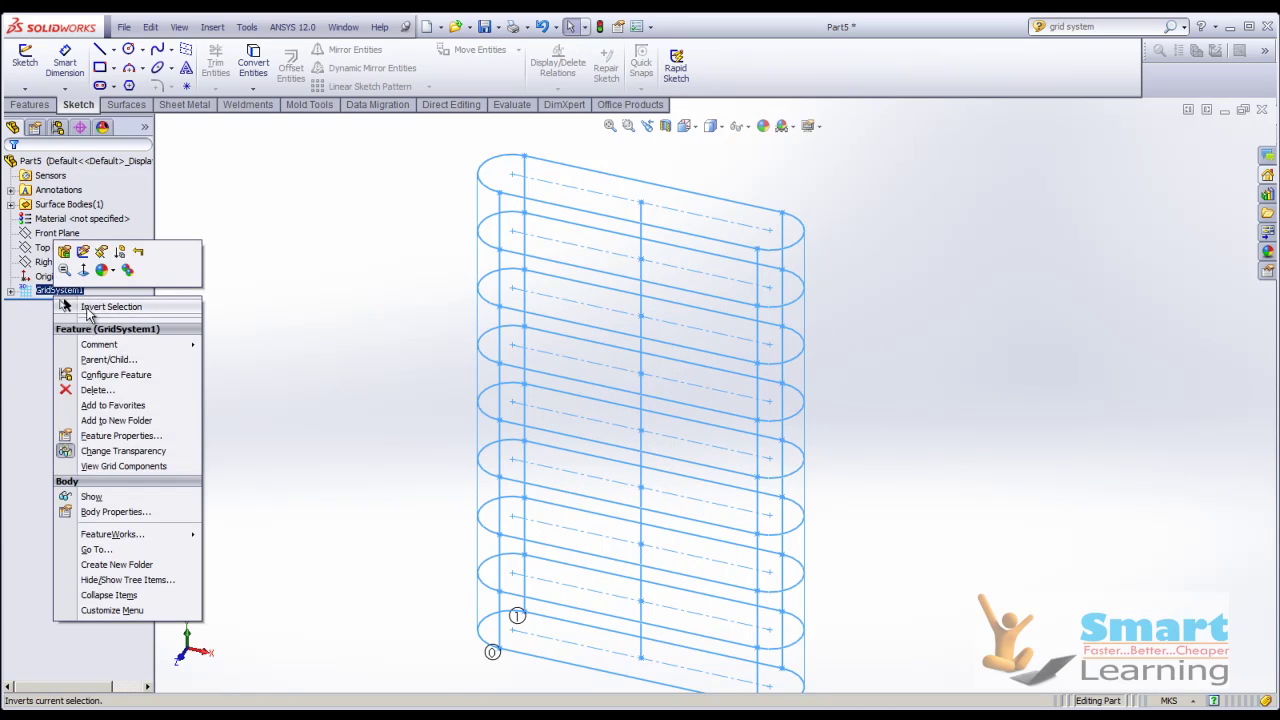
pyautogui.click(66, 252)
pyautogui.click(107, 399)
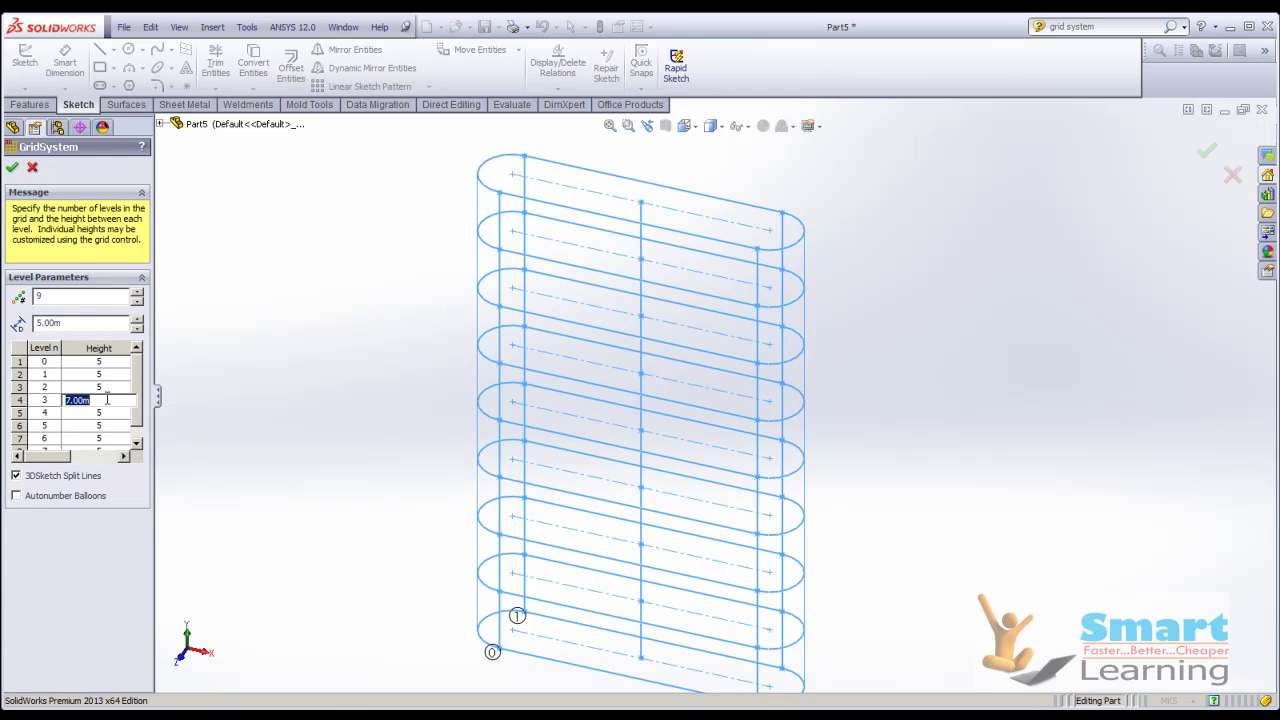
pyautogui.click(103, 361)
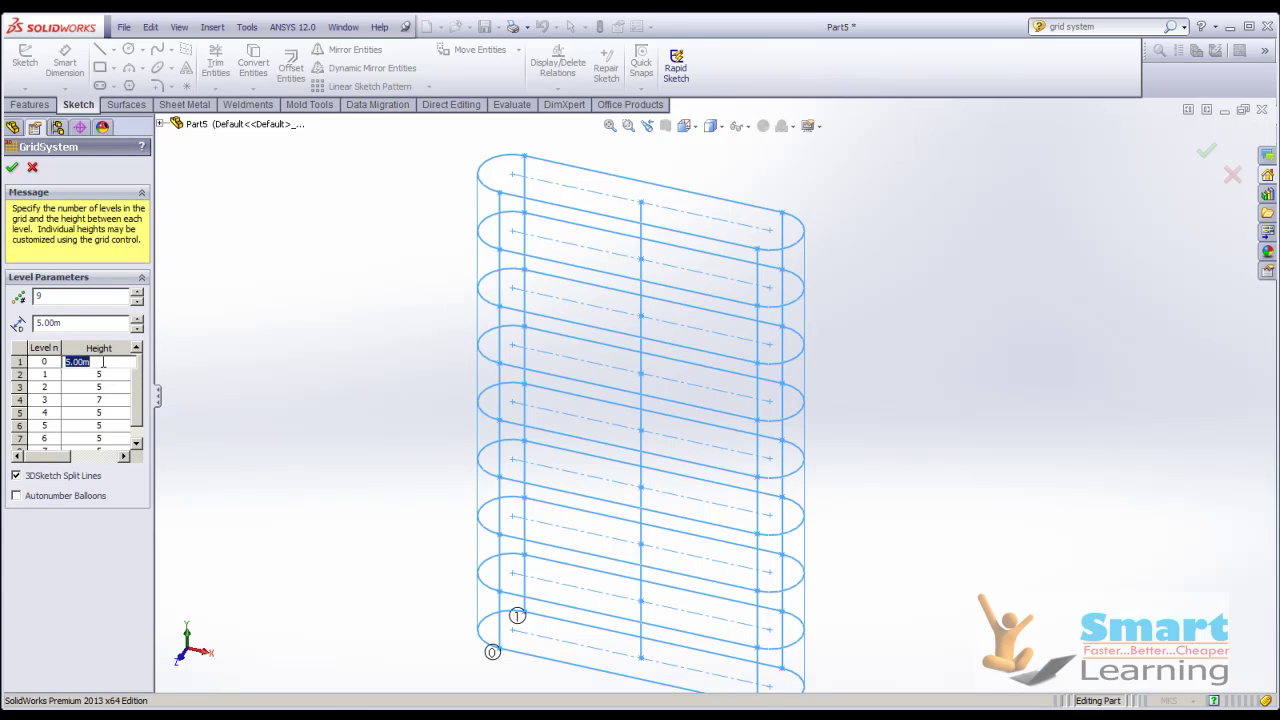
pyautogui.write('1')
pyautogui.click(104, 373)
pyautogui.write('1')
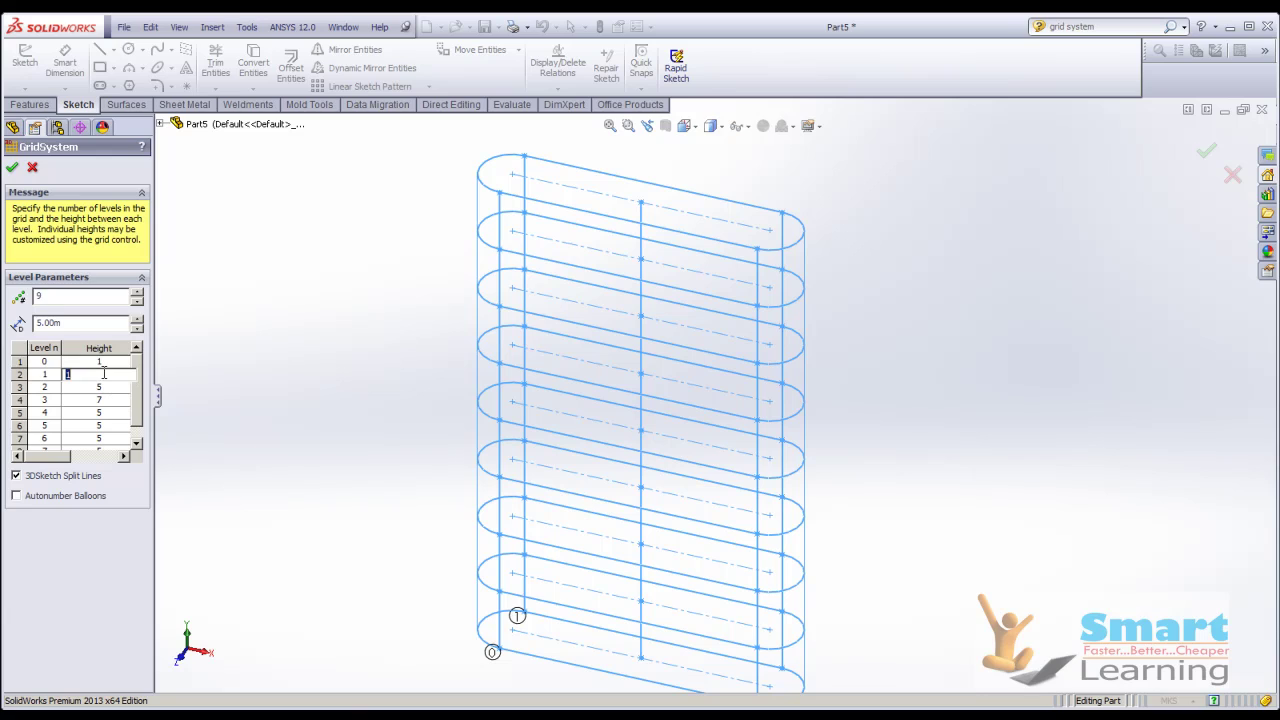
pyautogui.write('2')
pyautogui.click(104, 387)
pyautogui.write('3')
pyautogui.click(109, 400)
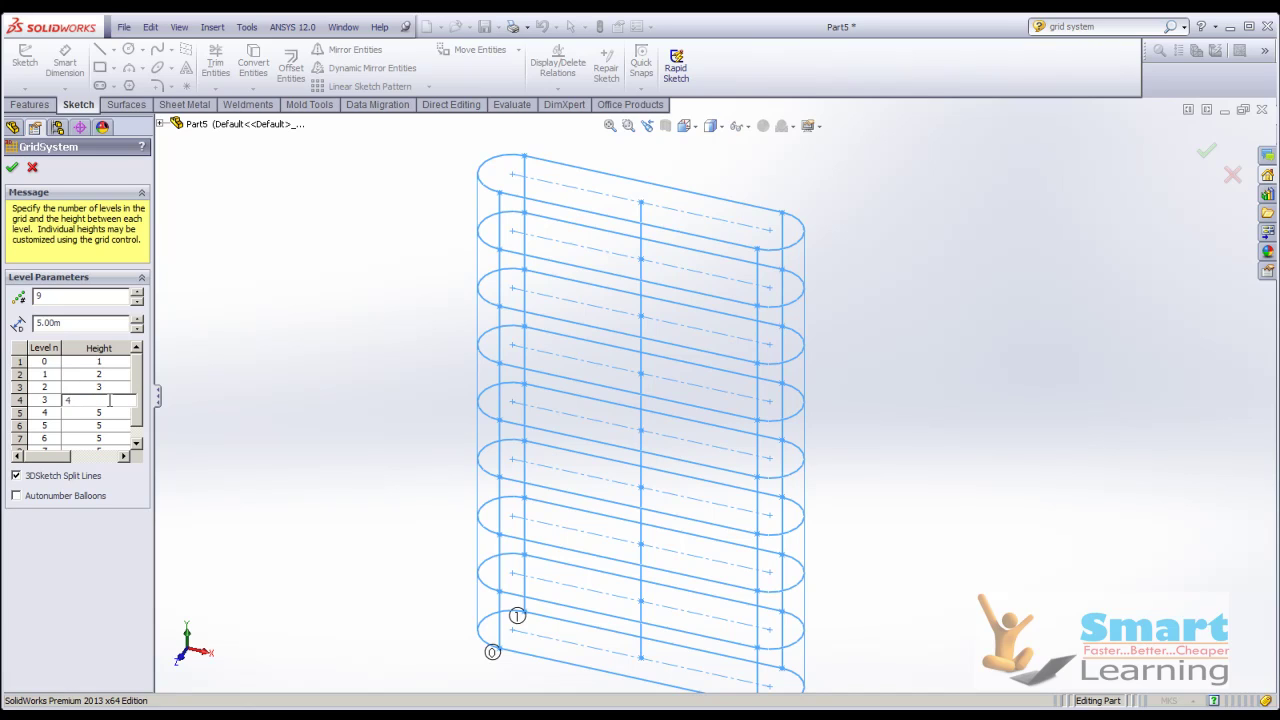
pyautogui.click(13, 170)
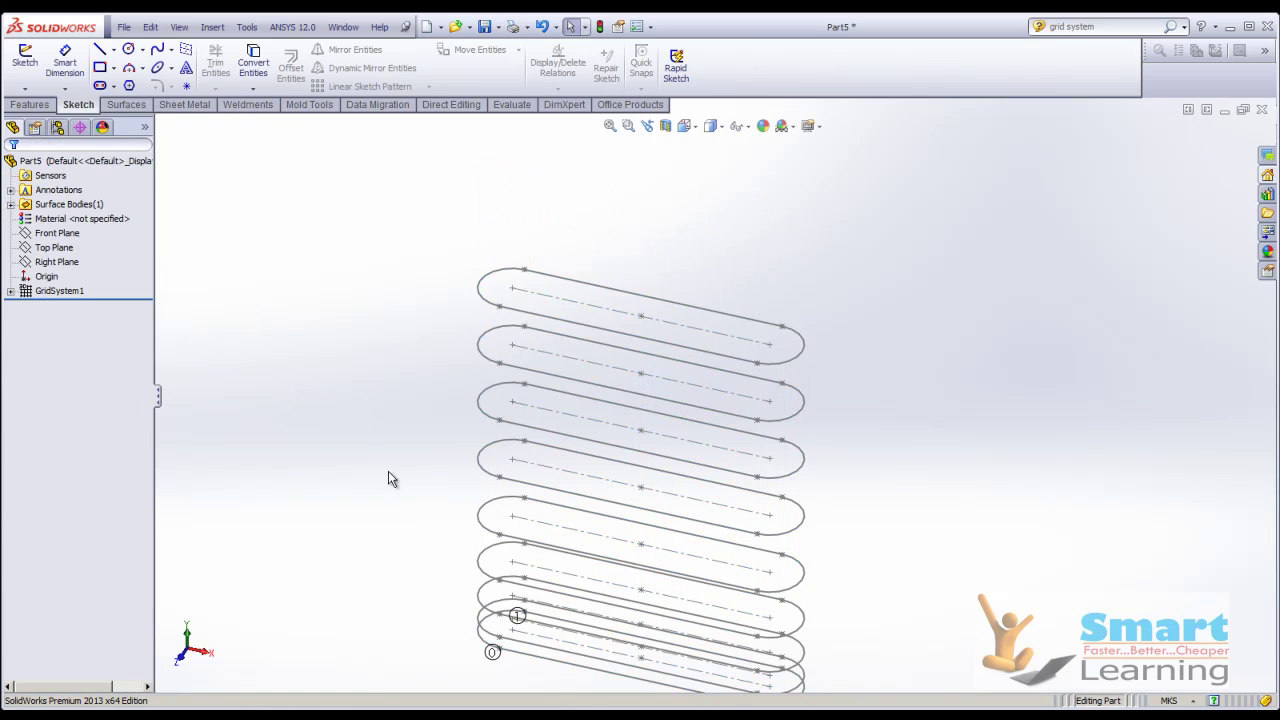
# - Inspect the spacing of the Level2, Level3 and Level4 planes within the edited grid system feature
pyautogui.moveTo(388, 476)
pyautogui.mouseDown(button='middle')
pyautogui.moveTo(397, 363)
pyautogui.moveTo(706, 526)
pyautogui.moveTo(734, 514)
pyautogui.moveTo(714, 500)
pyautogui.mouseUp(button='middle')
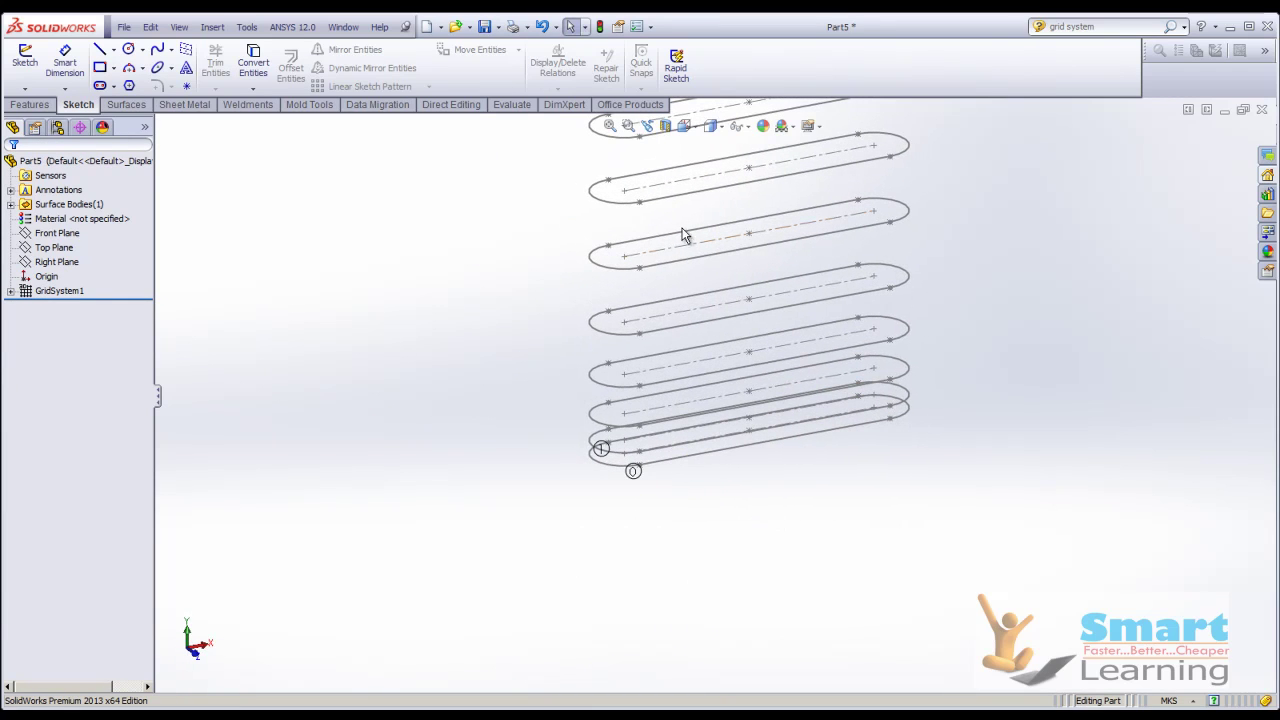
pyautogui.click(10, 291)
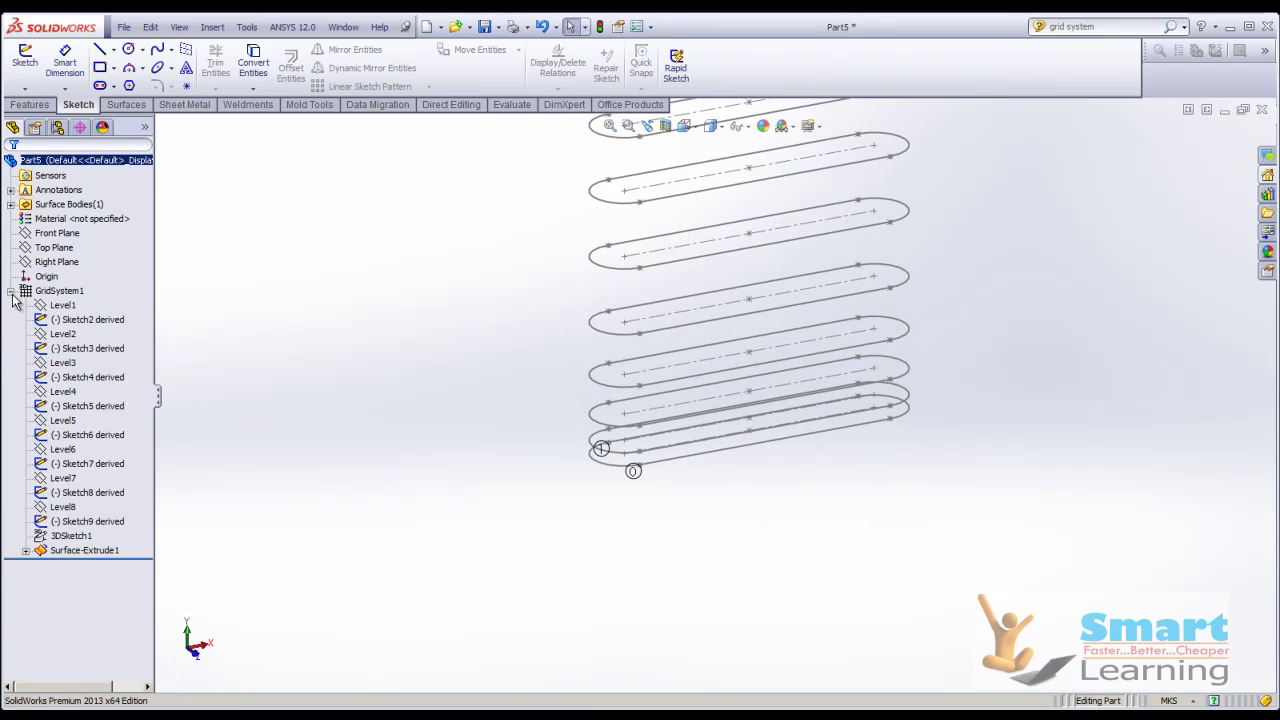
pyautogui.click(63, 333)
pyautogui.click(63, 362)
pyautogui.click(63, 391)
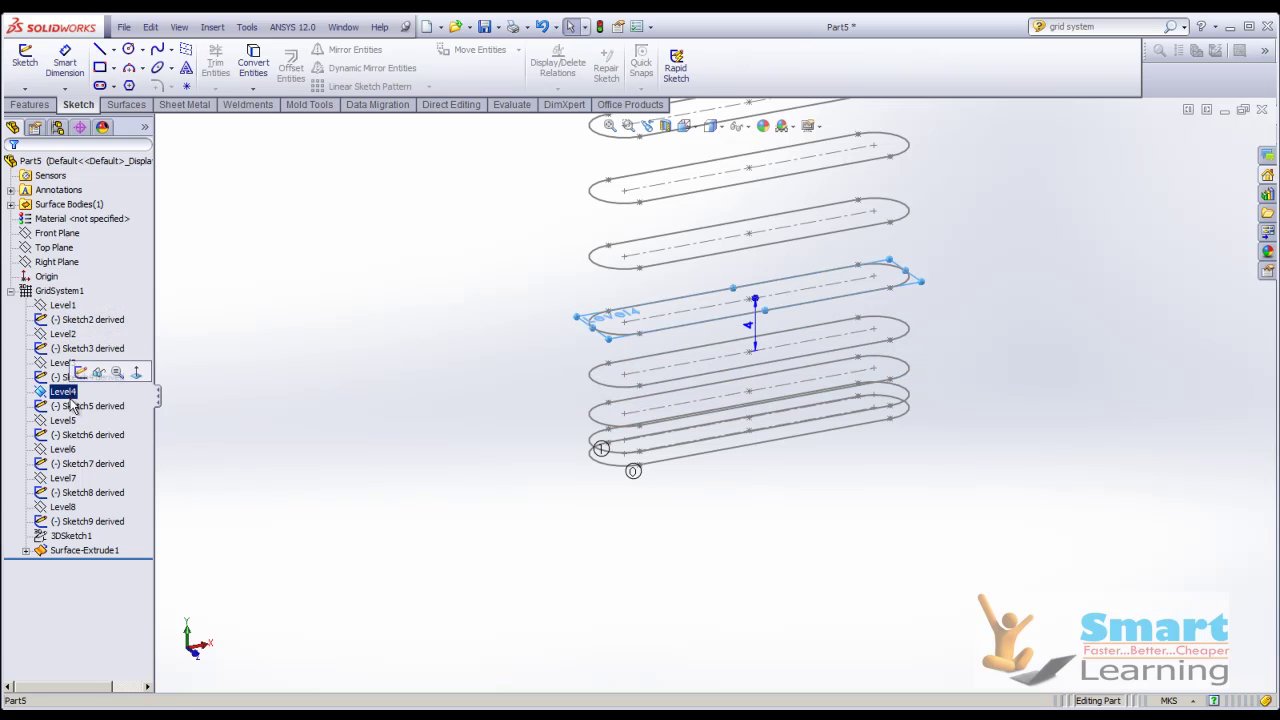
pyautogui.moveTo(614, 443); pyautogui.dragTo(657, 420, button='middle')
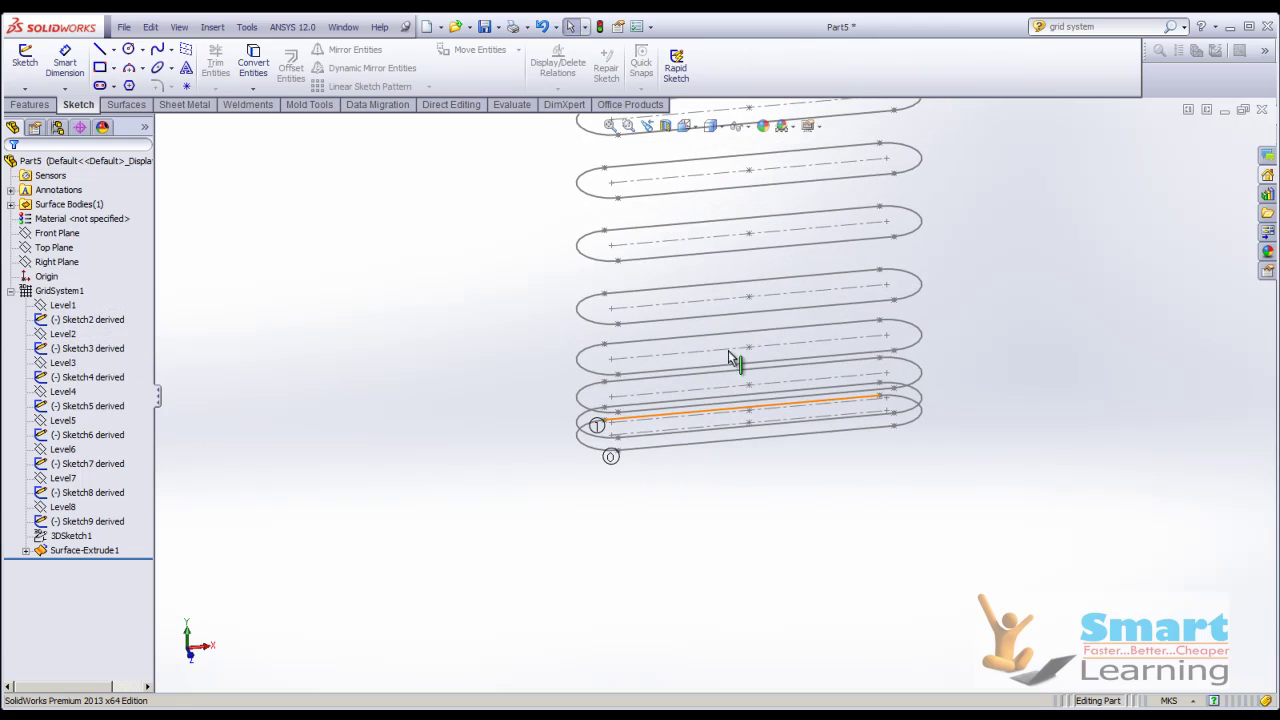
pyautogui.scroll(3, 737, 363)
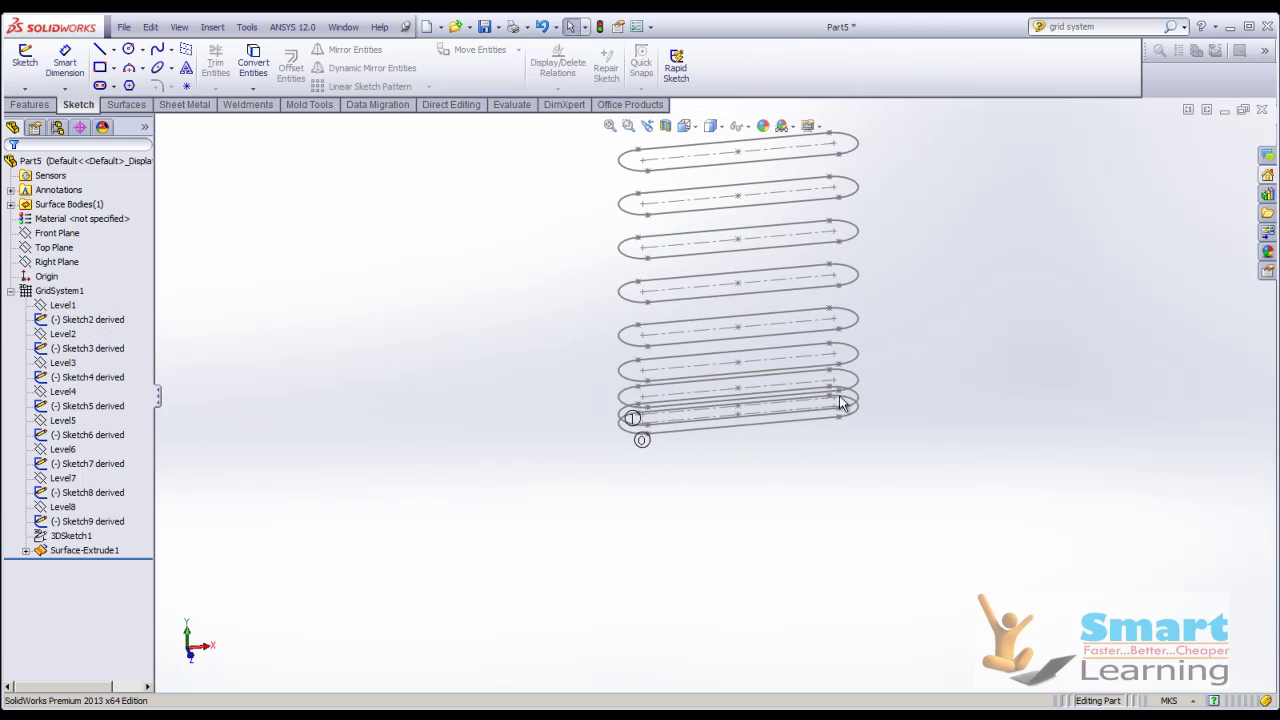
# - Close the grid system part without saving and switch to the c10_sw_2013_ppt slide show in PowerPoint
pyautogui.click(1262, 109)
pyautogui.click(575, 377)
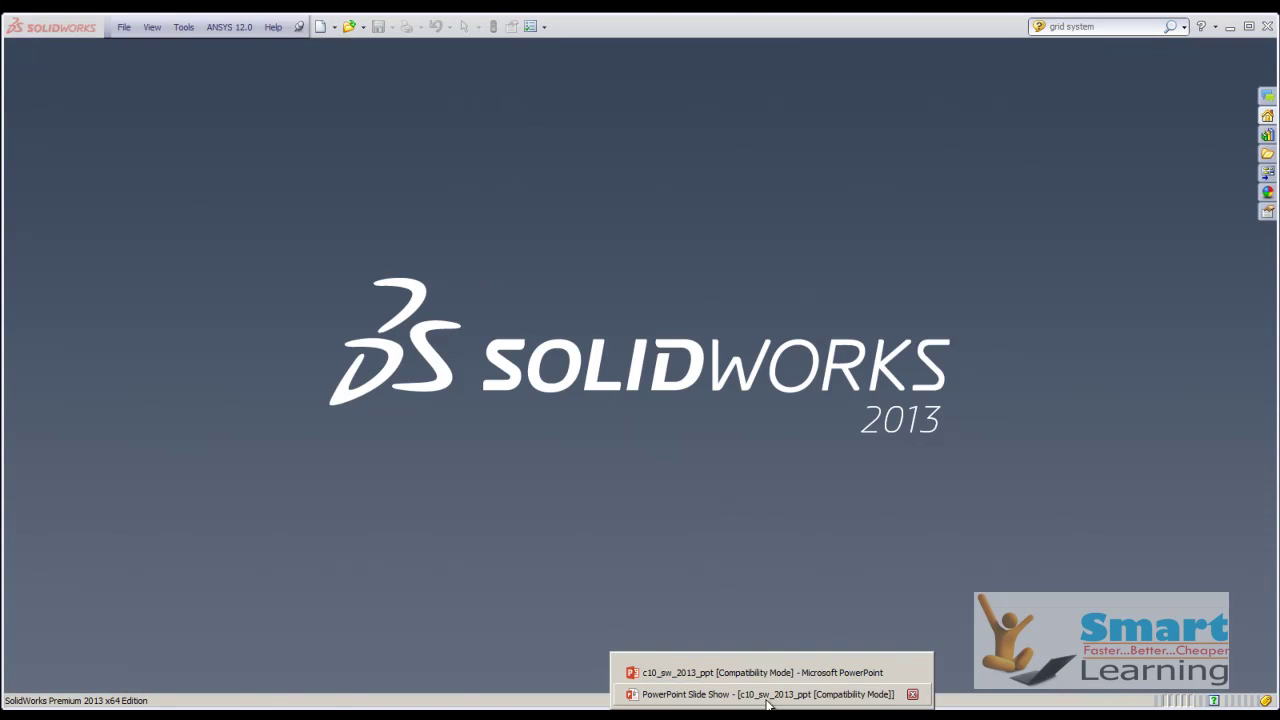
pyautogui.click(765, 695)
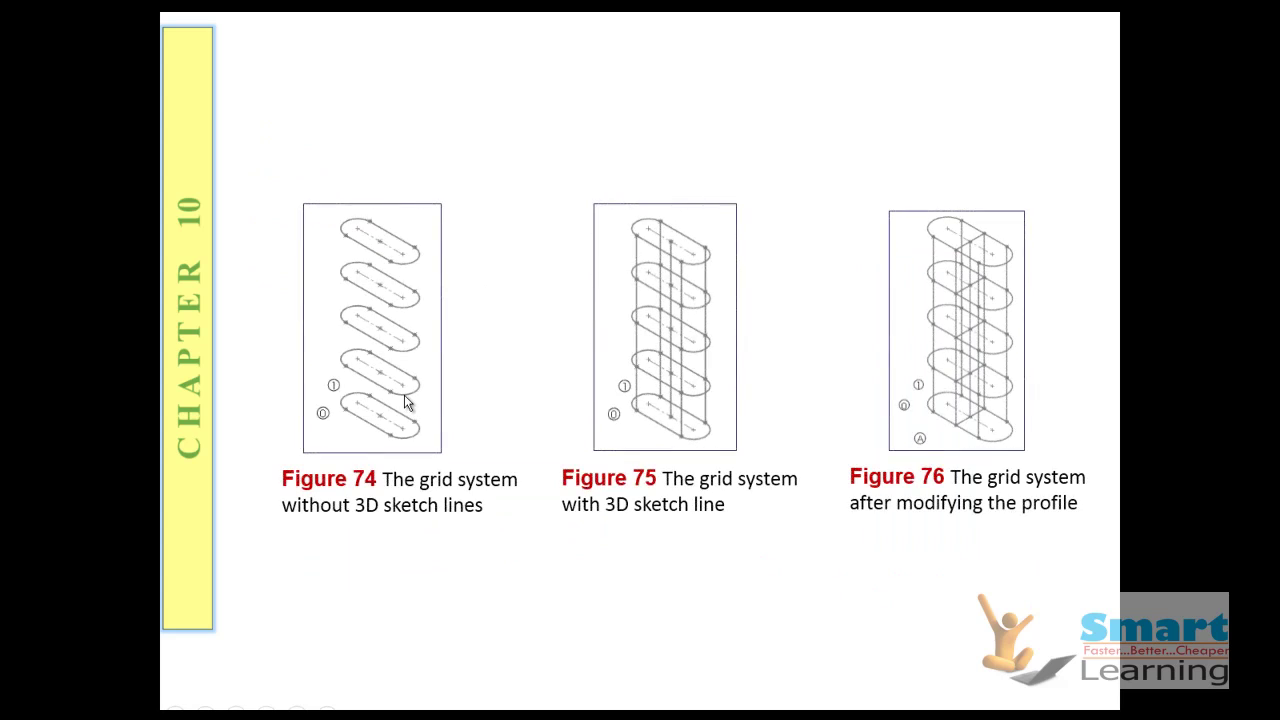
pyautogui.scroll(2, 405, 395)
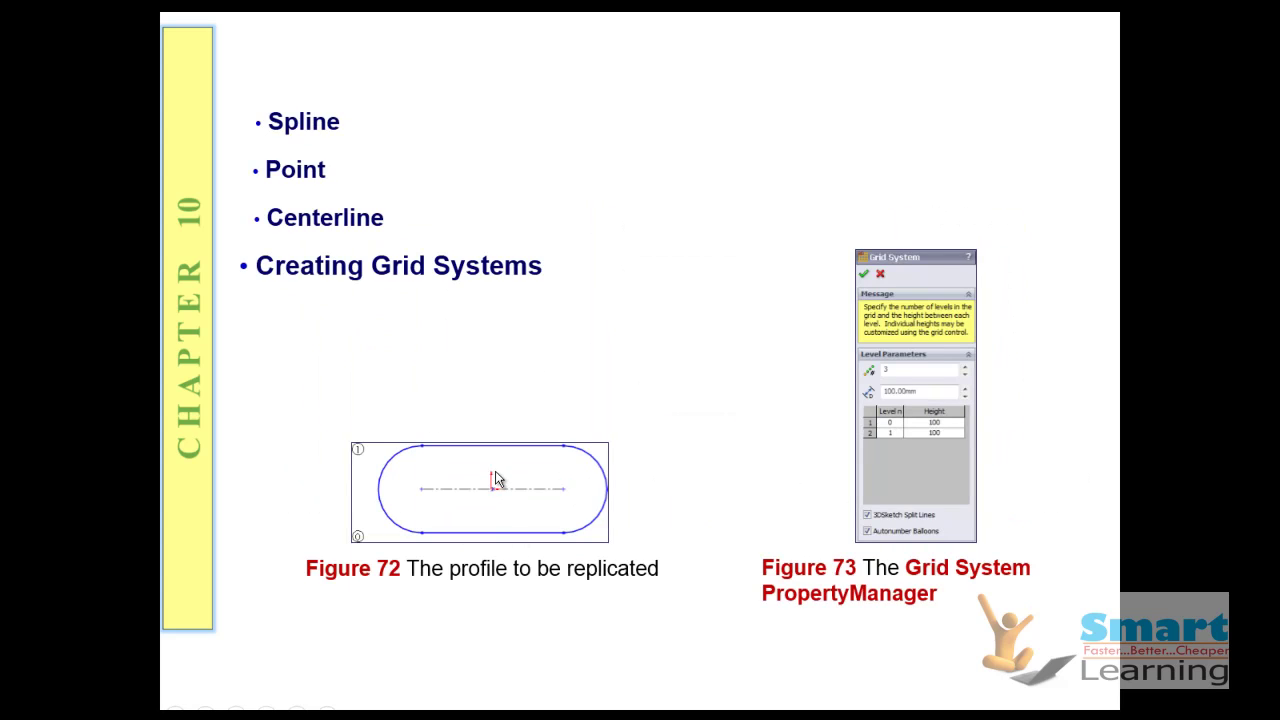
pyautogui.scroll(-1, 461, 374)
pyautogui.scroll(1, 461, 374)
pyautogui.scroll(-1, 671, 428)
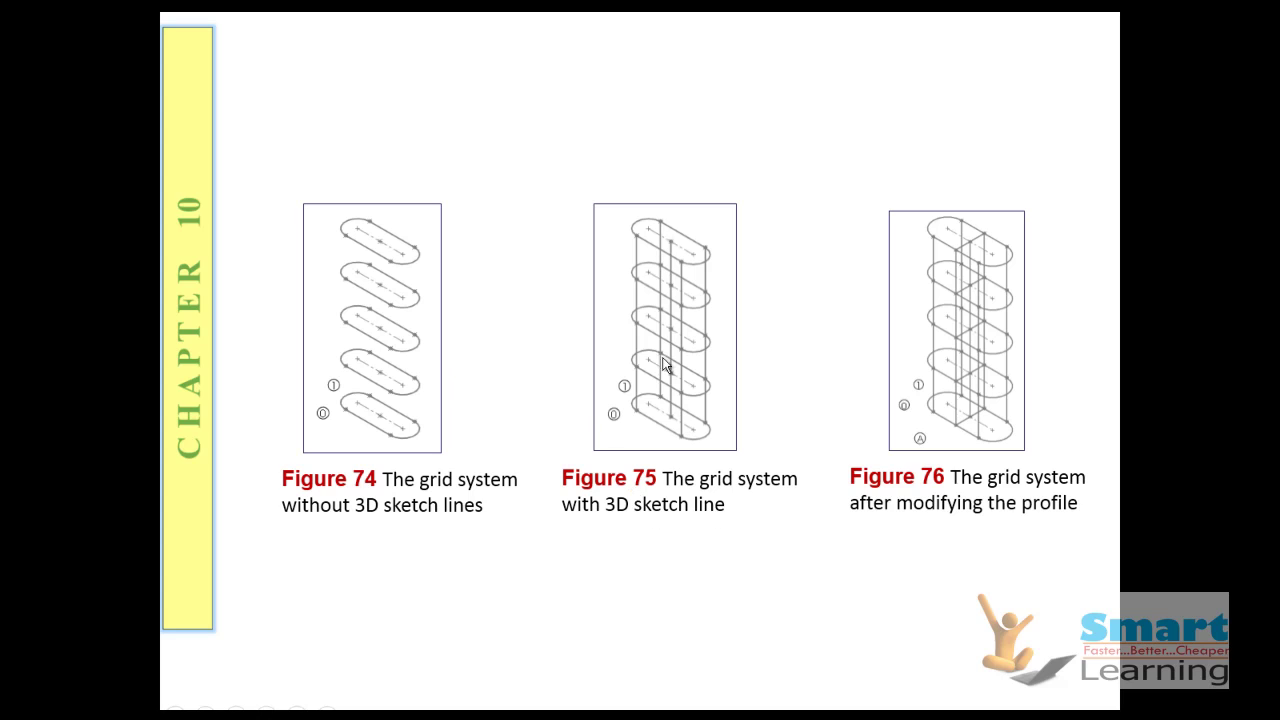
pyautogui.click(491, 382)
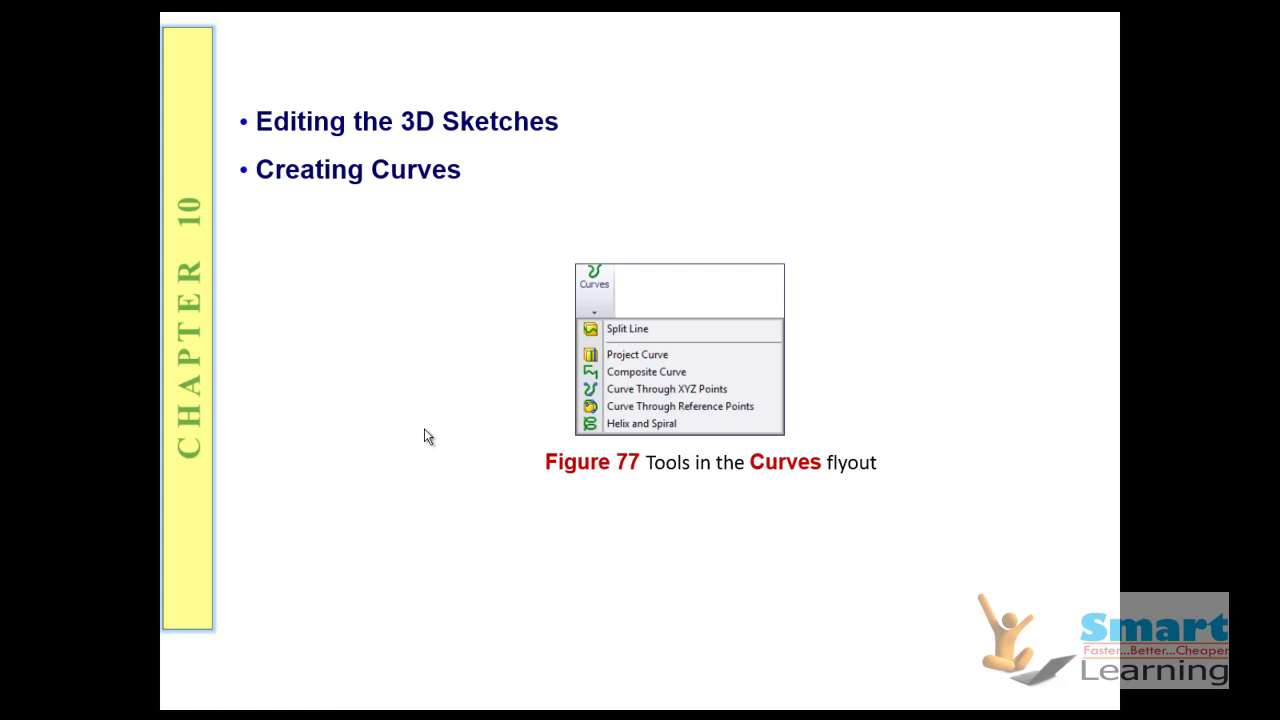
pyautogui.click(492, 518)
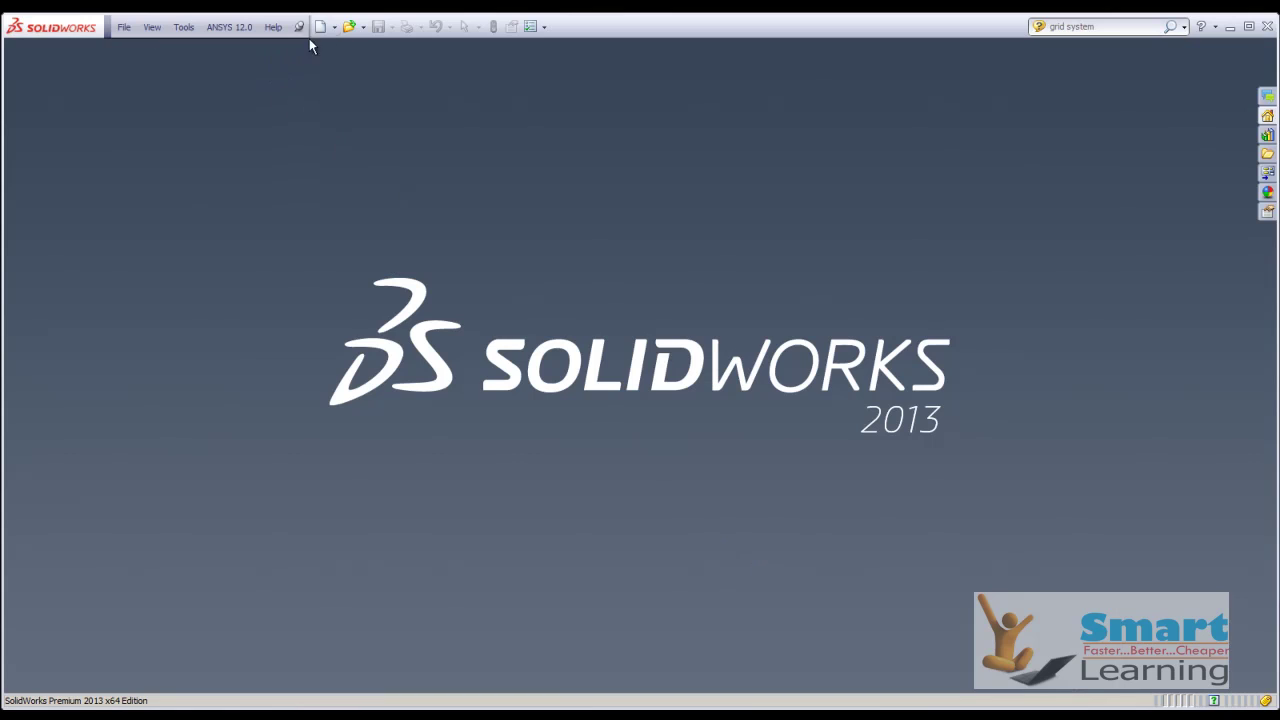
# - Open the part file "Figure 10-81 to 10-83" from the c10_sw2013_prt folder in SolidWorks
pyautogui.click(348, 26)
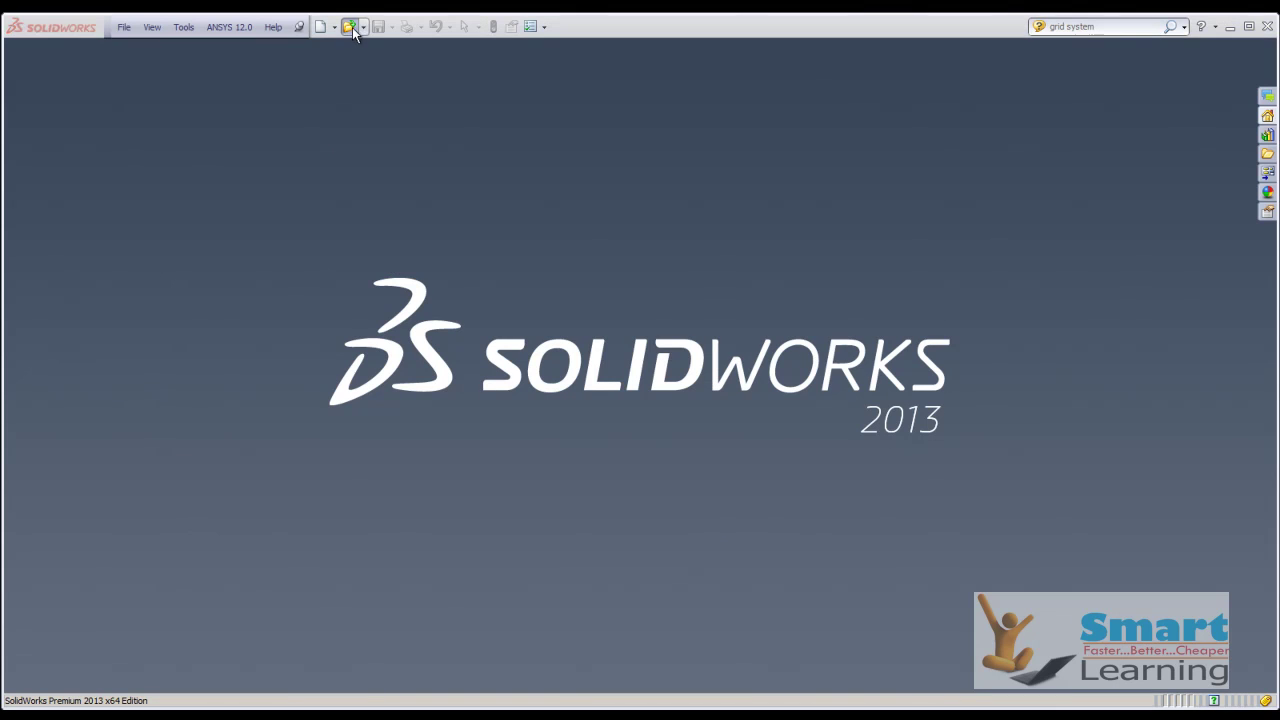
pyautogui.click(1007, 432)
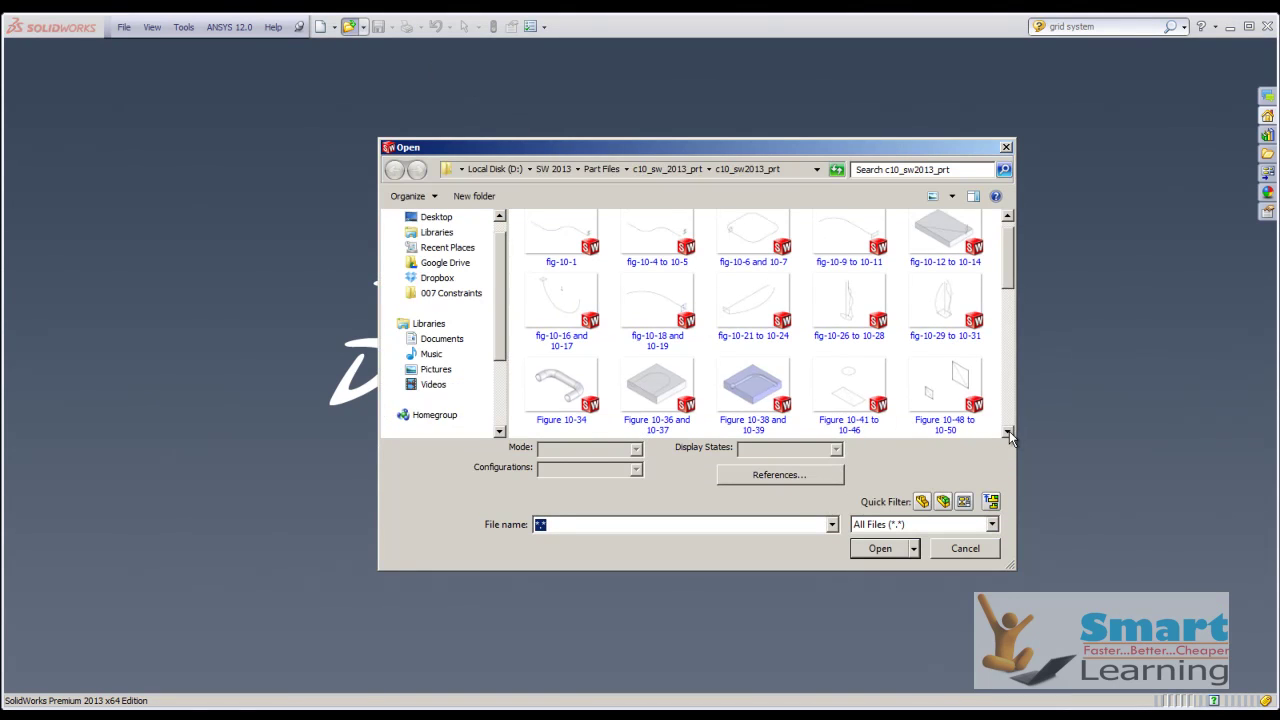
pyautogui.click(1007, 432)
pyautogui.click(1007, 432)
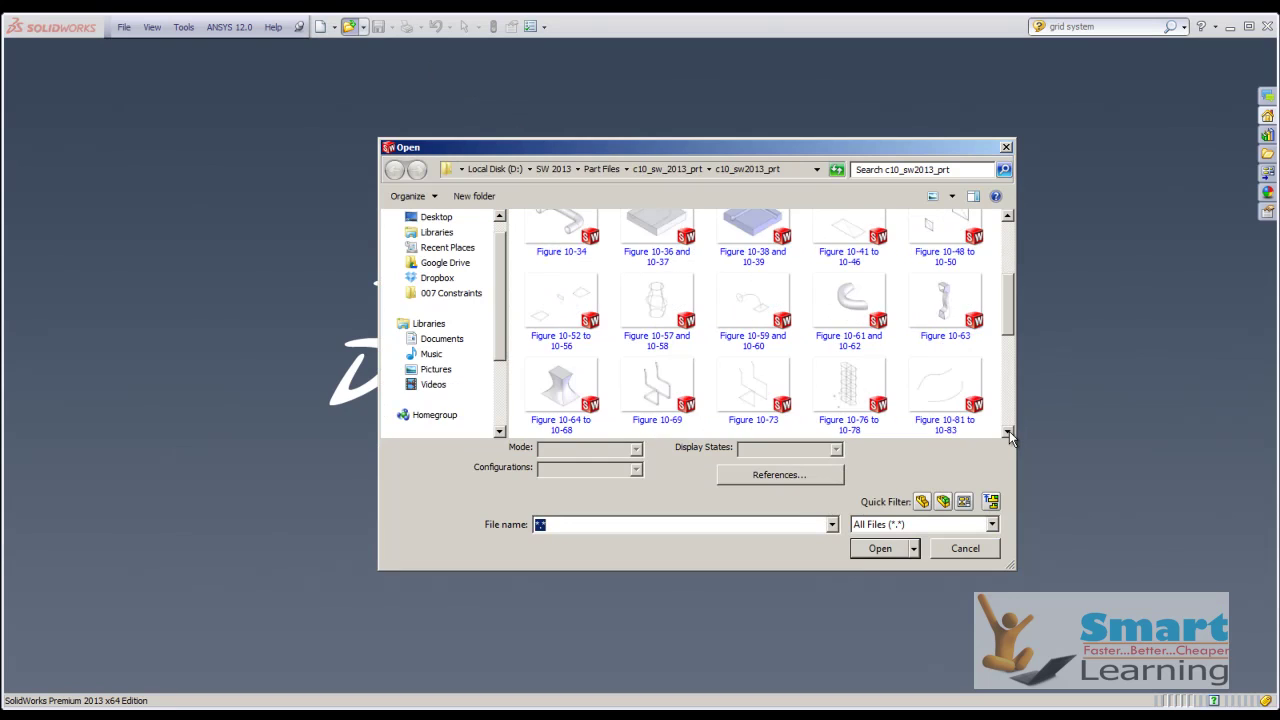
pyautogui.click(1007, 432)
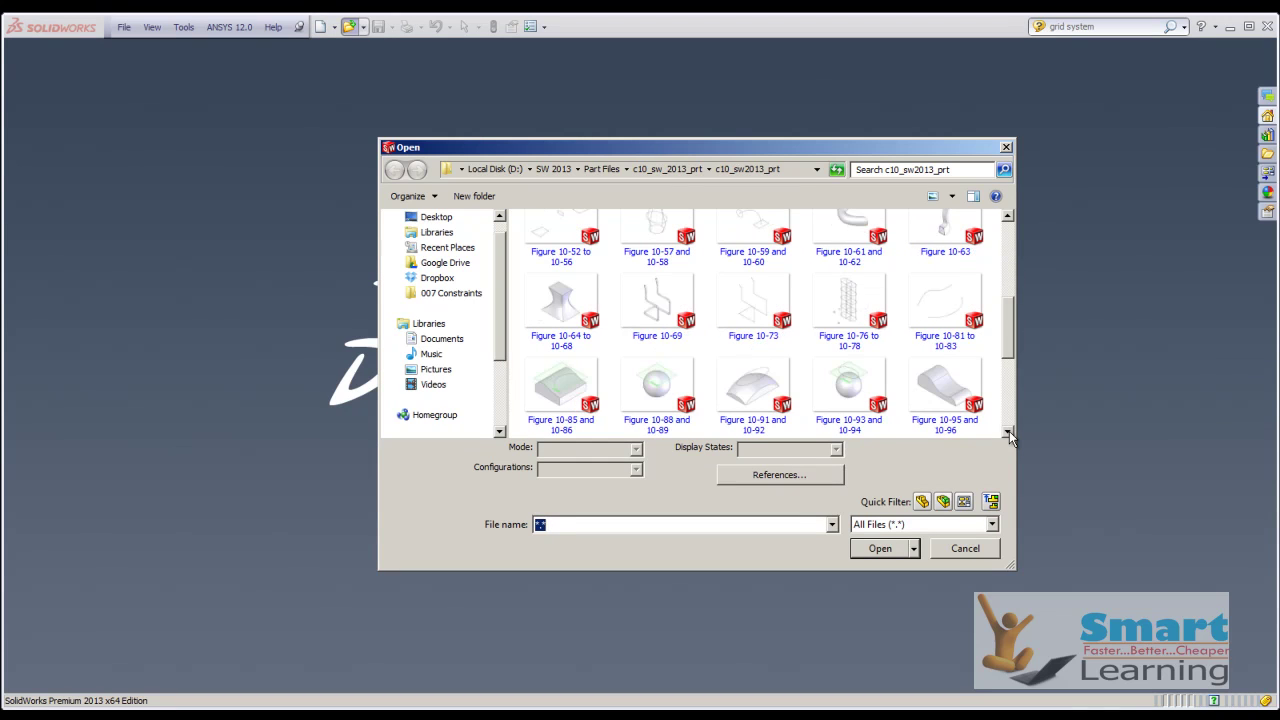
pyautogui.doubleClick(932, 298)
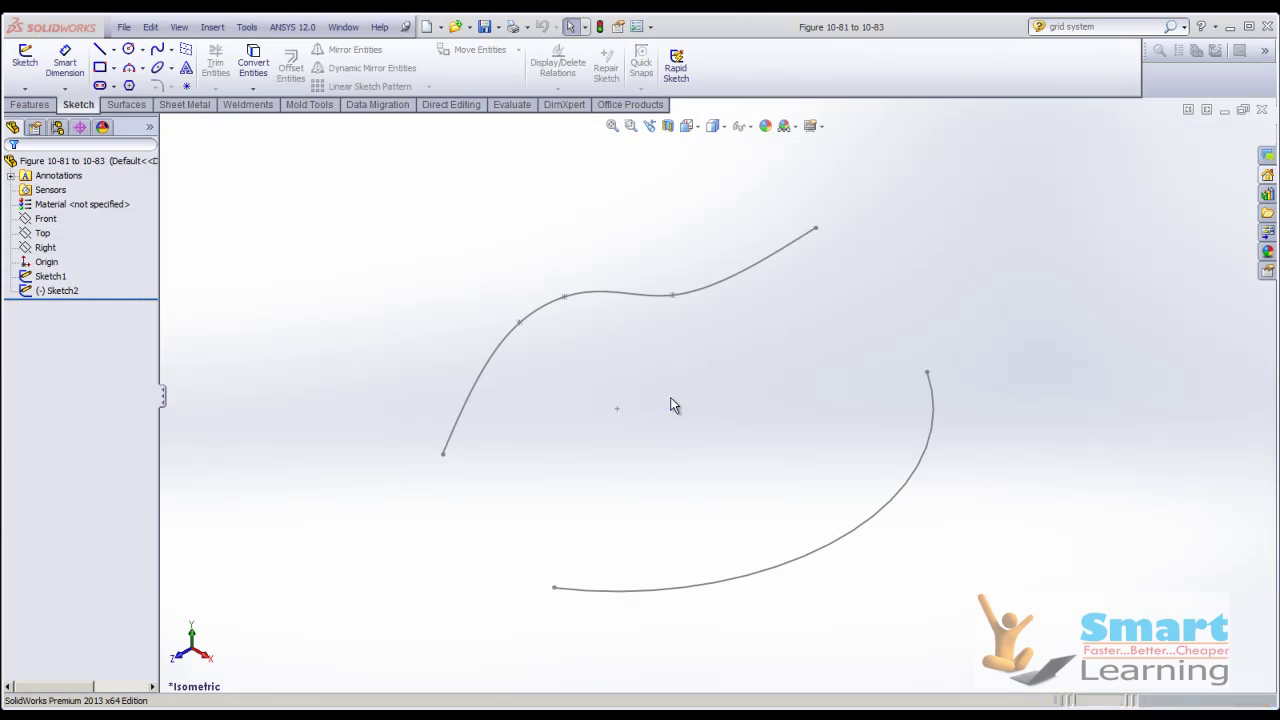
# - Create a projected curve of type Sketch on sketch from the spline sketch and the arc sketch
pyautogui.moveTo(674, 403)
pyautogui.mouseDown(button='middle')
pyautogui.moveTo(694, 354)
pyautogui.moveTo(678, 347)
pyautogui.moveTo(683, 383)
pyautogui.moveTo(661, 372)
pyautogui.mouseUp(button='middle')
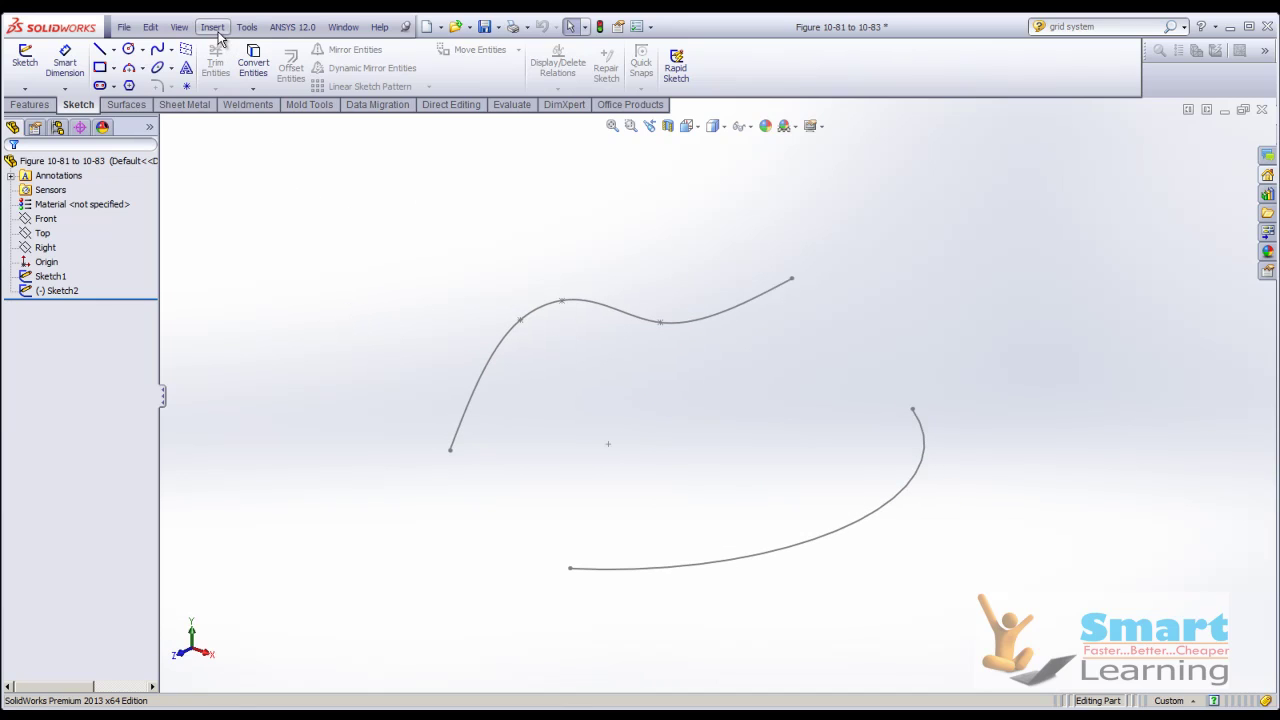
pyautogui.moveTo(603, 414); pyautogui.dragTo(597, 351, button='middle')
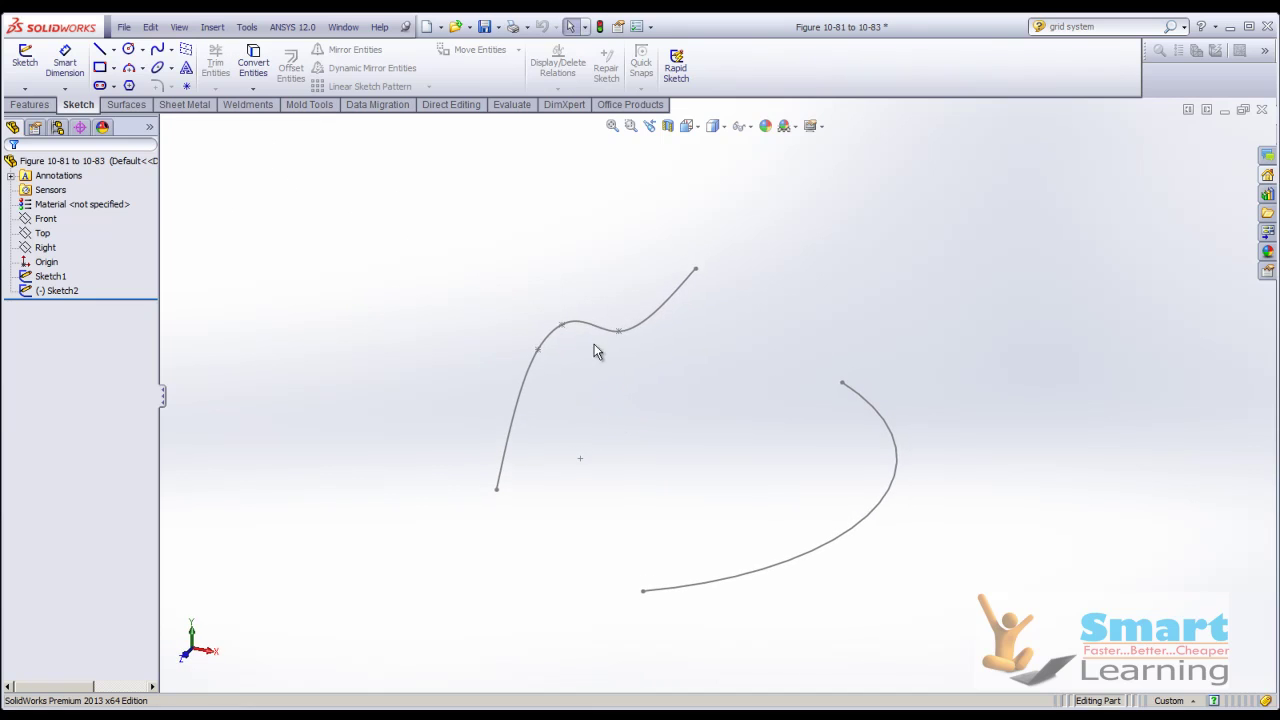
pyautogui.click(211, 27)
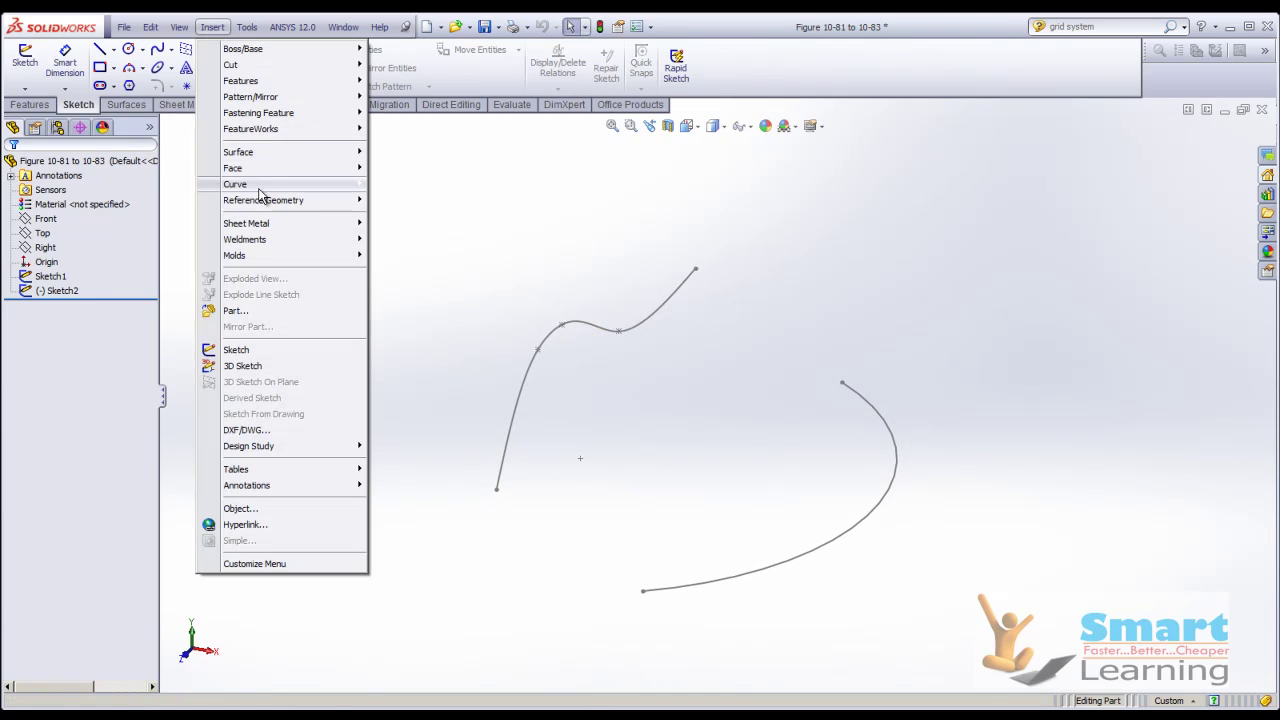
pyautogui.moveTo(265, 188)
pyautogui.click(420, 212)
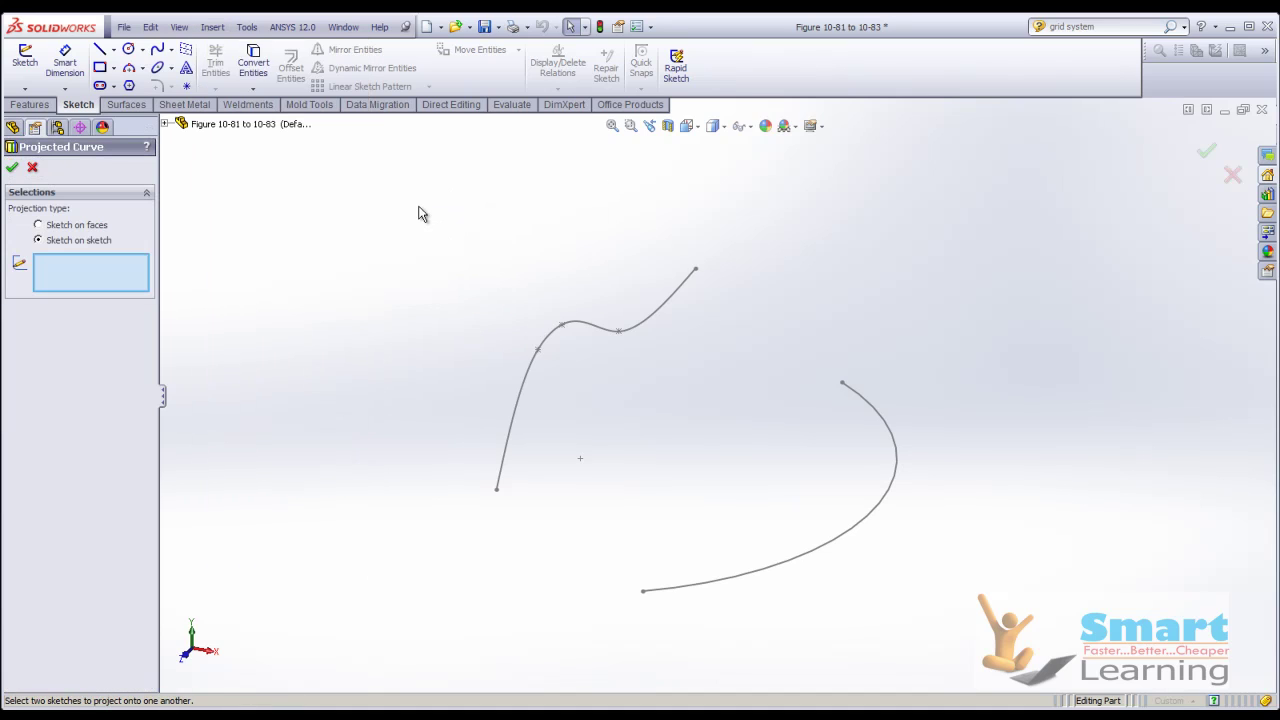
pyautogui.click(70, 241)
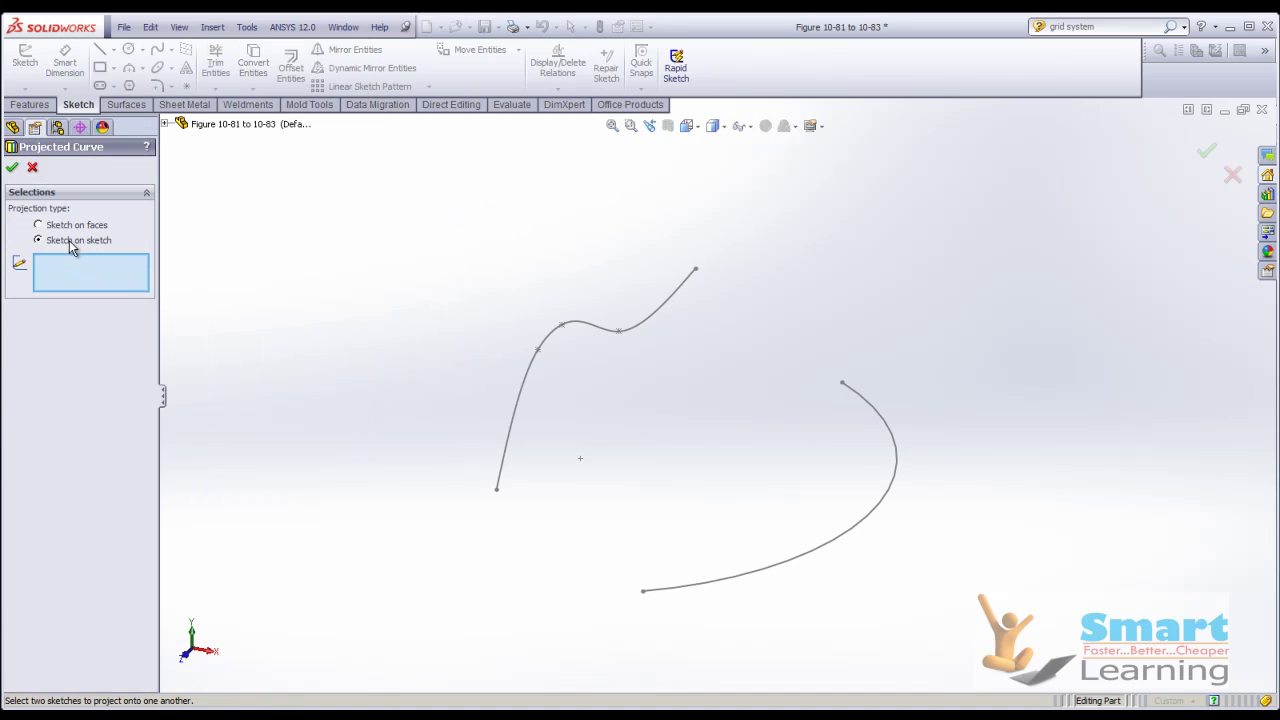
pyautogui.click(501, 484)
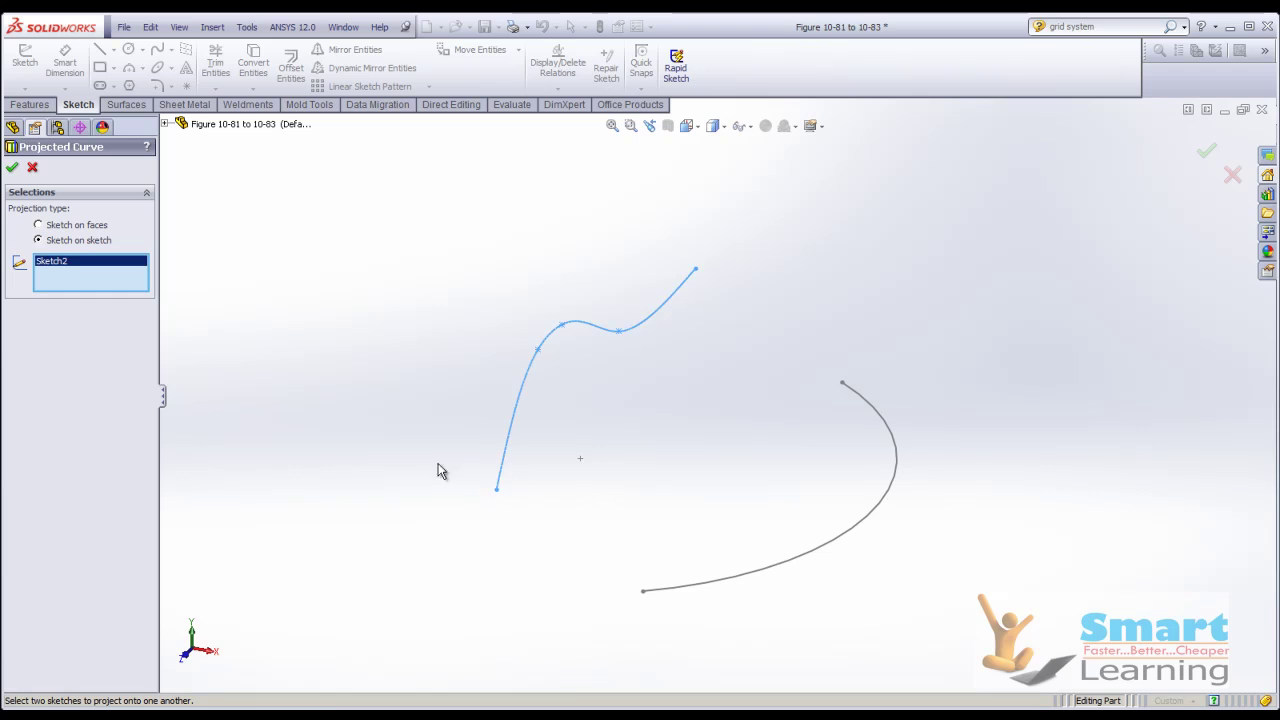
pyautogui.click(677, 588)
pyautogui.moveTo(729, 594)
pyautogui.mouseDown(button='middle')
pyautogui.moveTo(794, 514)
pyautogui.moveTo(849, 528)
pyautogui.moveTo(851, 591)
pyautogui.moveTo(786, 514)
pyautogui.moveTo(766, 370)
pyautogui.moveTo(803, 463)
pyautogui.moveTo(849, 509)
pyautogui.moveTo(886, 608)
pyautogui.moveTo(914, 591)
pyautogui.moveTo(929, 651)
pyautogui.moveTo(560, 480)
pyautogui.mouseUp(button='middle')
pyautogui.click(12, 167)
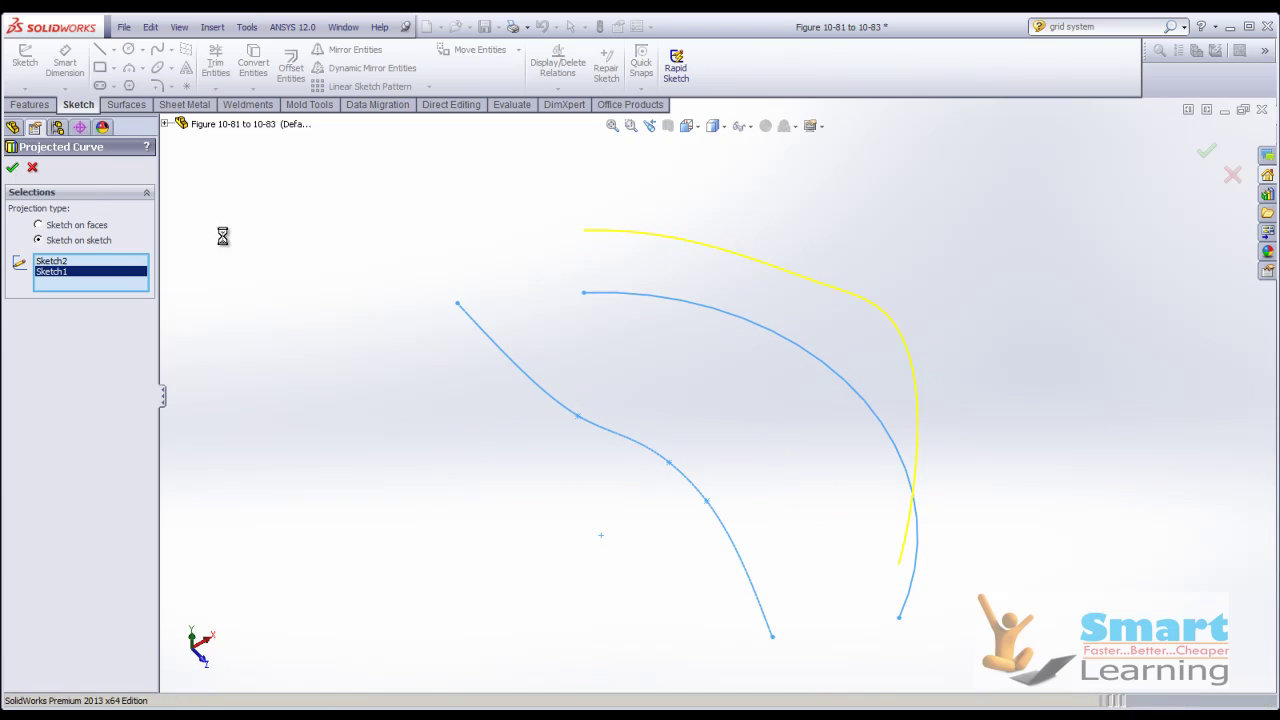
pyautogui.moveTo(1034, 429)
pyautogui.mouseDown(button='middle')
pyautogui.moveTo(953, 331)
pyautogui.moveTo(943, 374)
pyautogui.mouseUp(button='middle')
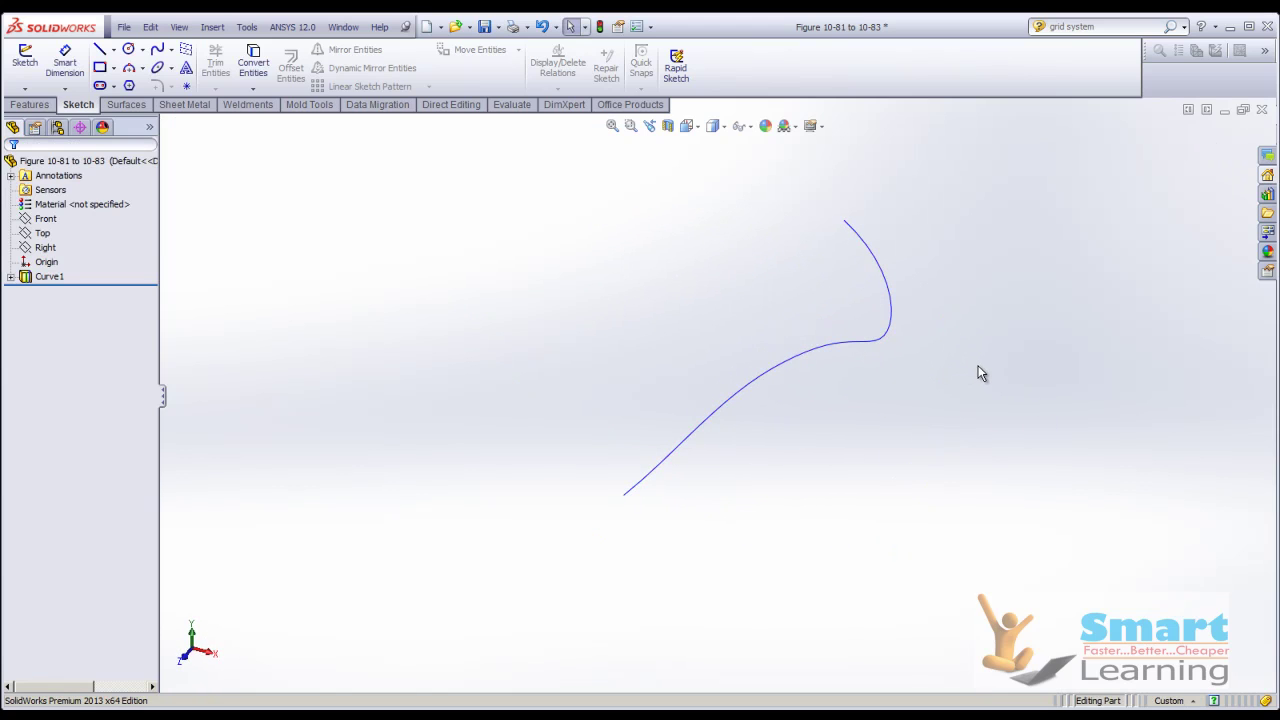
pyautogui.moveTo(880, 409); pyautogui.dragTo(925, 210, button='middle')
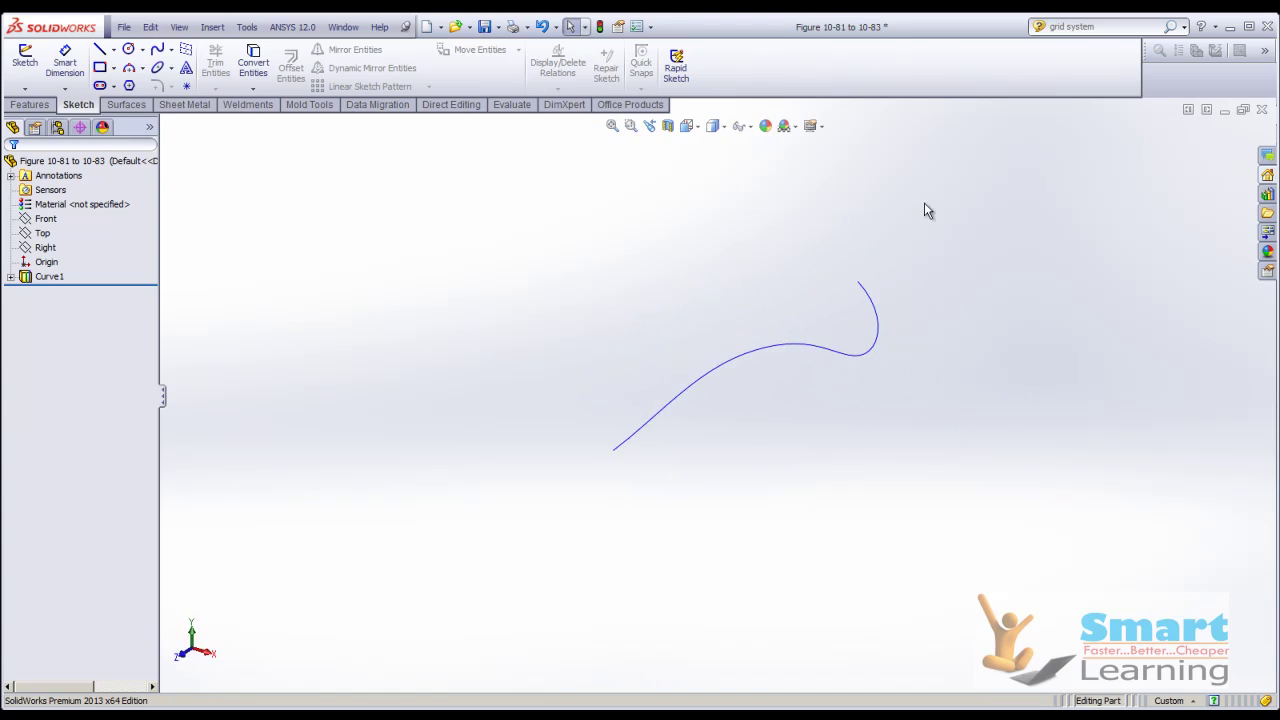
# - Close the projected curve part without saving its changes and return to the PowerPoint slide show
pyautogui.click(1261, 109)
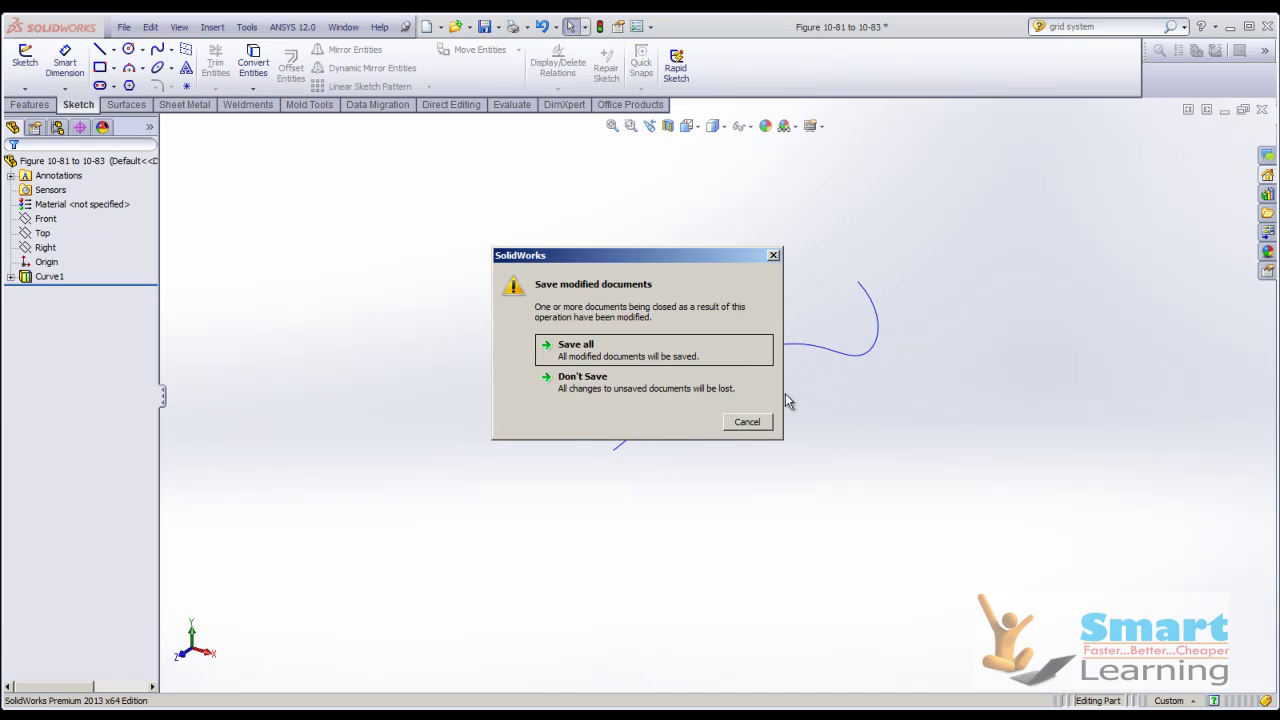
pyautogui.click(640, 382)
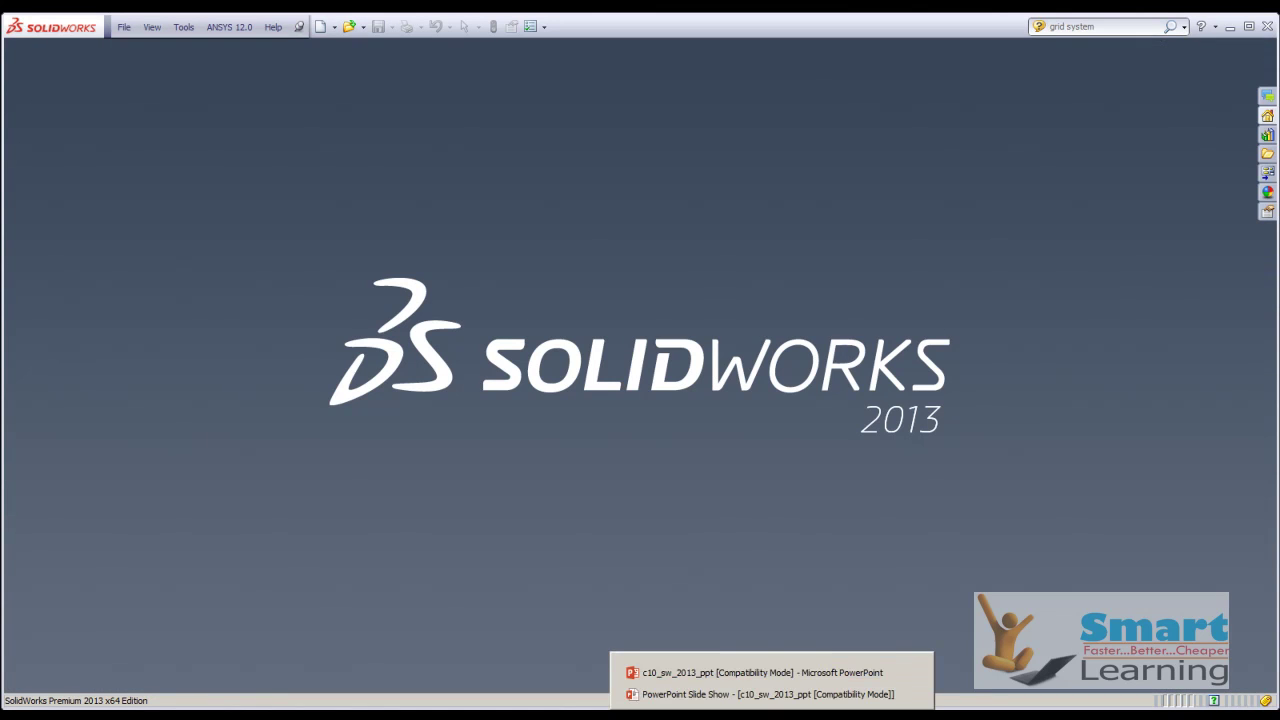
pyautogui.click(757, 694)
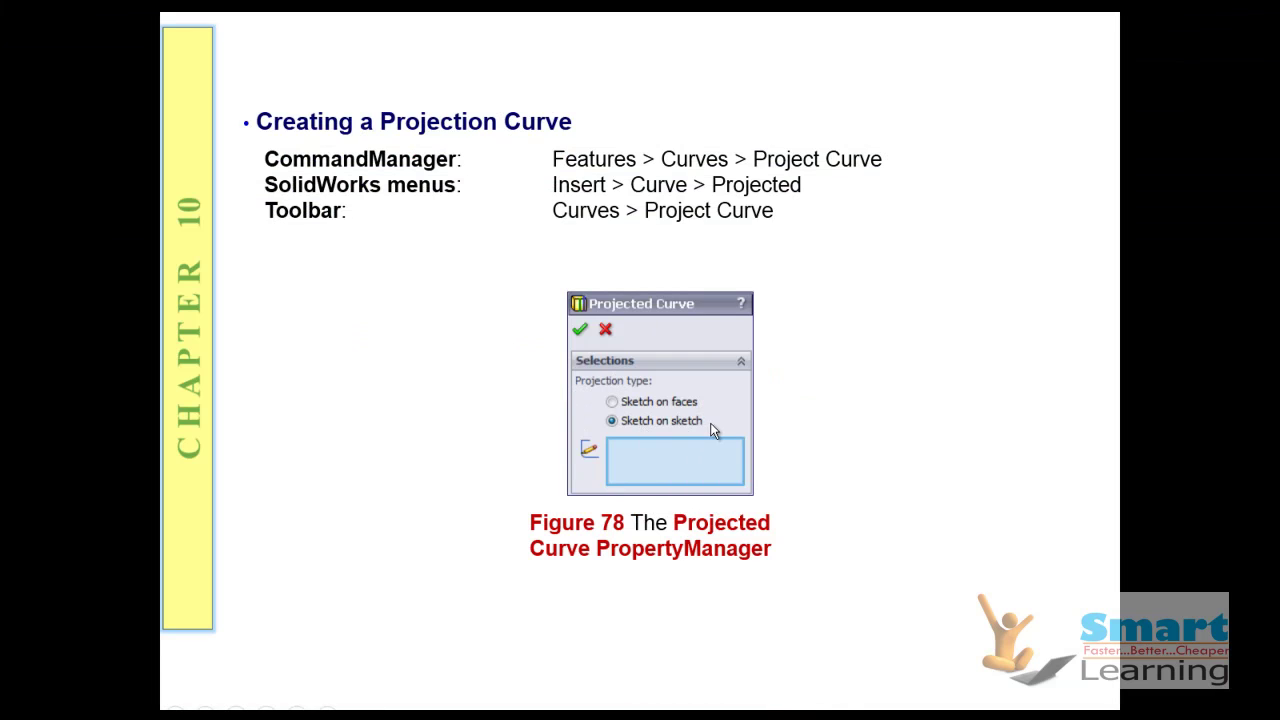
# - Advance the projection curve slides, switch to SolidWorks and open the part file "Figure 10-85 and 10-86" from the c10_sw2013_prt folder
pyautogui.click(620, 248)
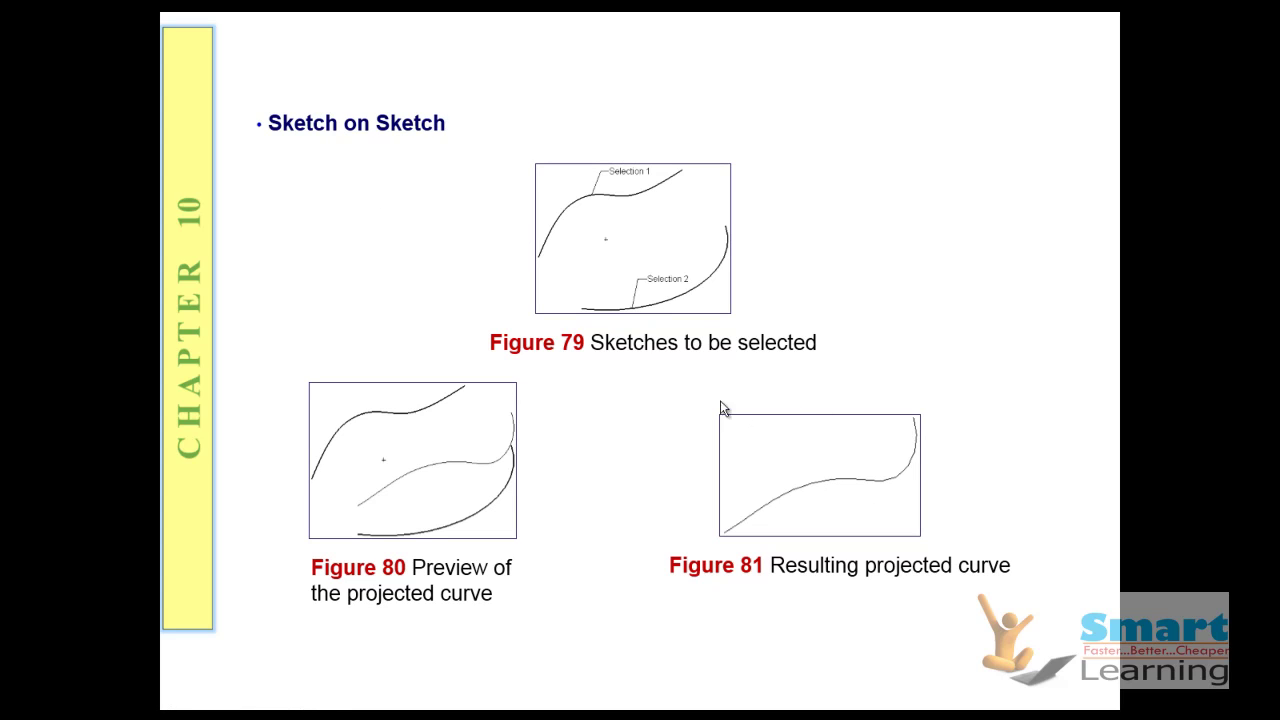
pyautogui.click(838, 334)
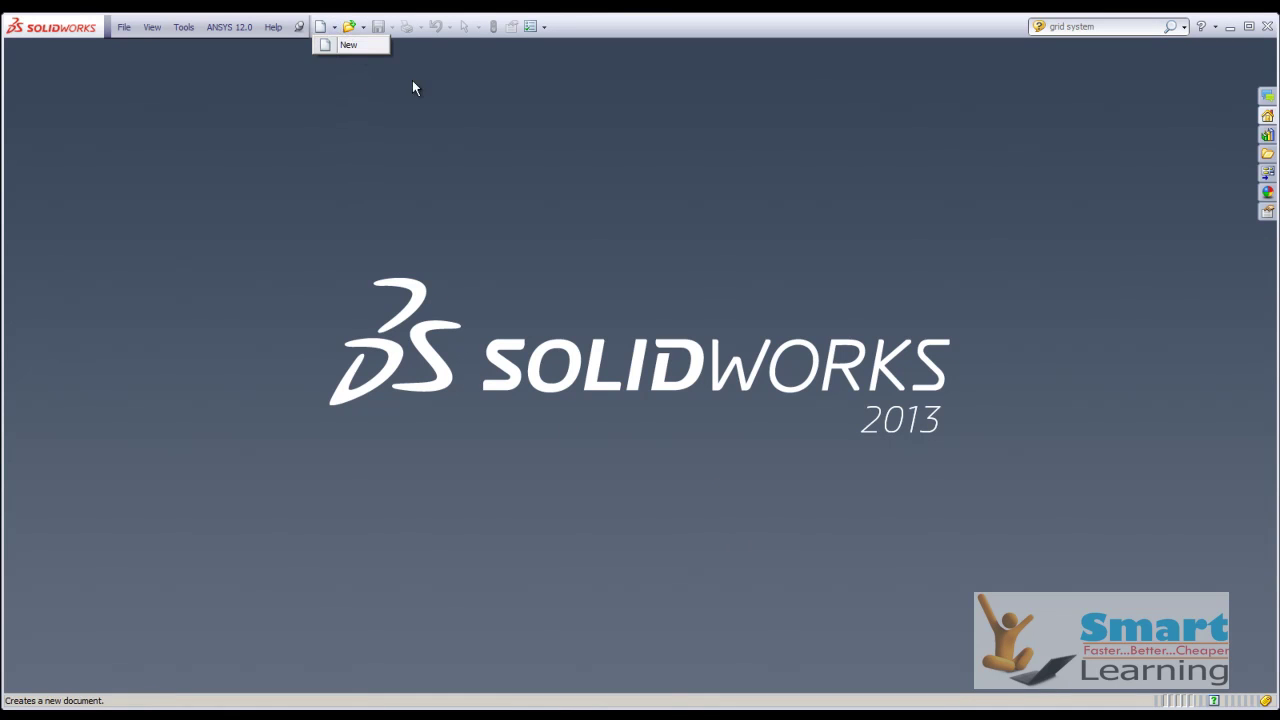
pyautogui.click(350, 27)
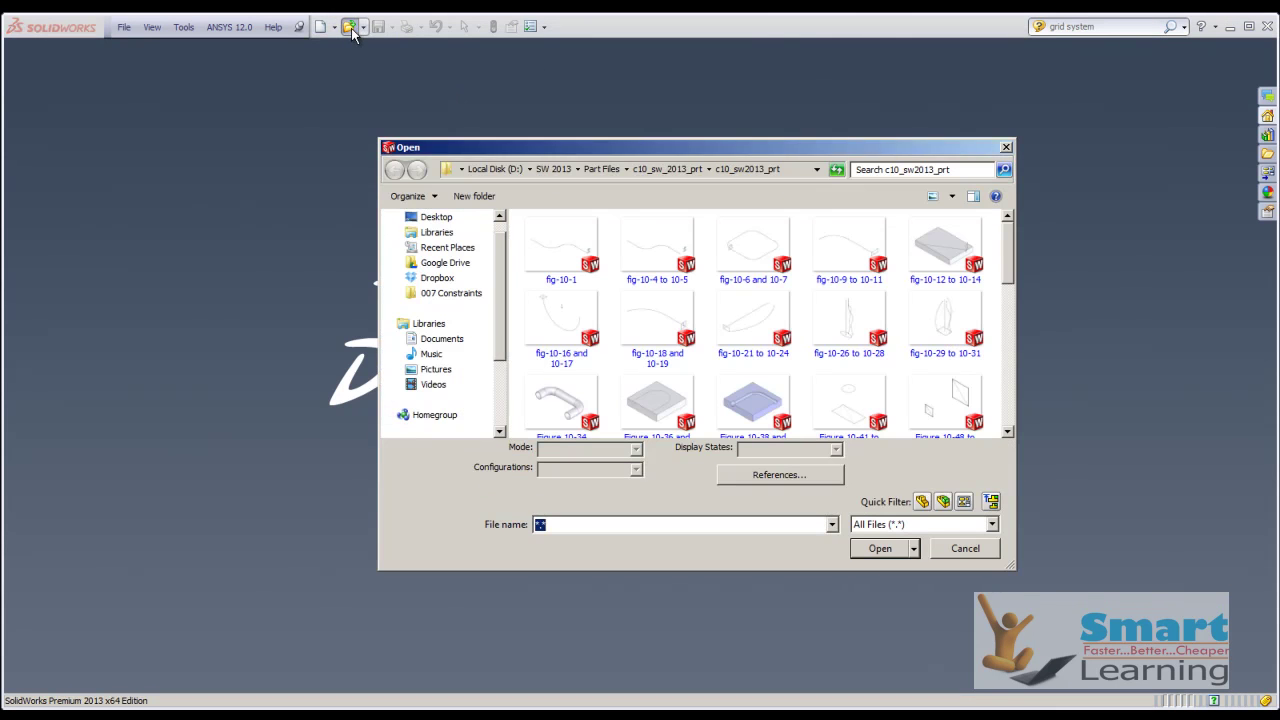
pyautogui.click(1007, 432)
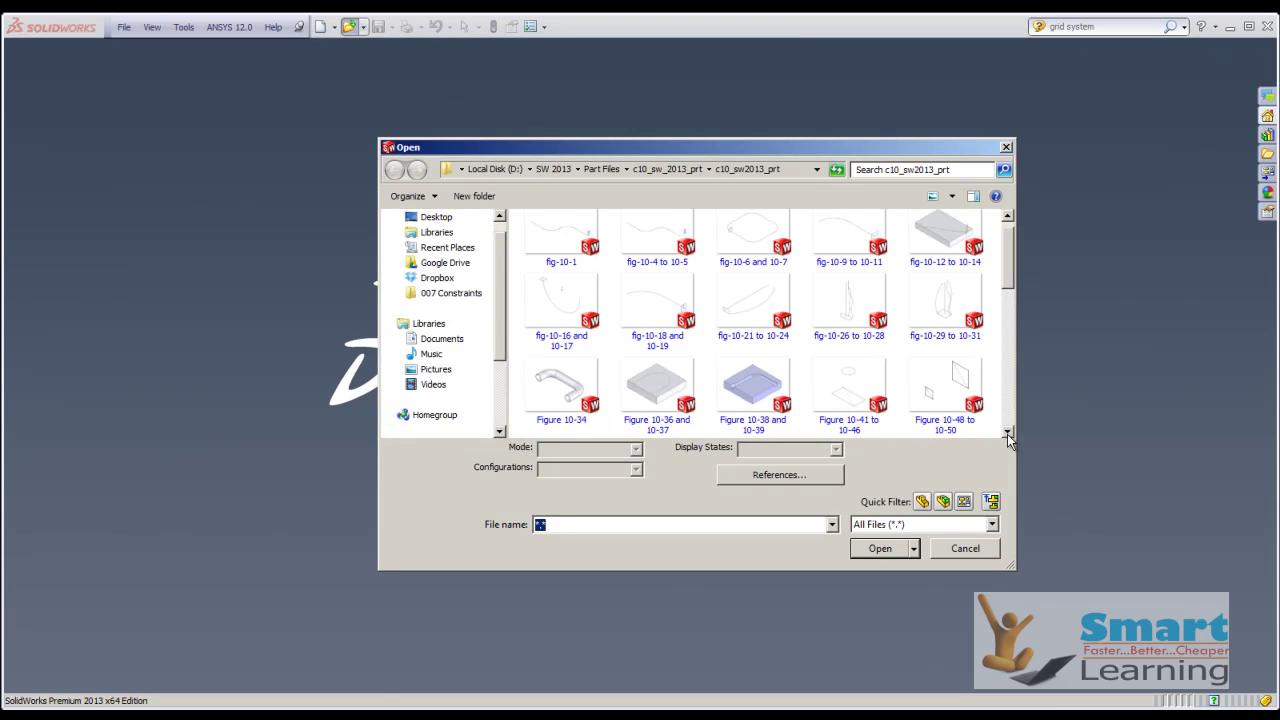
pyautogui.click(1007, 432)
pyautogui.click(1007, 432)
pyautogui.click(1007, 432)
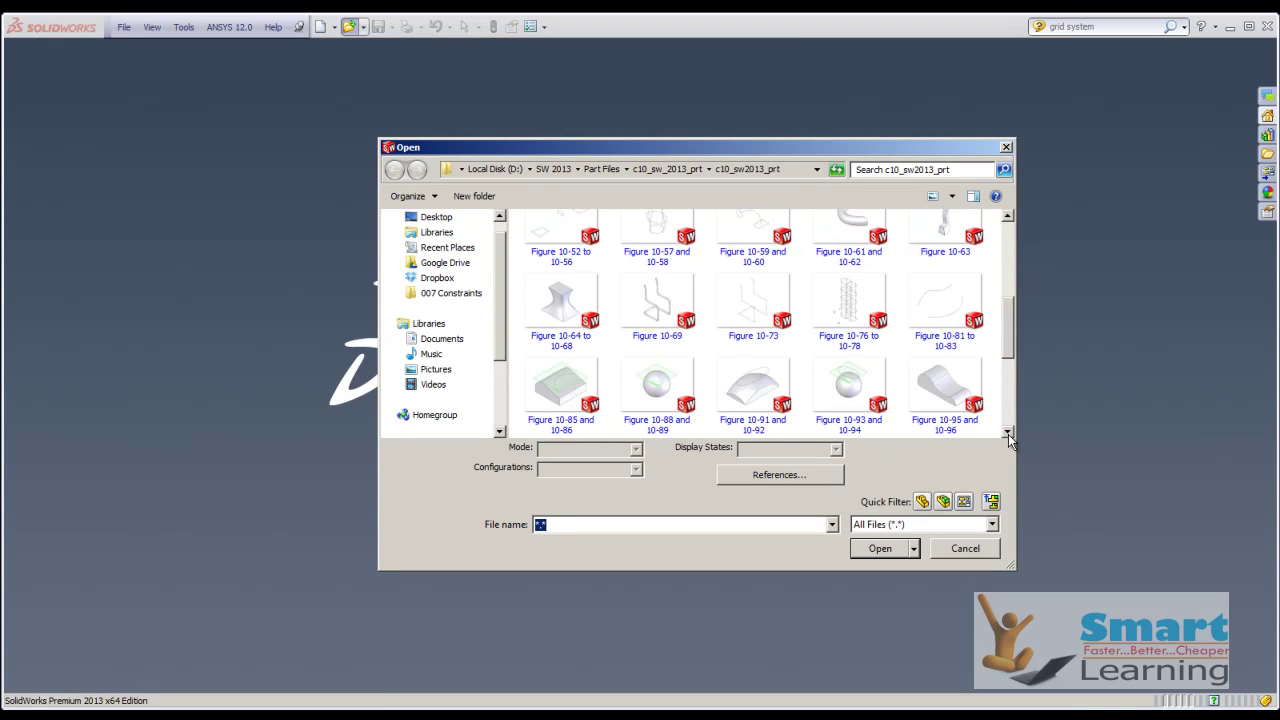
pyautogui.doubleClick(543, 377)
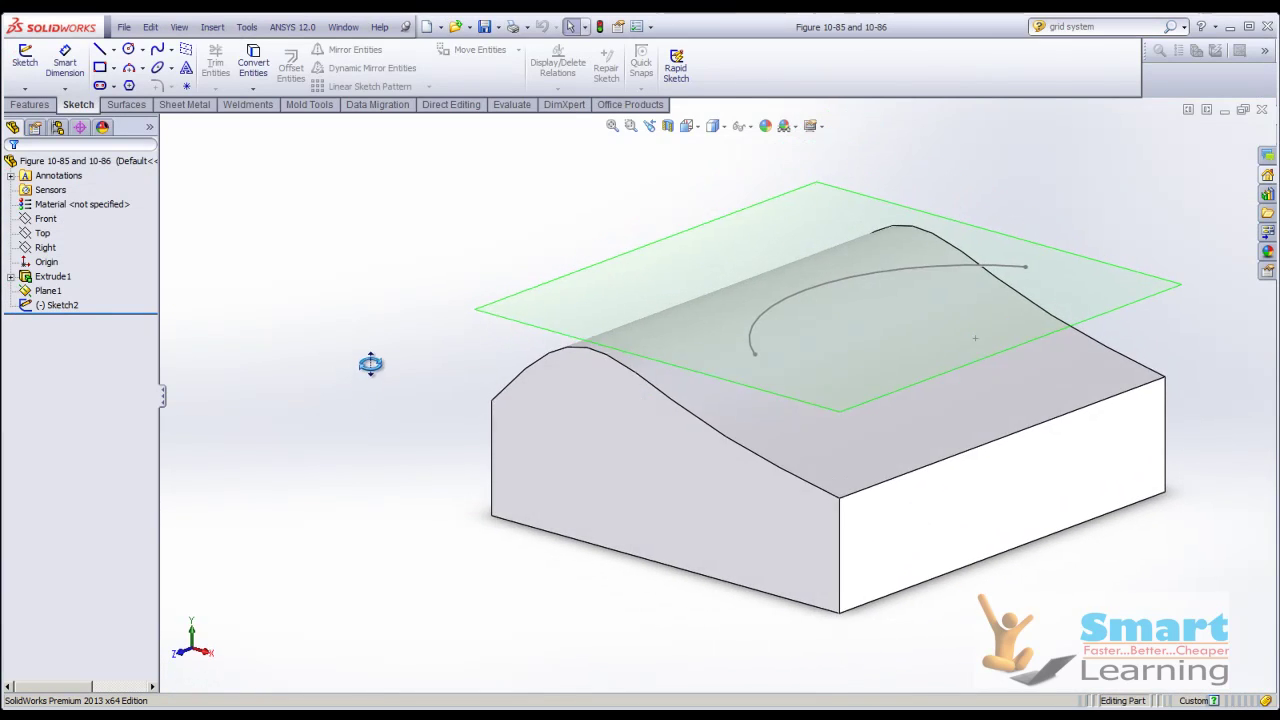
# - Try to create a projected curve of type Sketch on faces from the arc sketch onto the curved top face
pyautogui.moveTo(371, 364); pyautogui.dragTo(370, 352, button='middle')
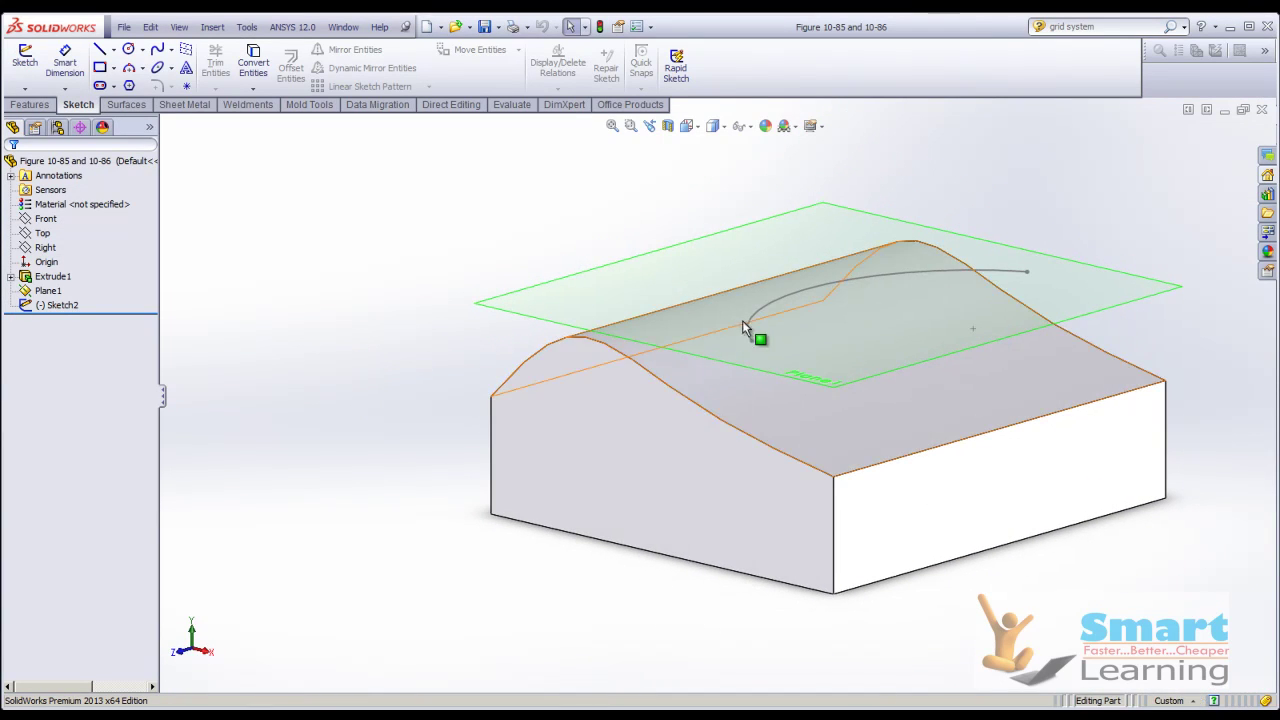
pyautogui.hotkey('ctrl', '7')
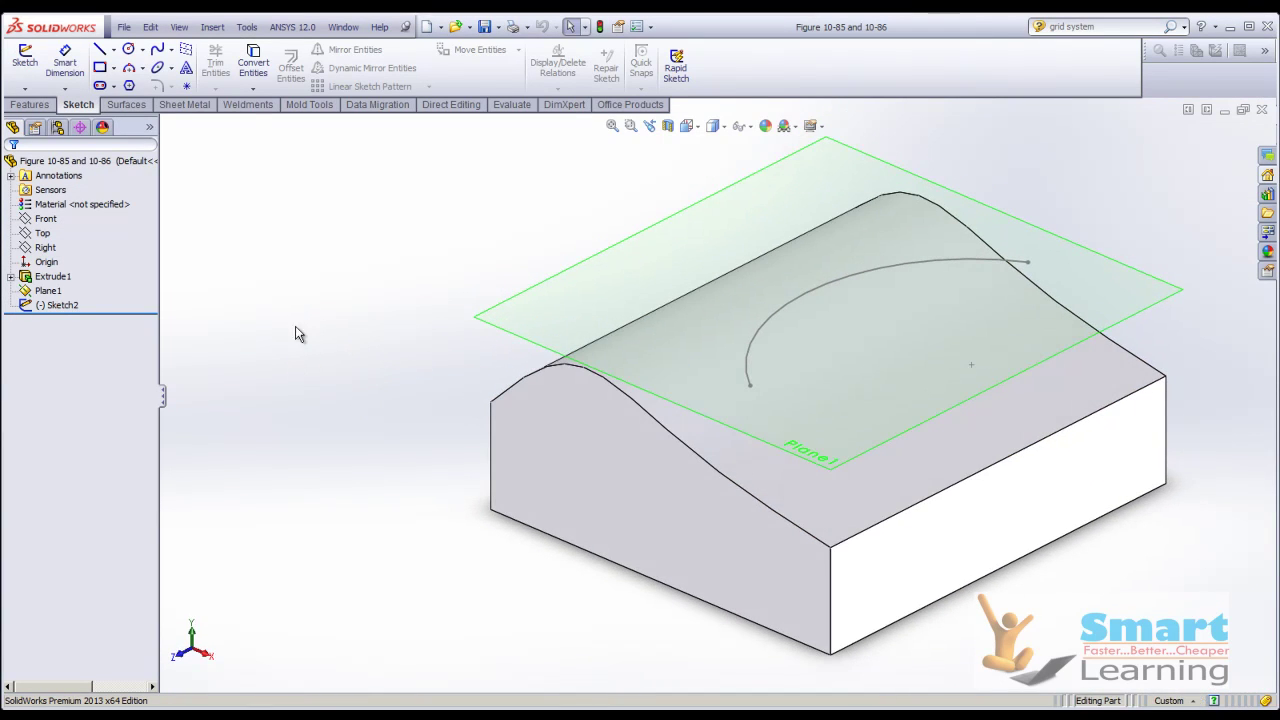
pyautogui.click(212, 28)
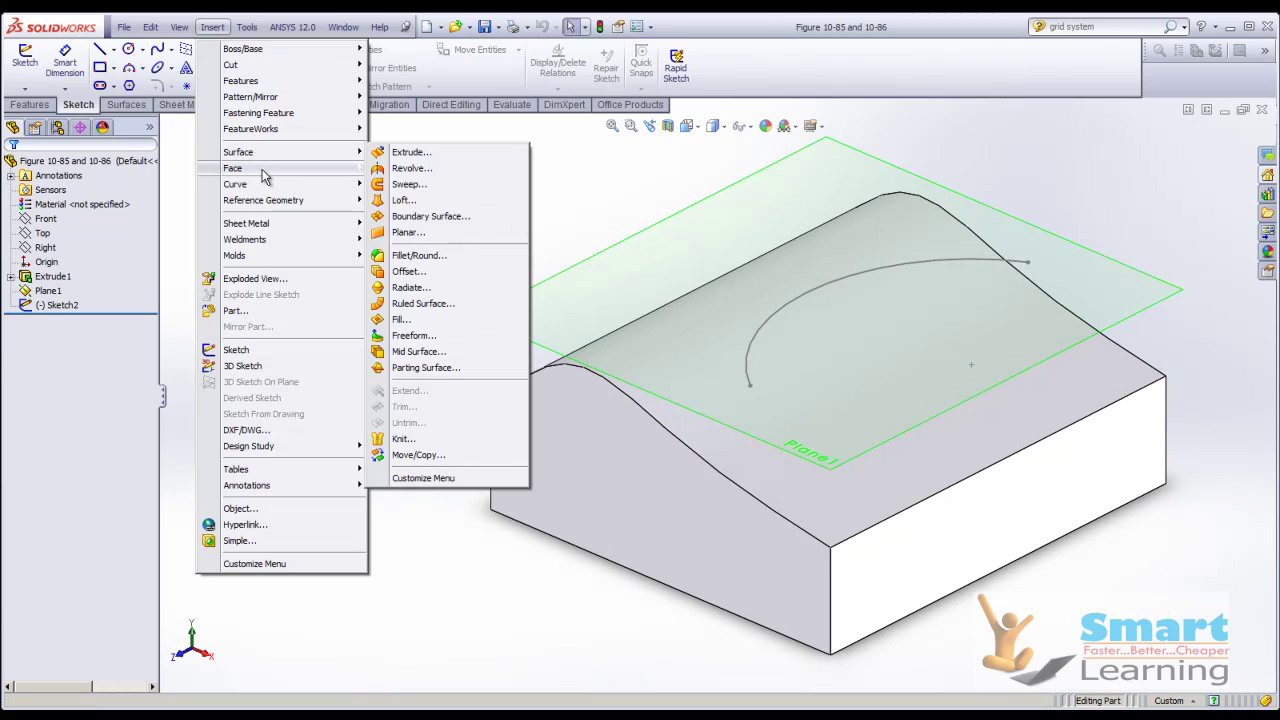
pyautogui.moveTo(268, 190)
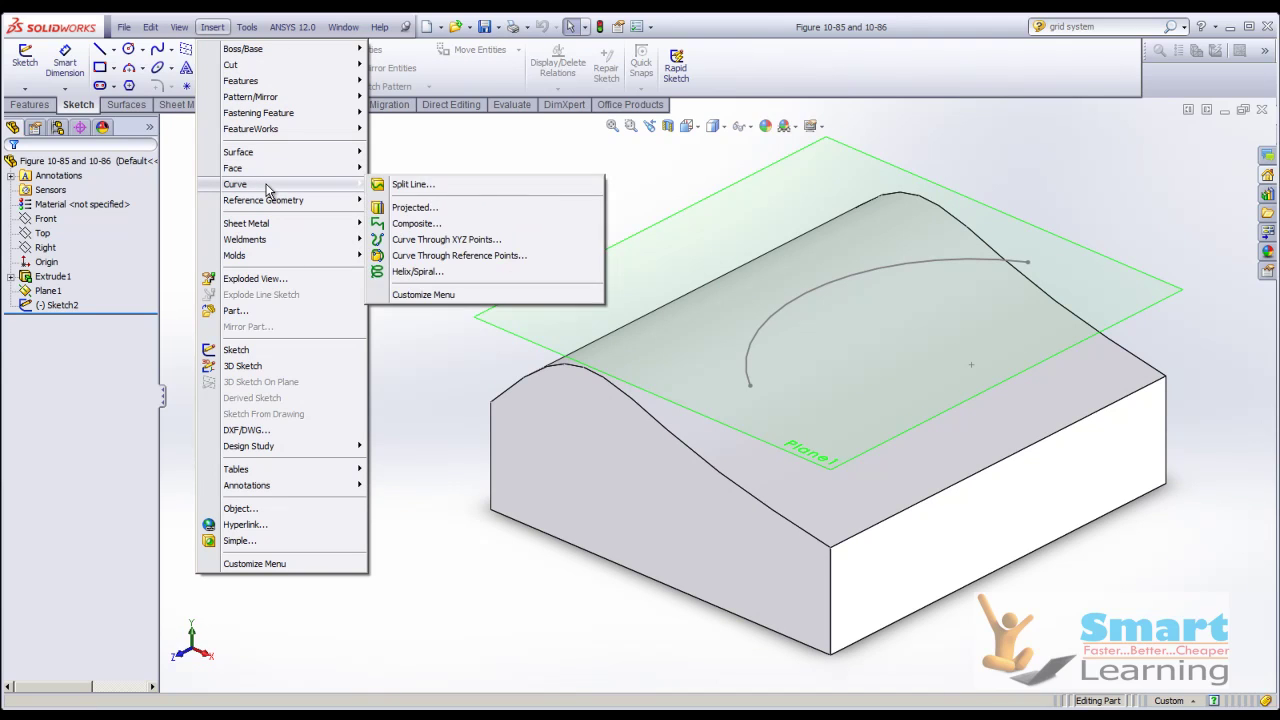
pyautogui.click(455, 210)
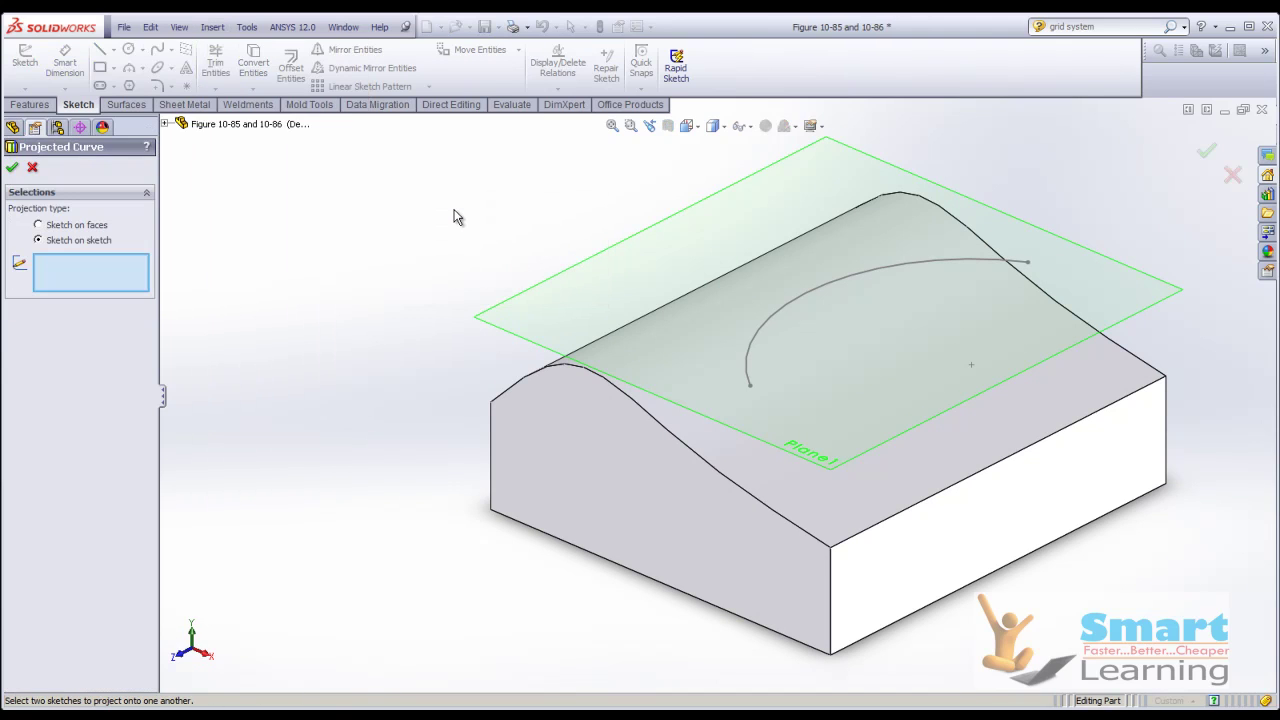
pyautogui.click(71, 229)
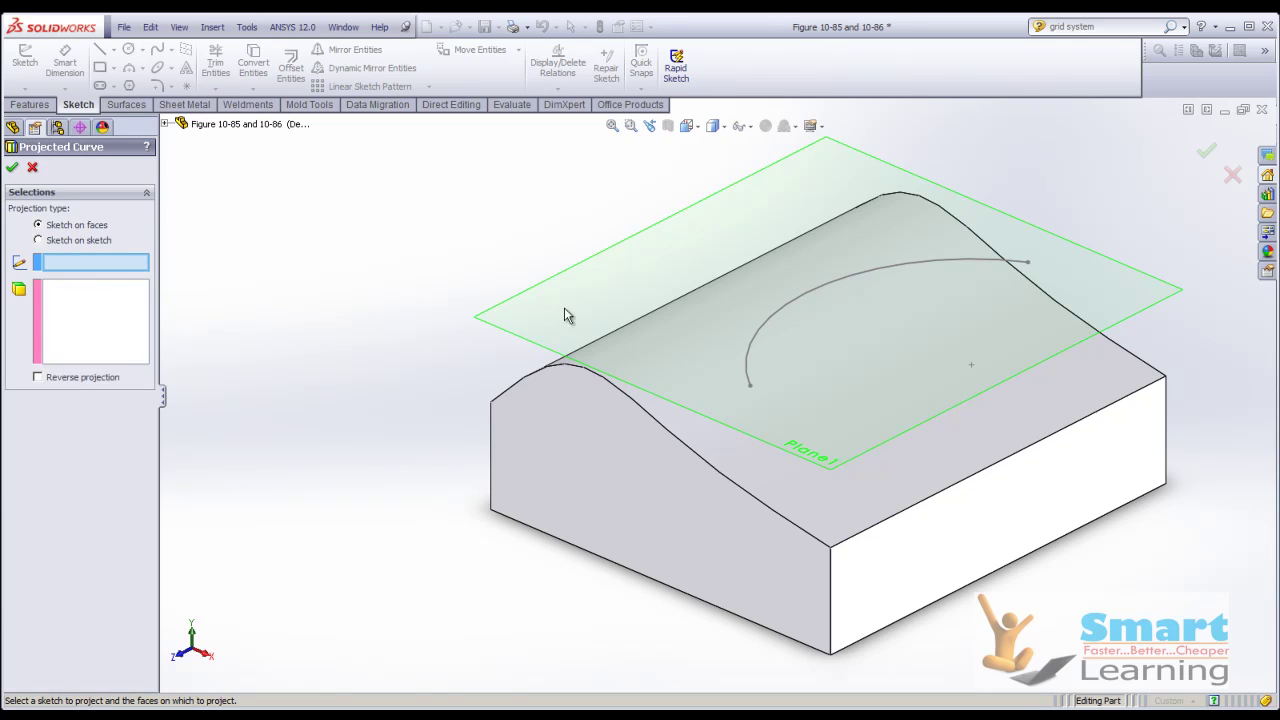
pyautogui.click(750, 366)
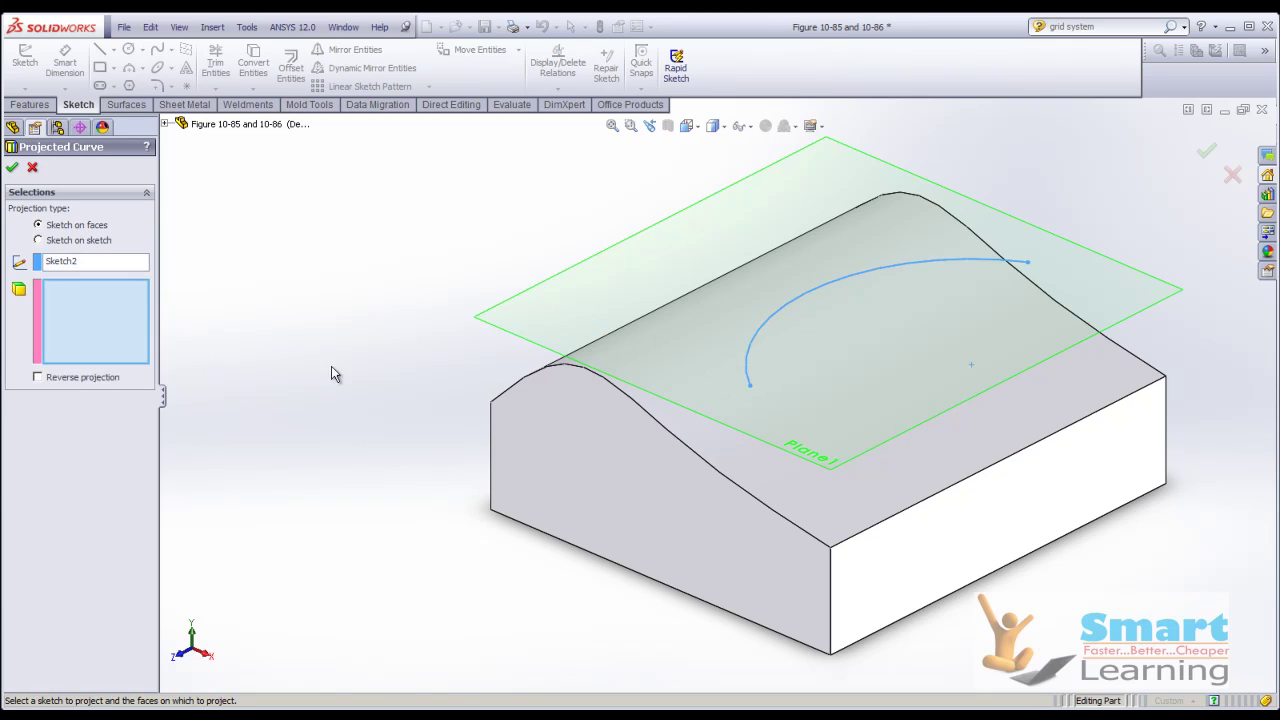
pyautogui.click(806, 503)
pyautogui.moveTo(580, 500); pyautogui.dragTo(560, 440, button='middle')
pyautogui.click(11, 167)
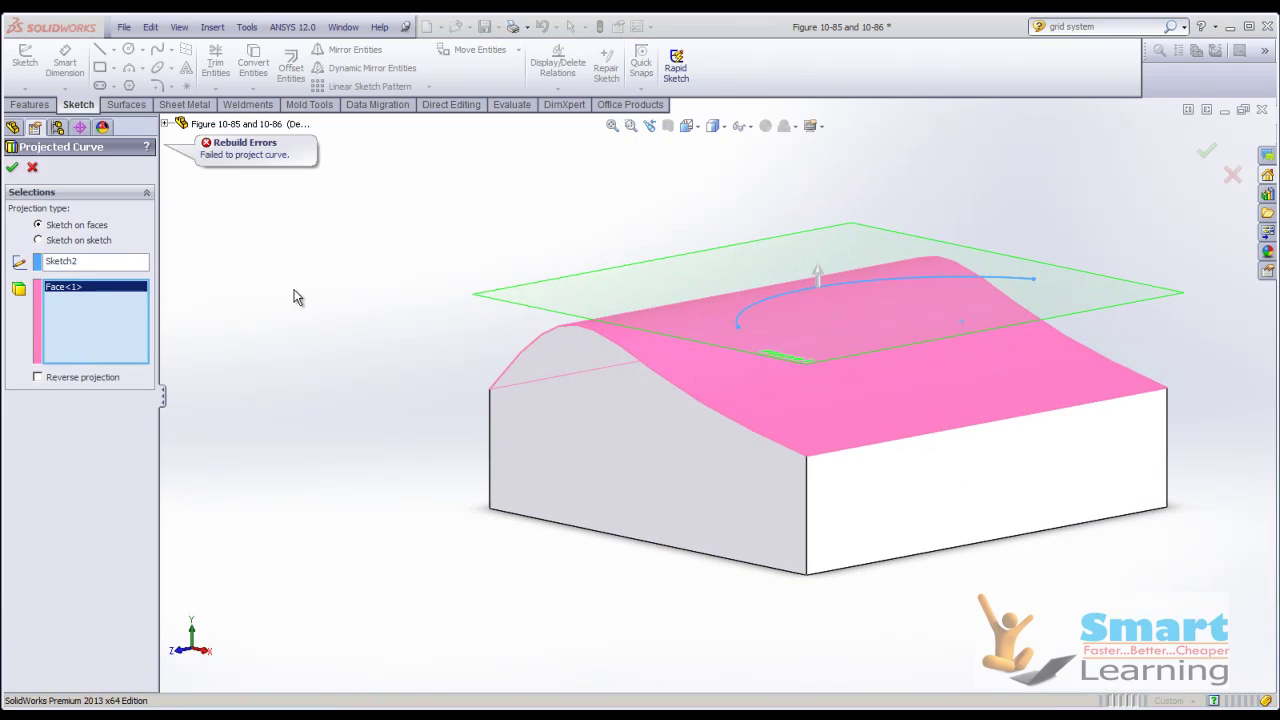
# - Enable Reverse projection and create the projected curve on the curved top face
pyautogui.click(50, 377)
pyautogui.click(11, 167)
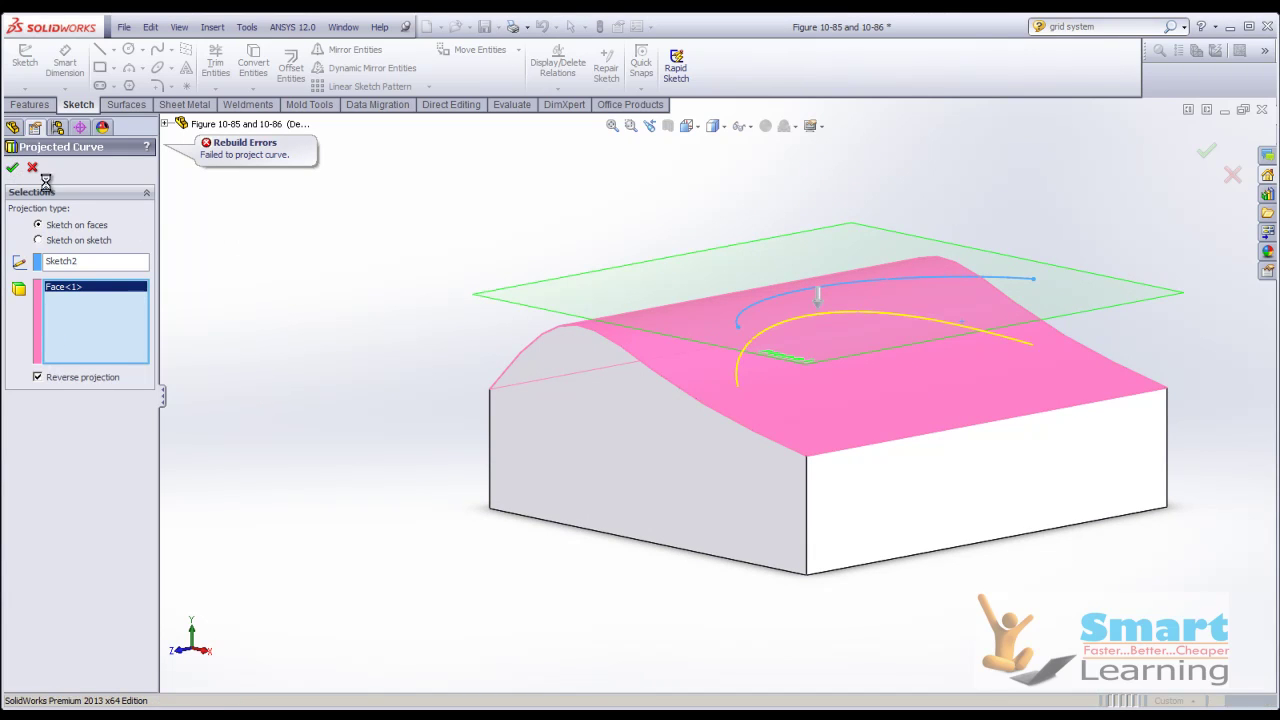
pyautogui.moveTo(414, 391)
pyautogui.mouseDown(button='middle')
pyautogui.moveTo(516, 448)
pyautogui.moveTo(563, 389)
pyautogui.moveTo(503, 351)
pyautogui.moveTo(423, 363)
pyautogui.moveTo(383, 457)
pyautogui.moveTo(420, 445)
pyautogui.mouseUp(button='middle')
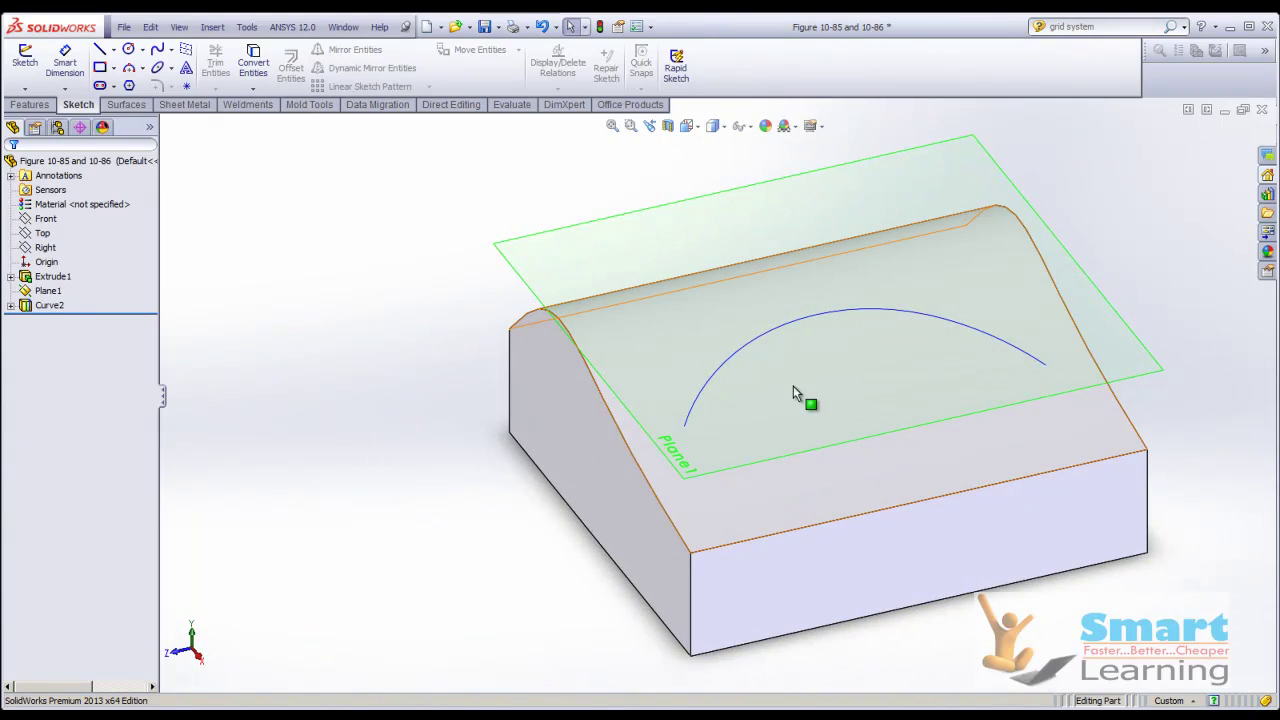
# - Close the projected curve part without saving its changes and switch to the PowerPoint slide show
pyautogui.click(1262, 109)
pyautogui.click(643, 390)
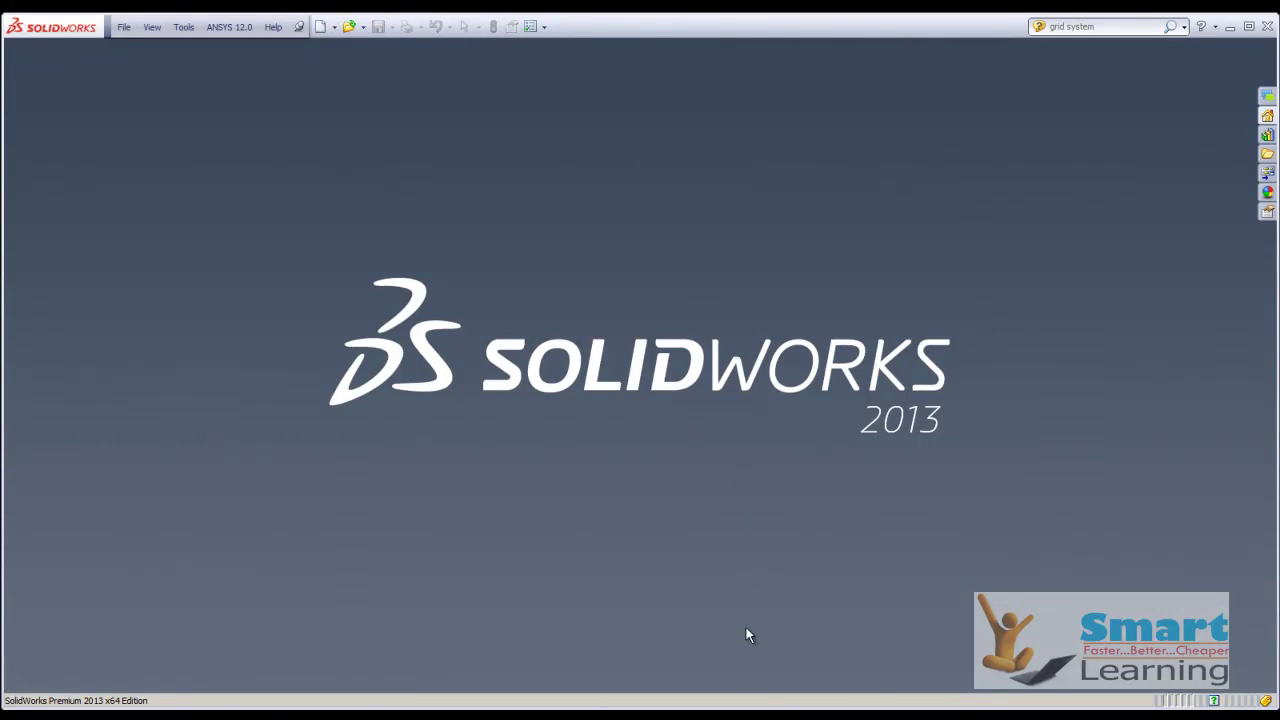
pyautogui.click(752, 690)
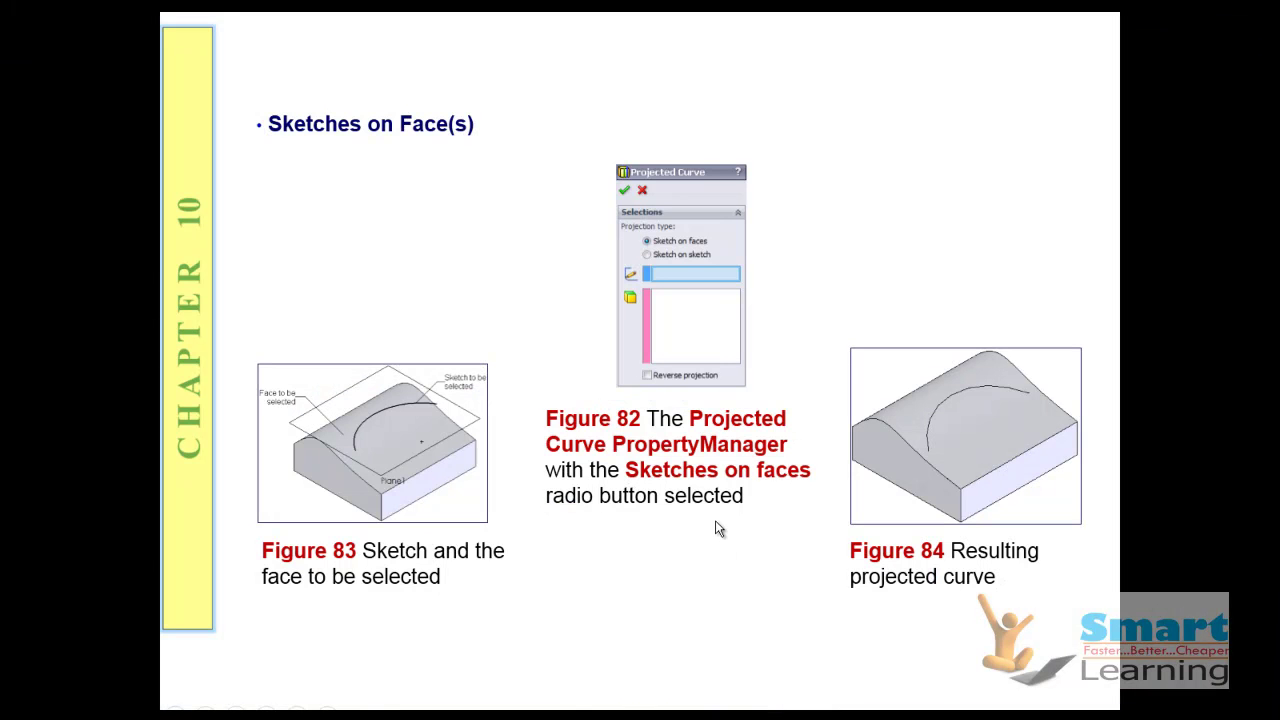
# - Go through the slides on creating split lines and the Silhouette split type
pyautogui.click(716, 521)
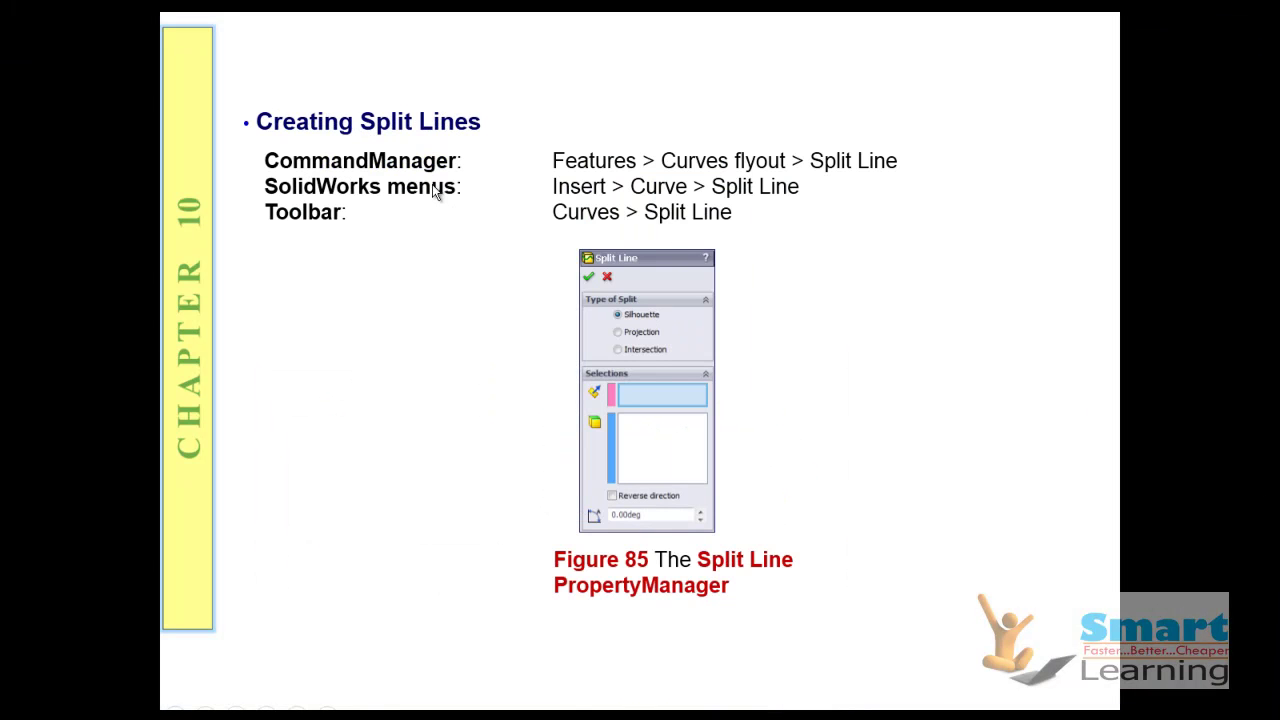
pyautogui.click(452, 287)
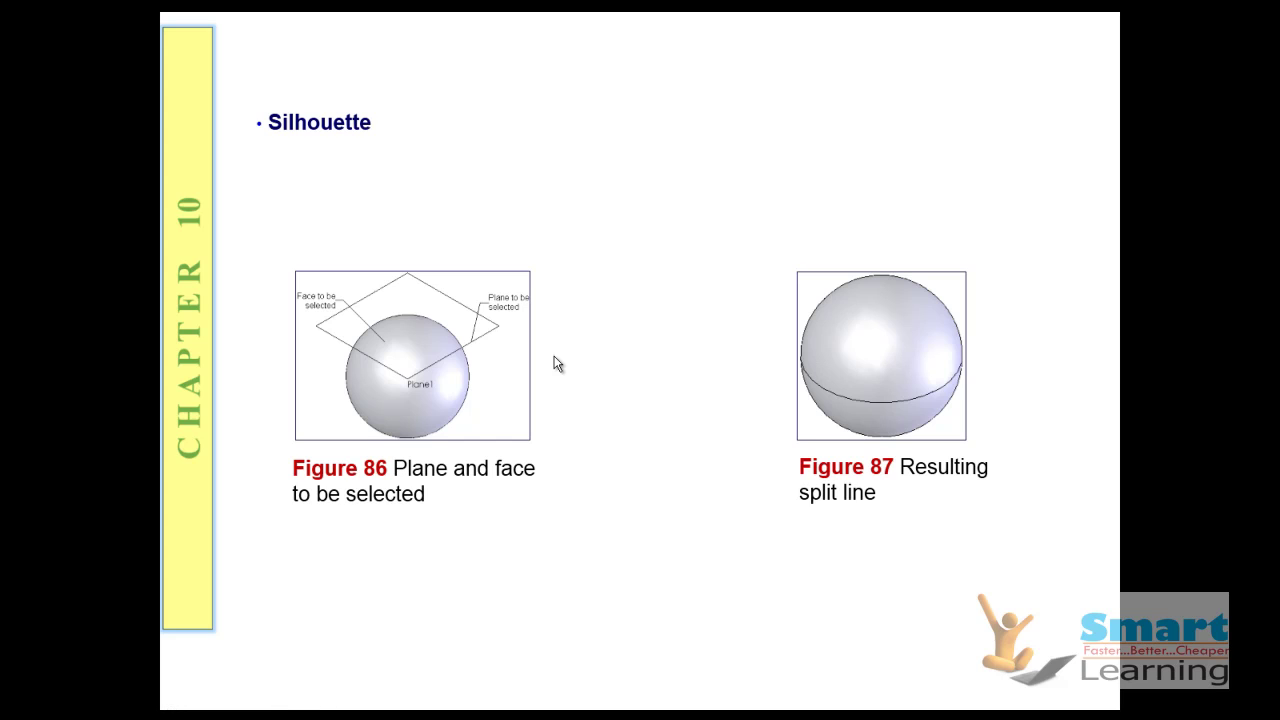
pyautogui.press('Left')
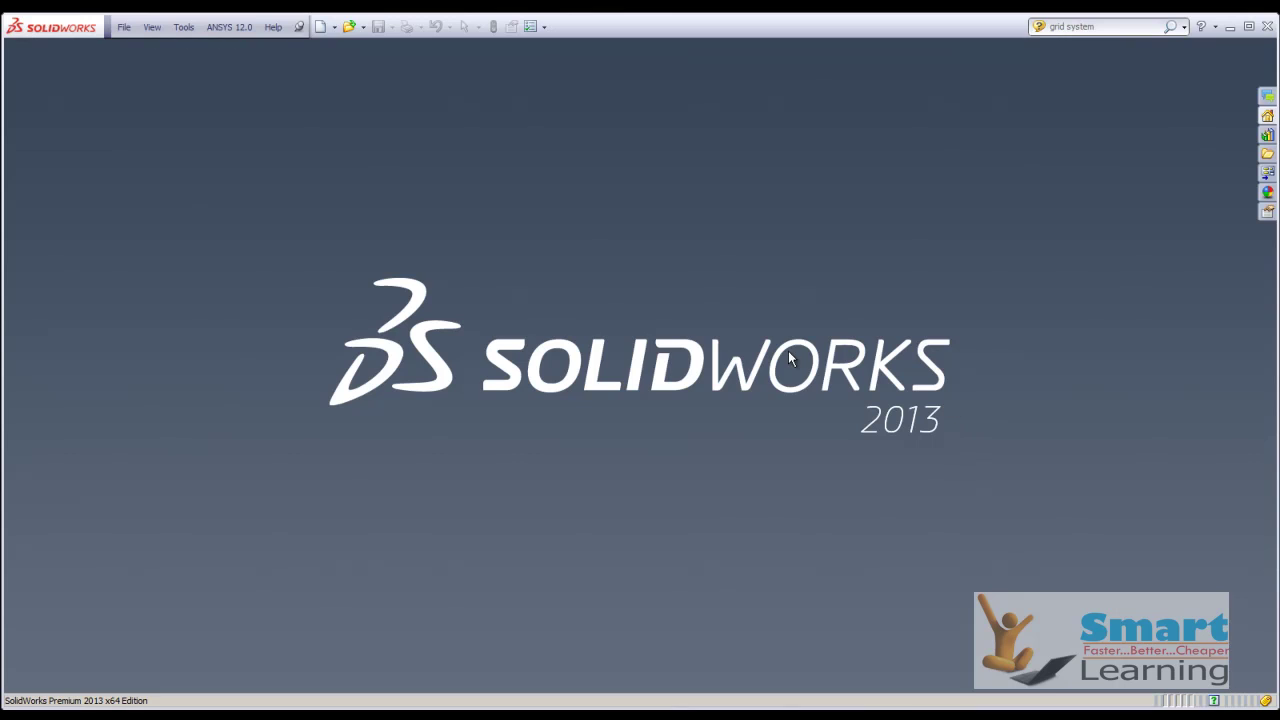
# - Open the sphere part file "Figure 10-88 and 10-89" from the c10_sw2013_prt folder in SolidWorks
pyautogui.click(349, 26)
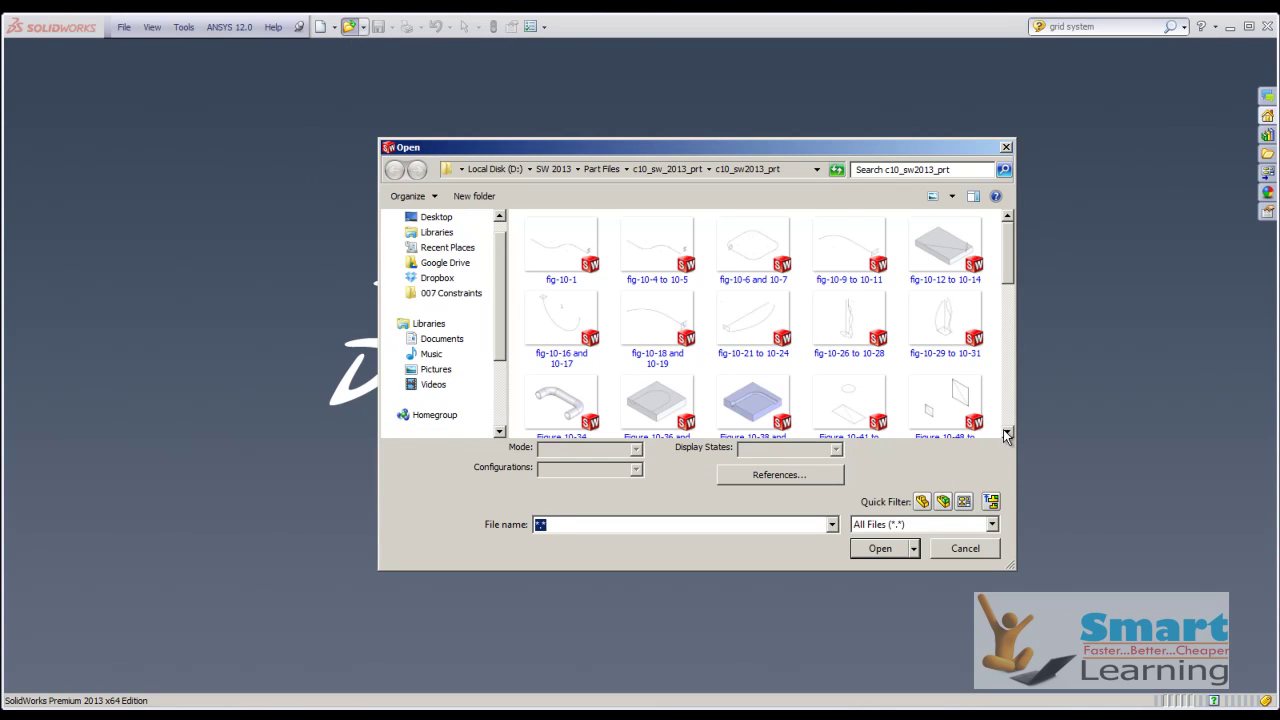
pyautogui.click(1007, 432)
pyautogui.click(1007, 432)
pyautogui.click(1007, 432)
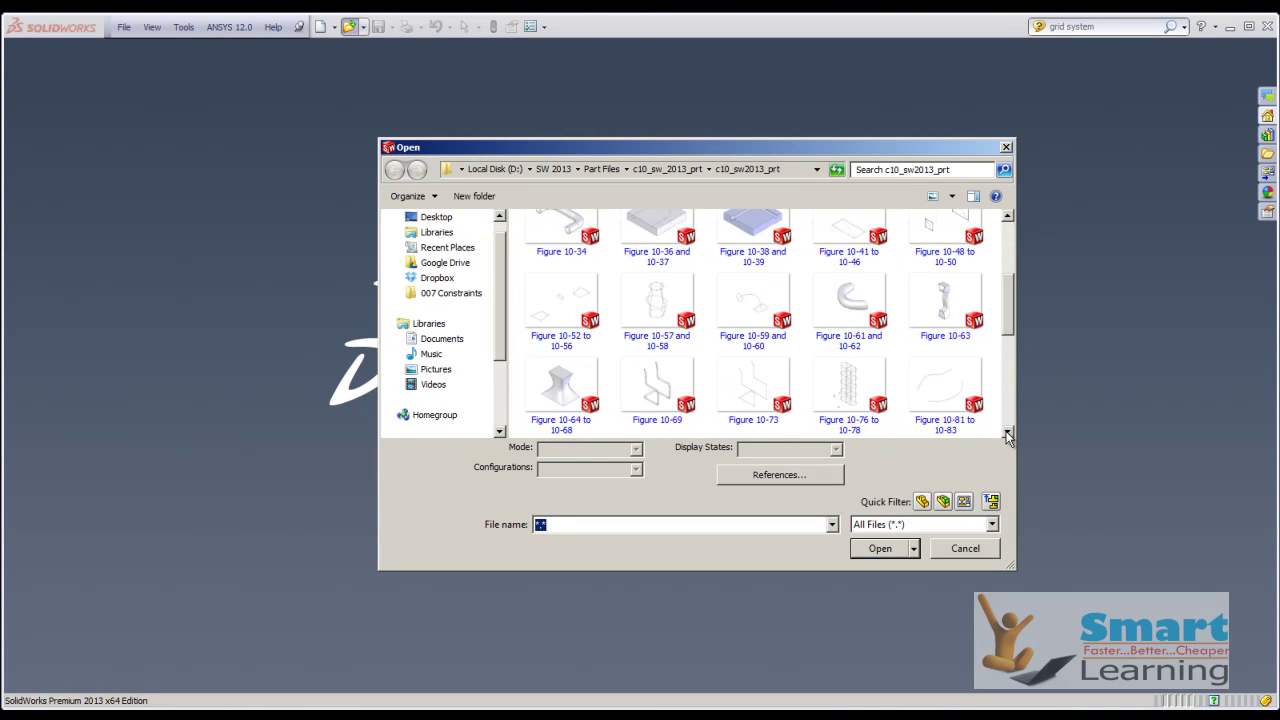
pyautogui.click(1007, 432)
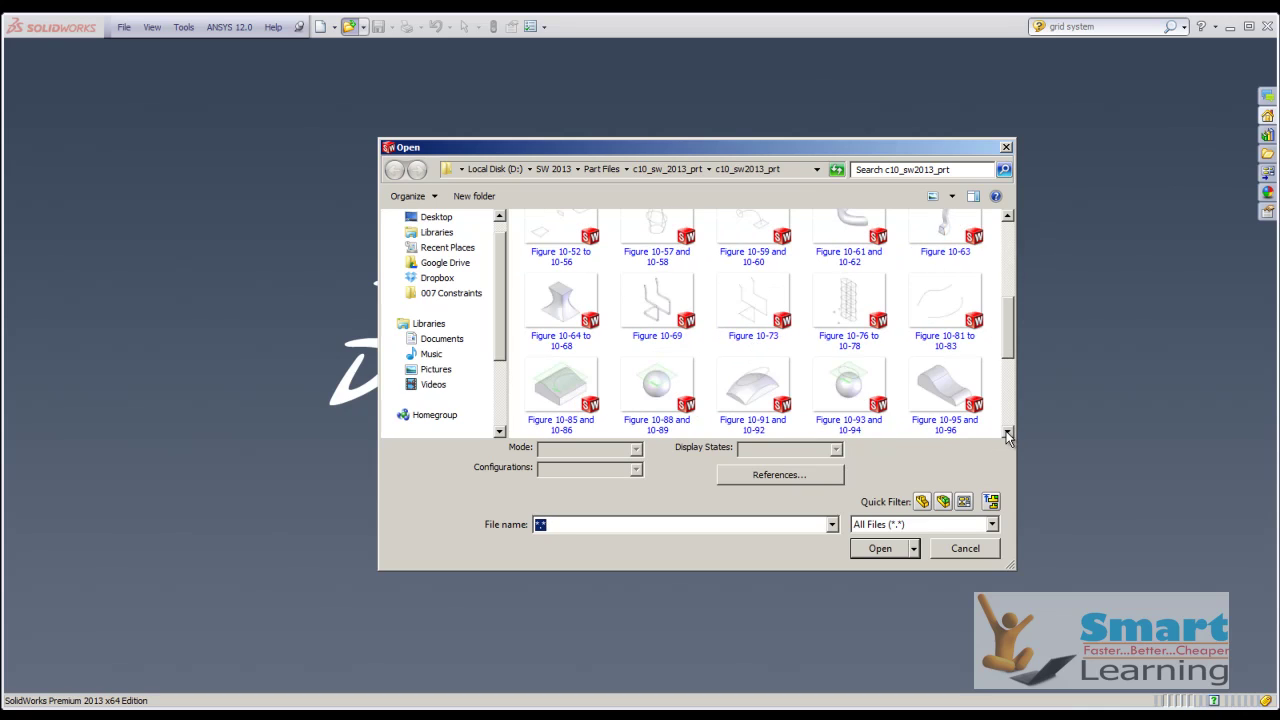
pyautogui.doubleClick(670, 392)
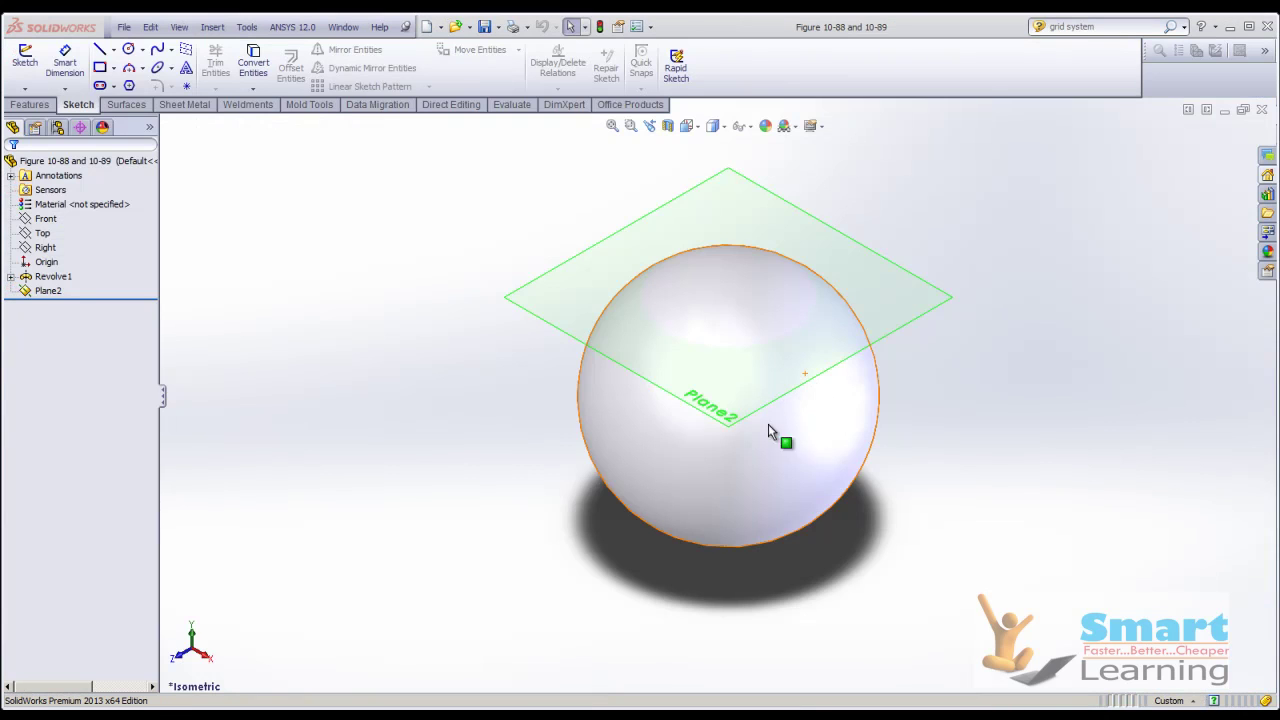
# - Create a Silhouette split line on the sphere's face, using Plane2 as the direction of pull
pyautogui.moveTo(766, 434); pyautogui.dragTo(917, 423, button='middle')
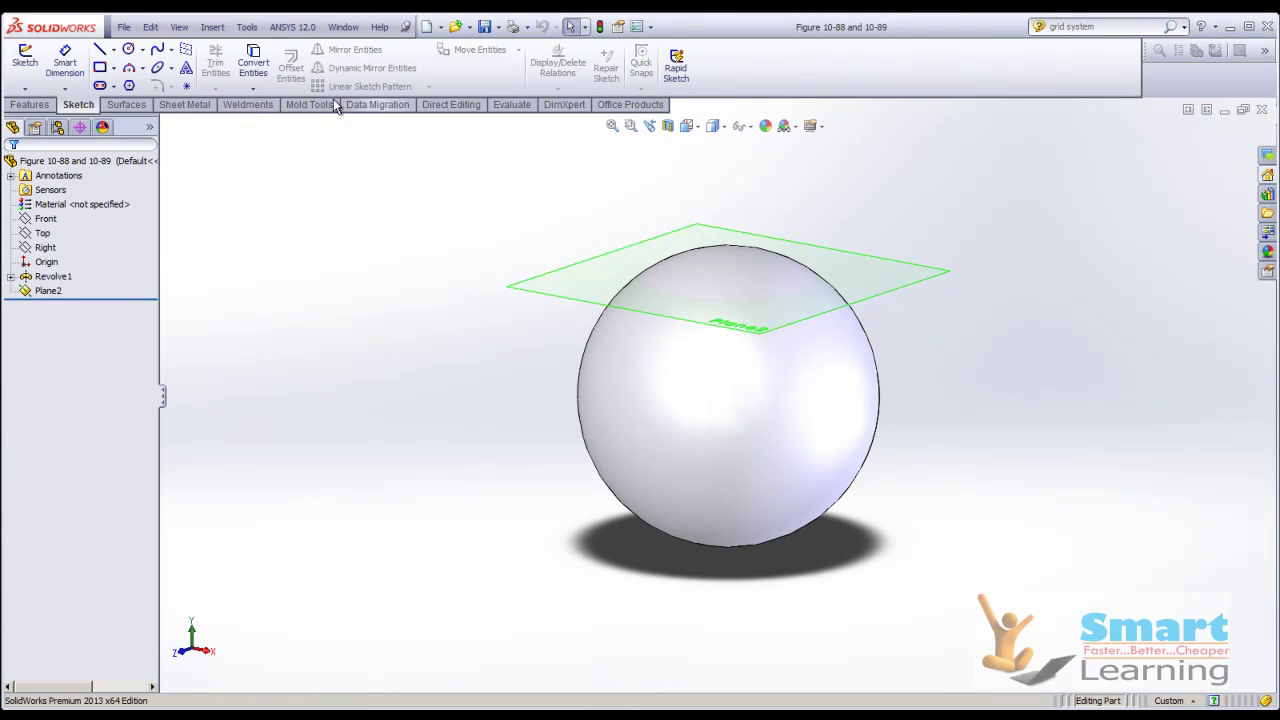
pyautogui.click(212, 27)
pyautogui.moveTo(265, 188)
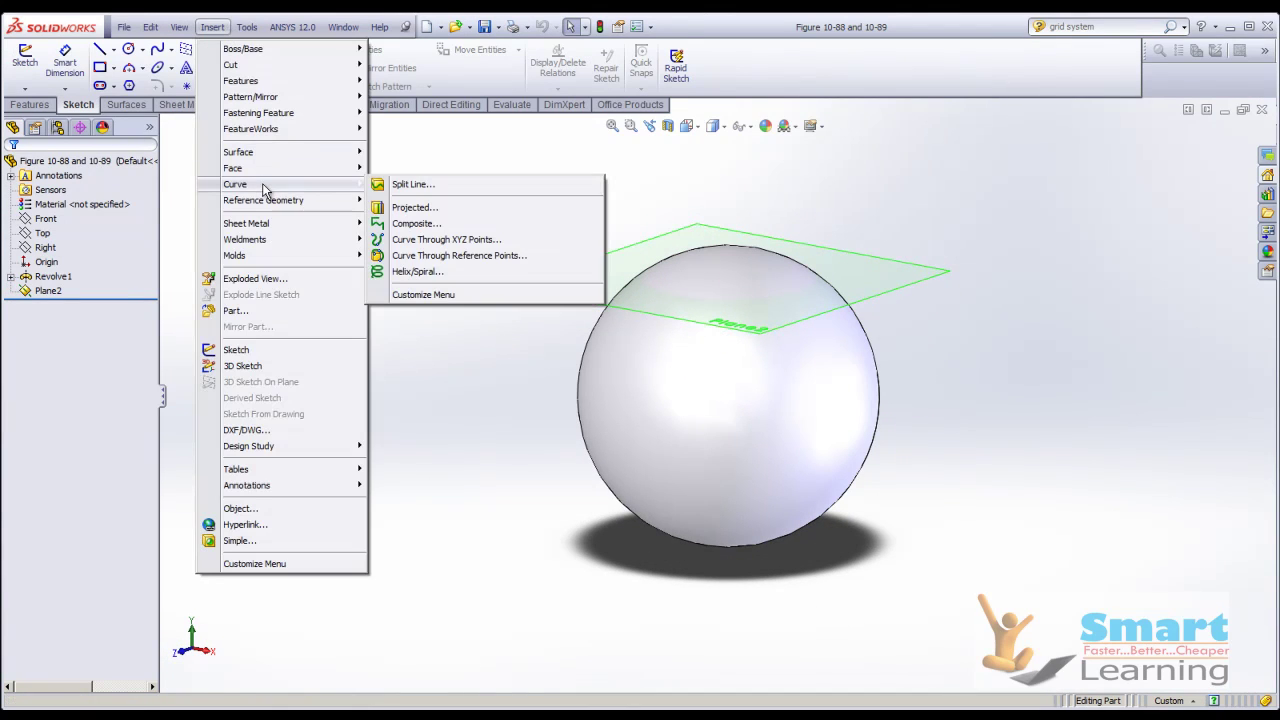
pyautogui.click(433, 184)
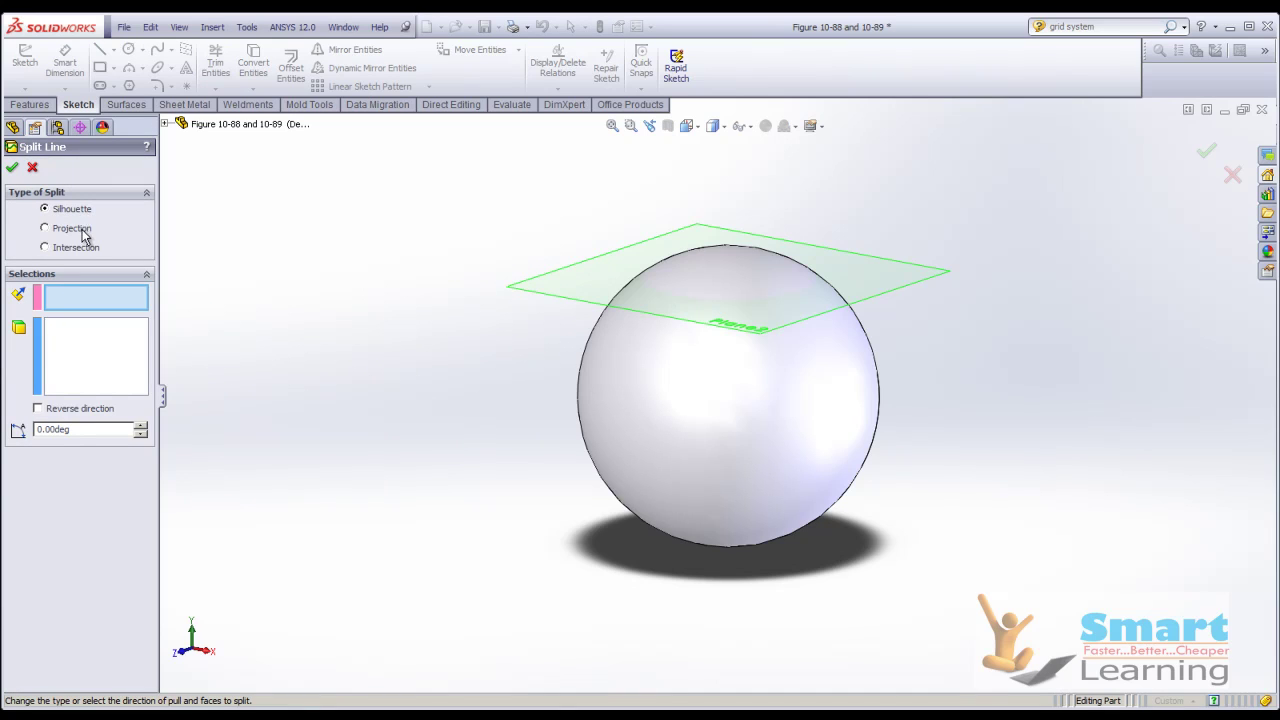
pyautogui.click(72, 336)
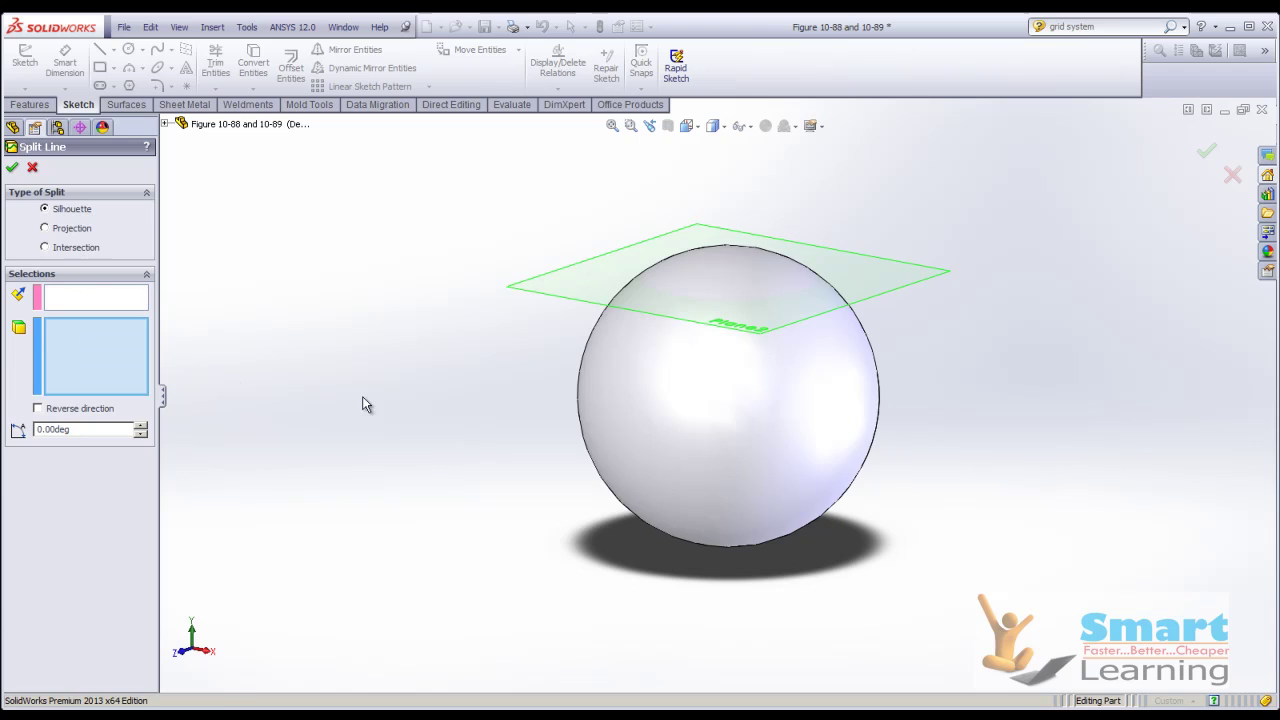
pyautogui.click(697, 410)
pyautogui.click(62, 299)
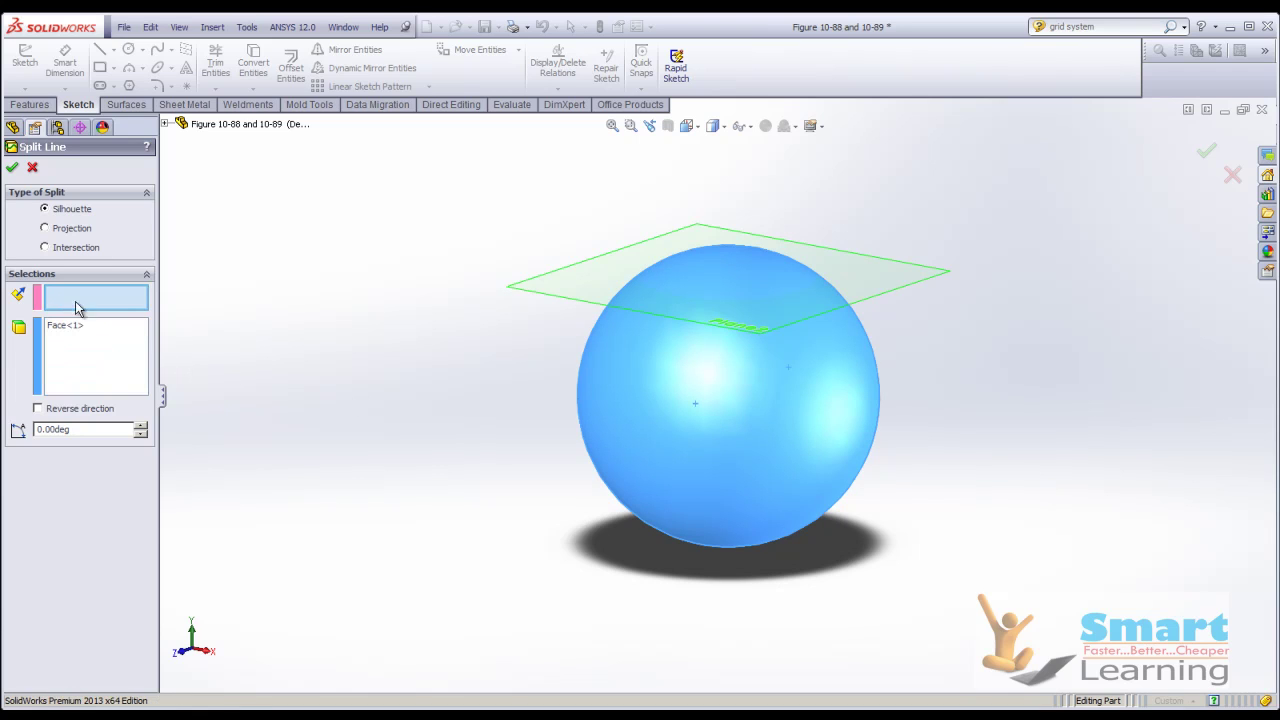
pyautogui.click(585, 301)
pyautogui.moveTo(578, 332); pyautogui.dragTo(571, 391, button='middle')
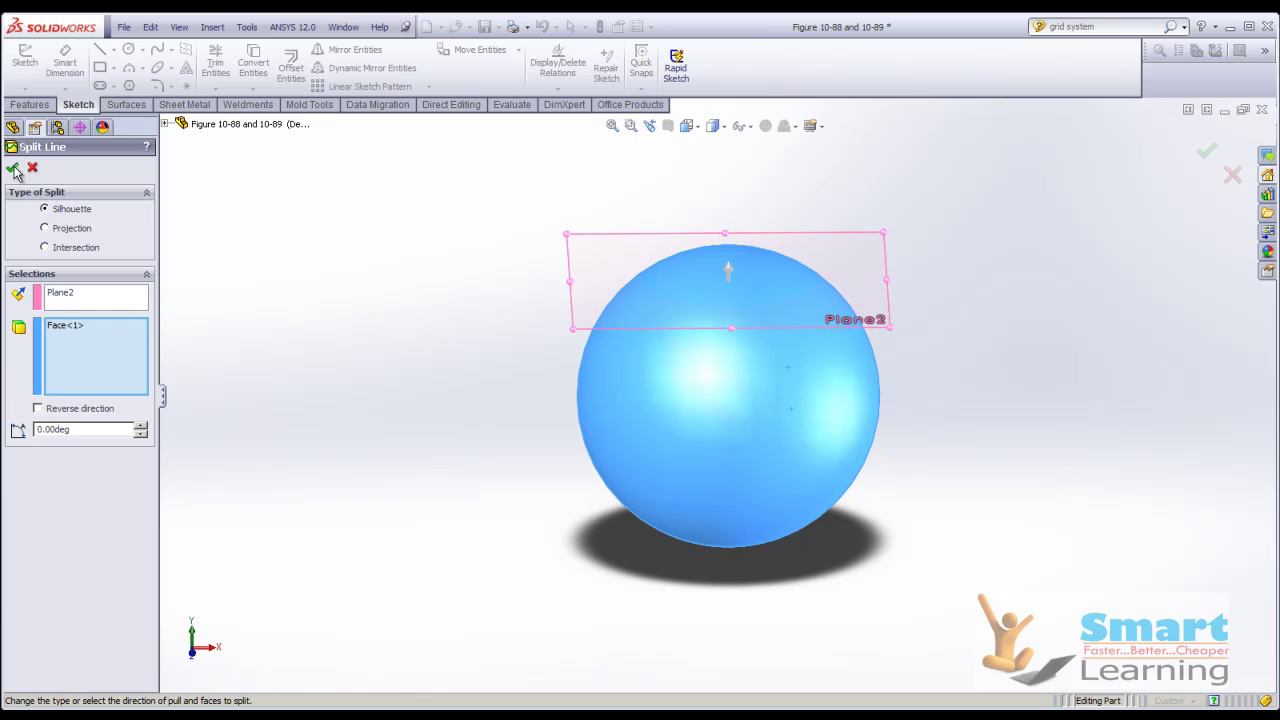
pyautogui.click(13, 169)
pyautogui.moveTo(458, 355); pyautogui.dragTo(454, 392, button='middle')
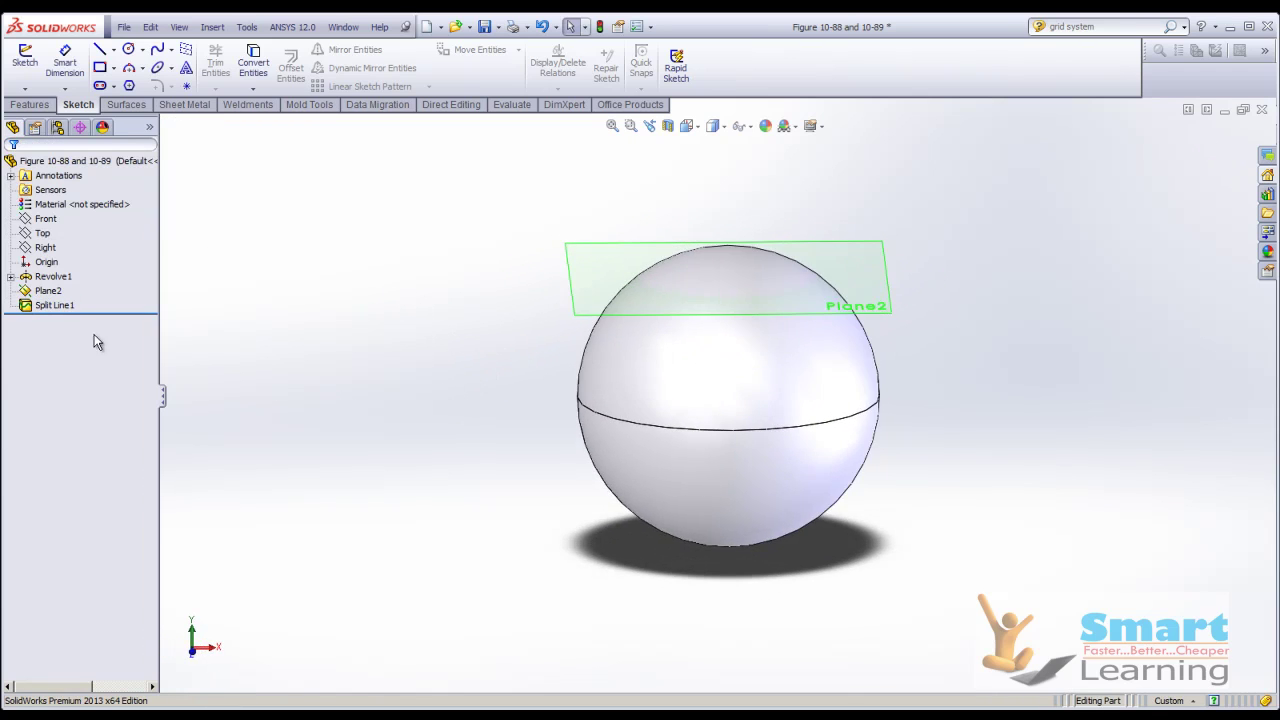
# - Edit the sphere's split line feature and enable Reverse direction
pyautogui.rightClick(72, 306)
pyautogui.click(87, 266)
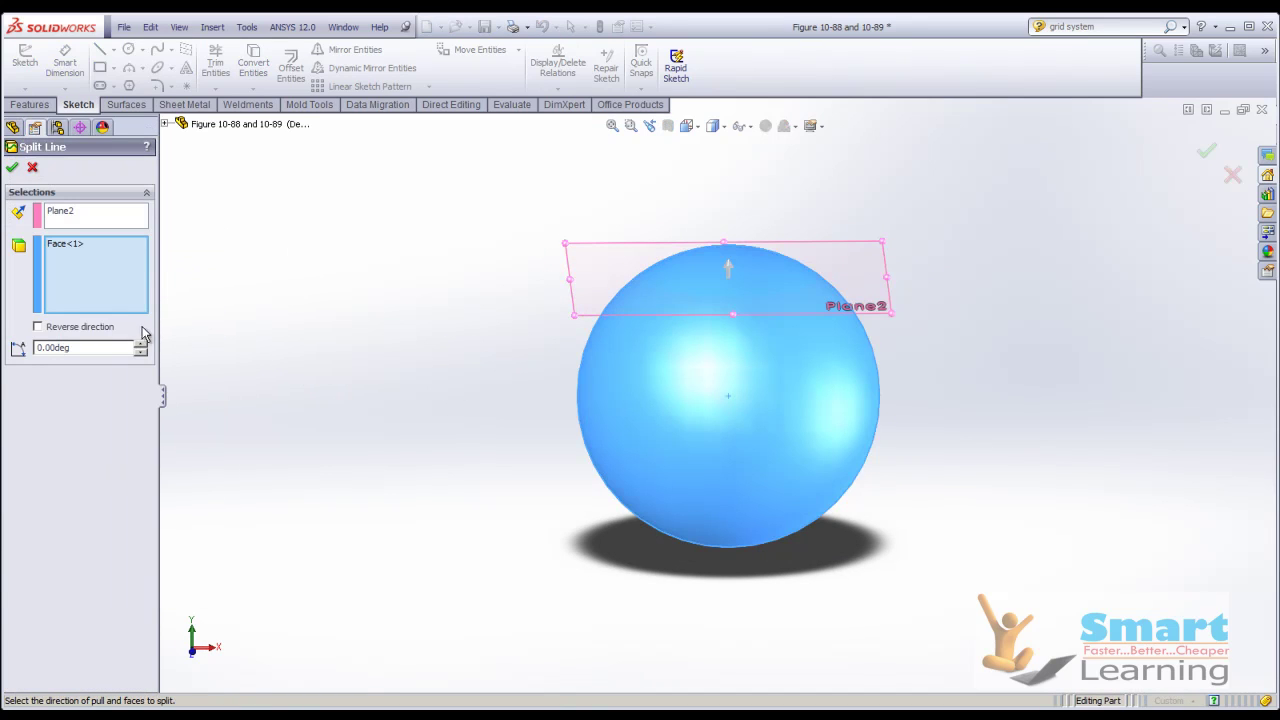
pyautogui.click(110, 328)
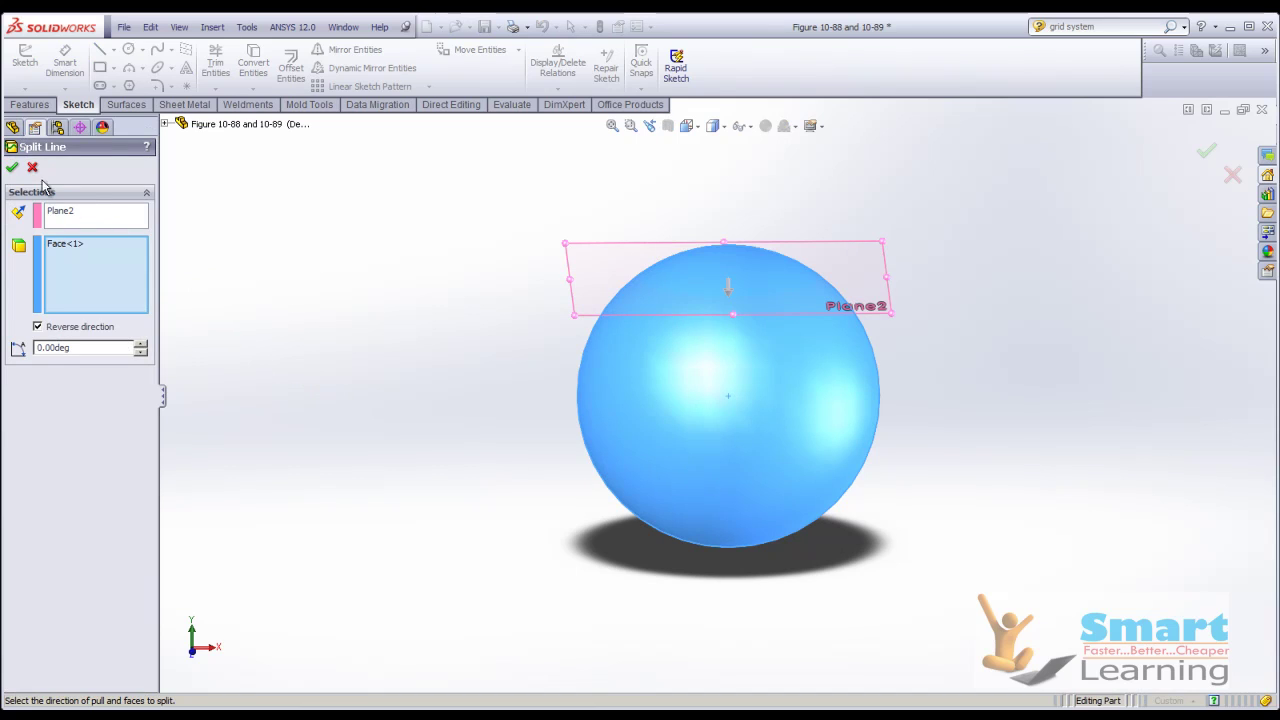
pyautogui.click(12, 169)
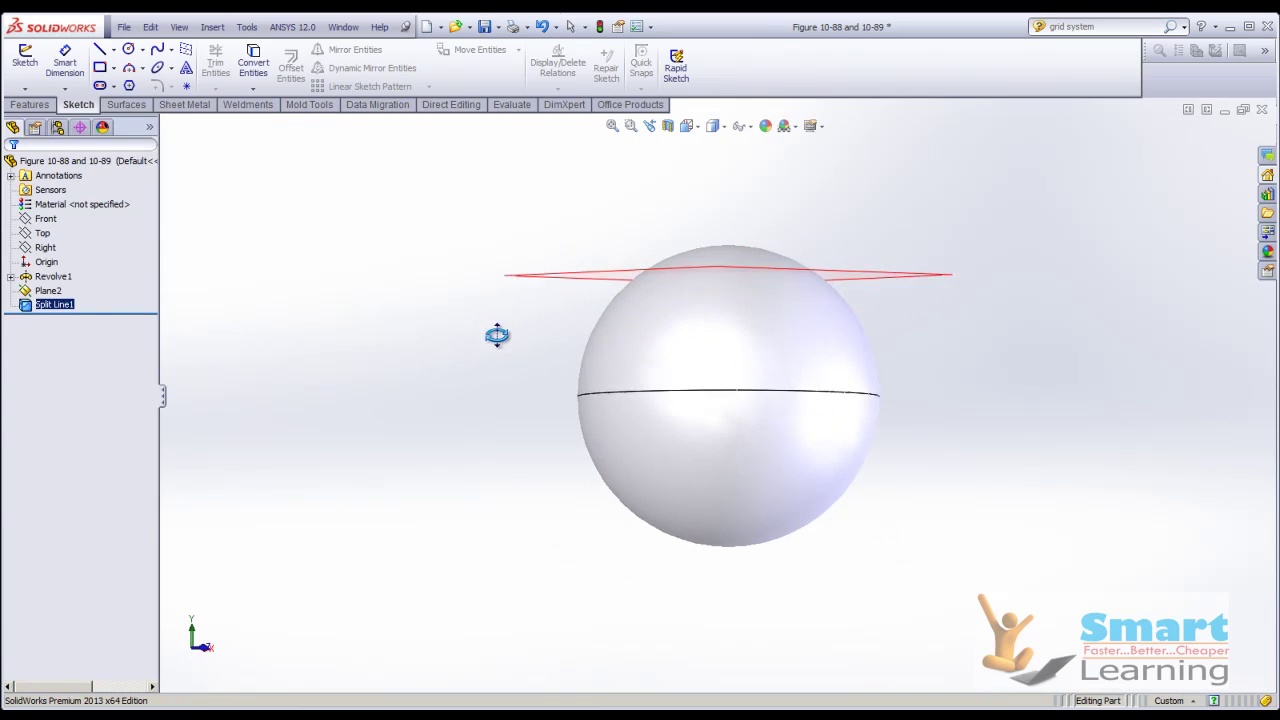
# - Delete the Silhouette split line feature from the sphere part
pyautogui.rightClick(66, 314)
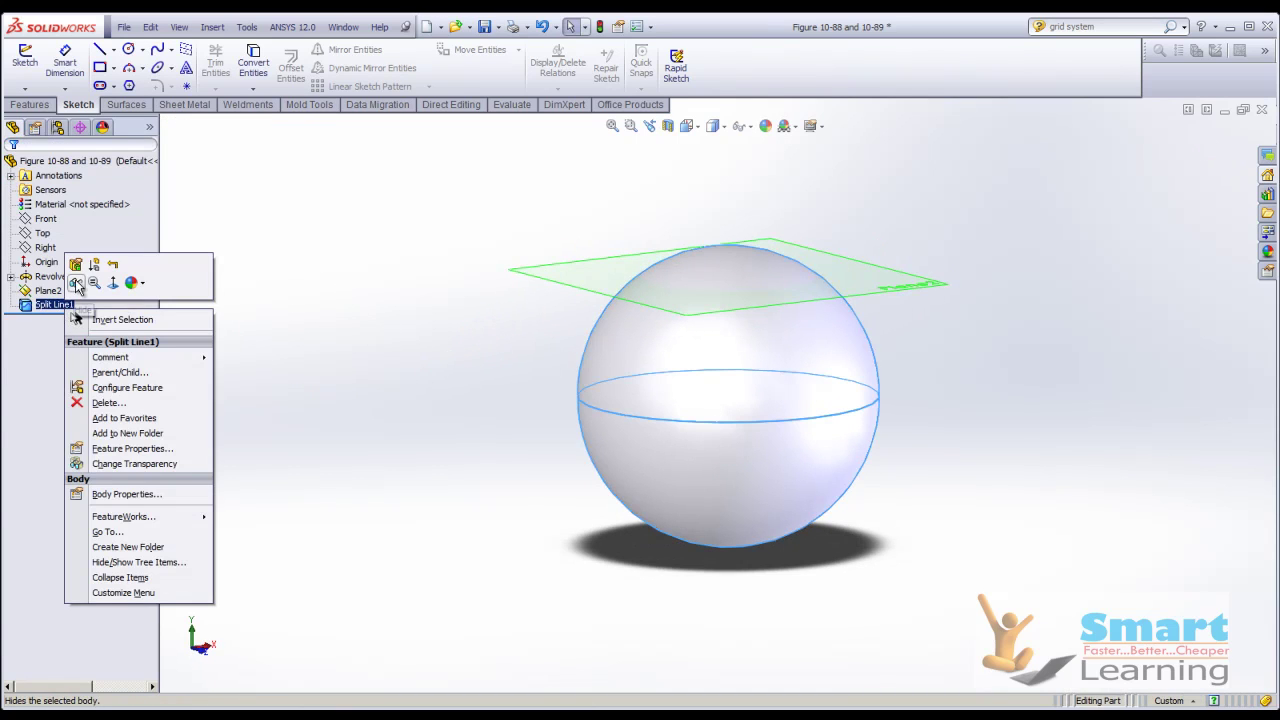
pyautogui.click(90, 404)
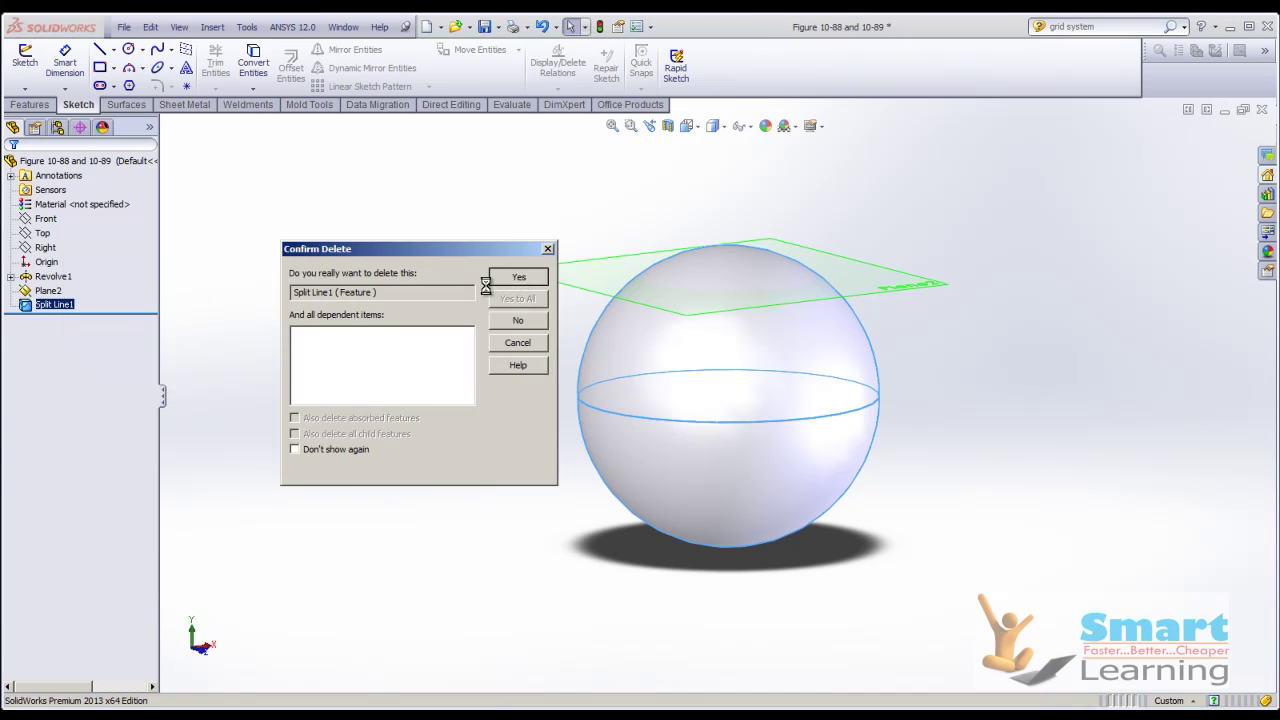
pyautogui.click(518, 276)
pyautogui.moveTo(477, 328); pyautogui.dragTo(474, 360, button='middle')
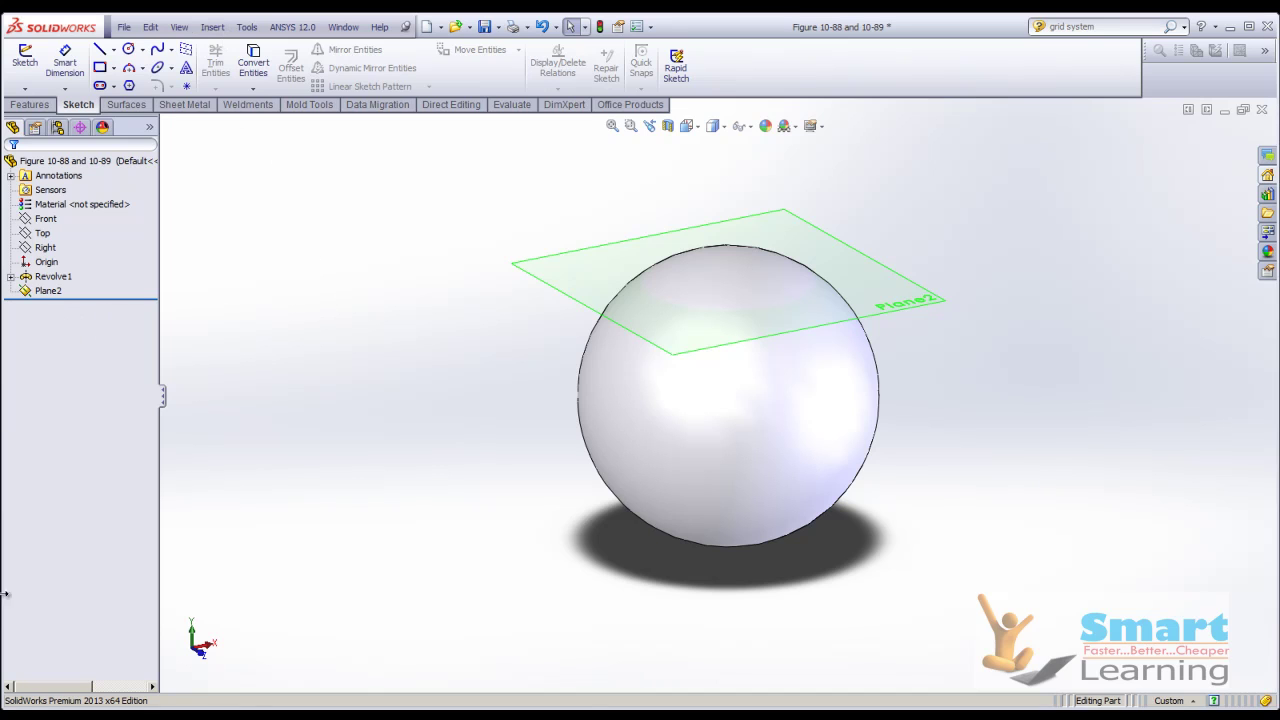
# - Display the Curves toolbar and place it in the graphics area above the sphere
pyautogui.rightClick(430, 85)
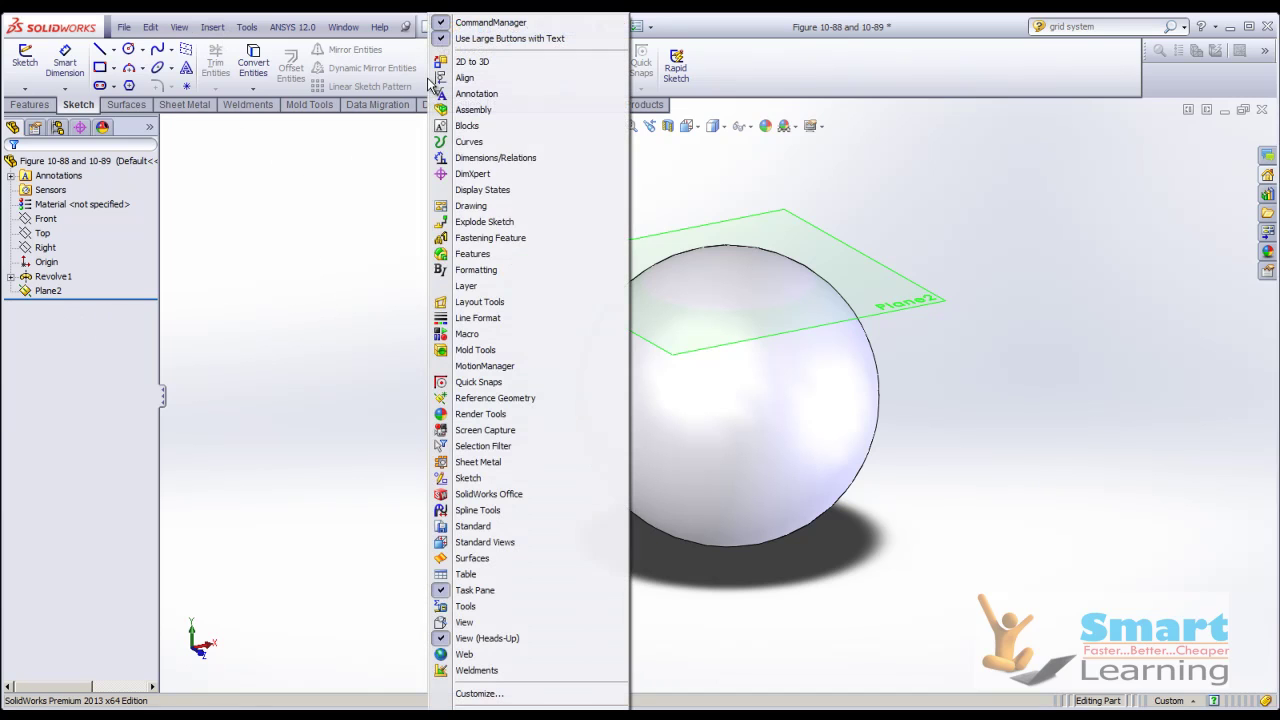
pyautogui.click(463, 148)
pyautogui.moveTo(355, 166); pyautogui.dragTo(479, 149)
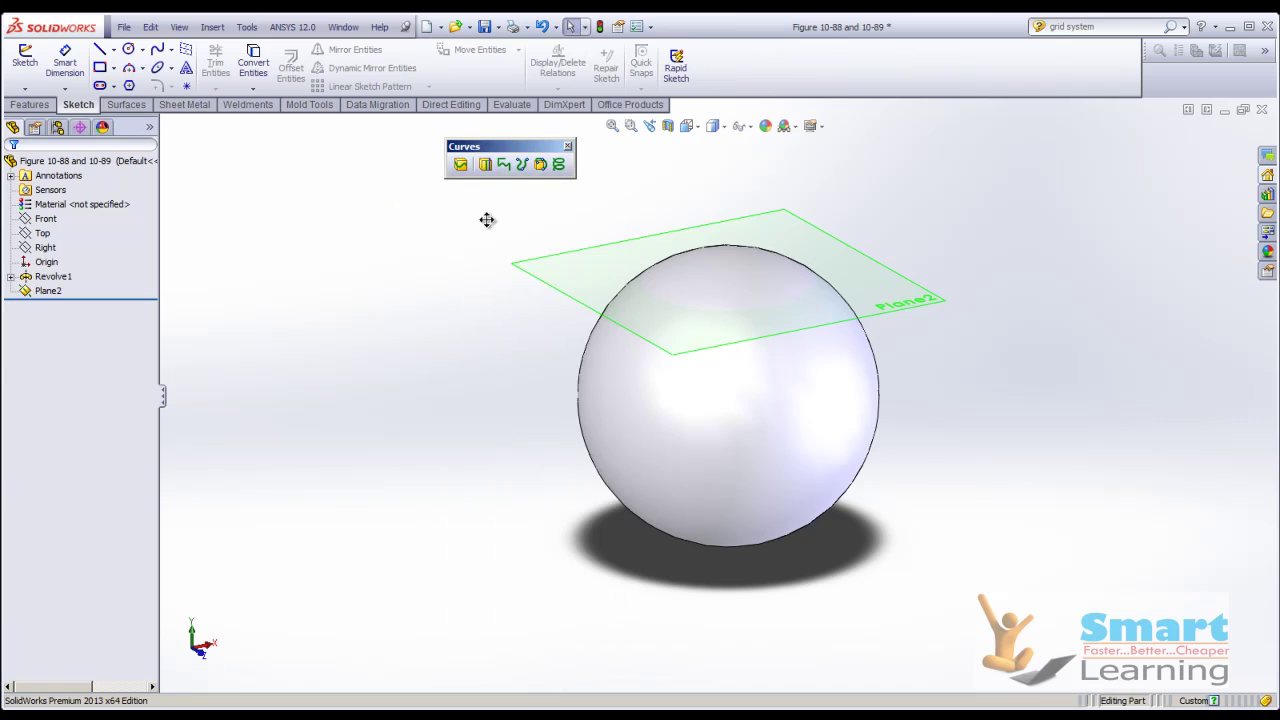
# - Create an Intersection split line on the sphere's face with Plane2 as the splitting plane, using the Split all and Natural options
pyautogui.click(459, 166)
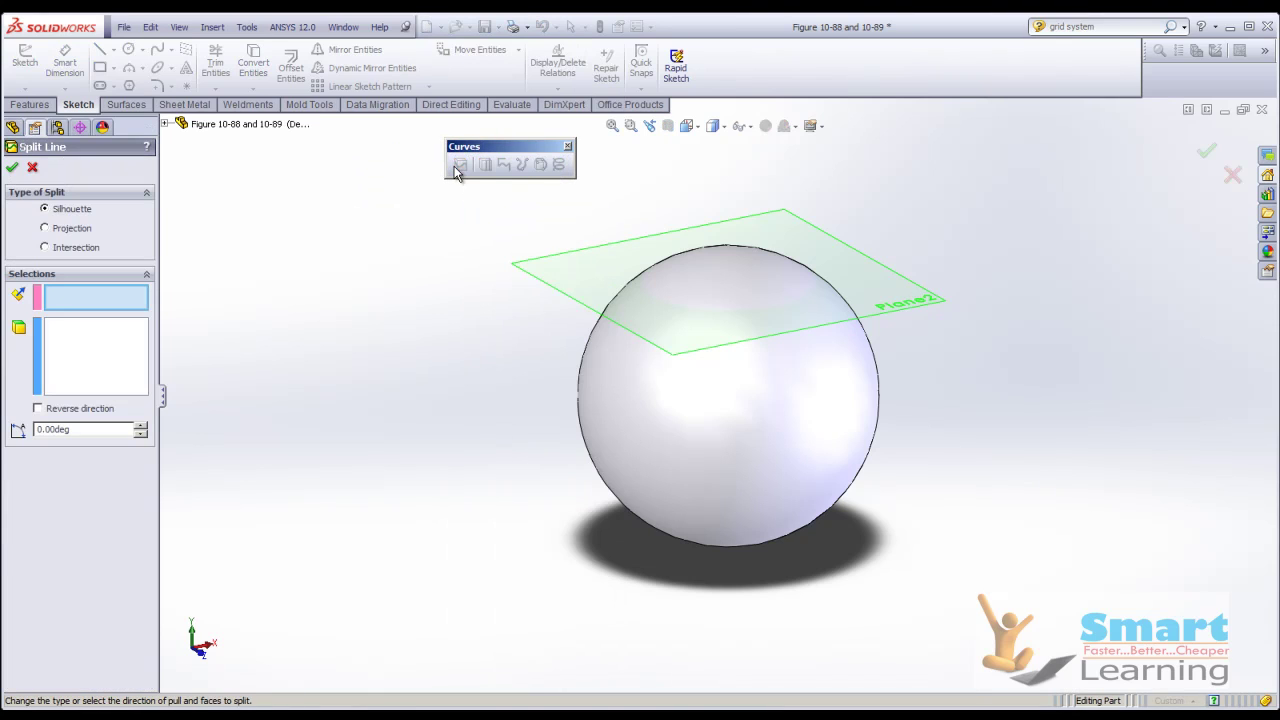
pyautogui.click(80, 229)
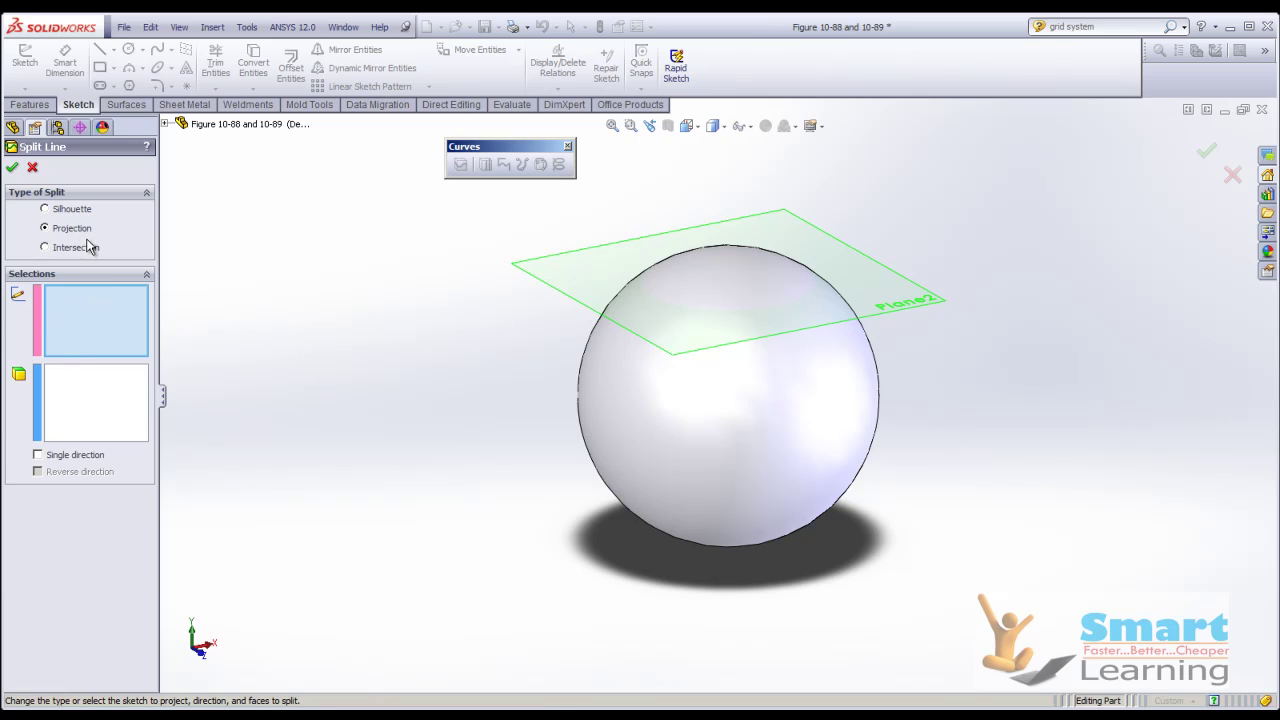
pyautogui.click(71, 212)
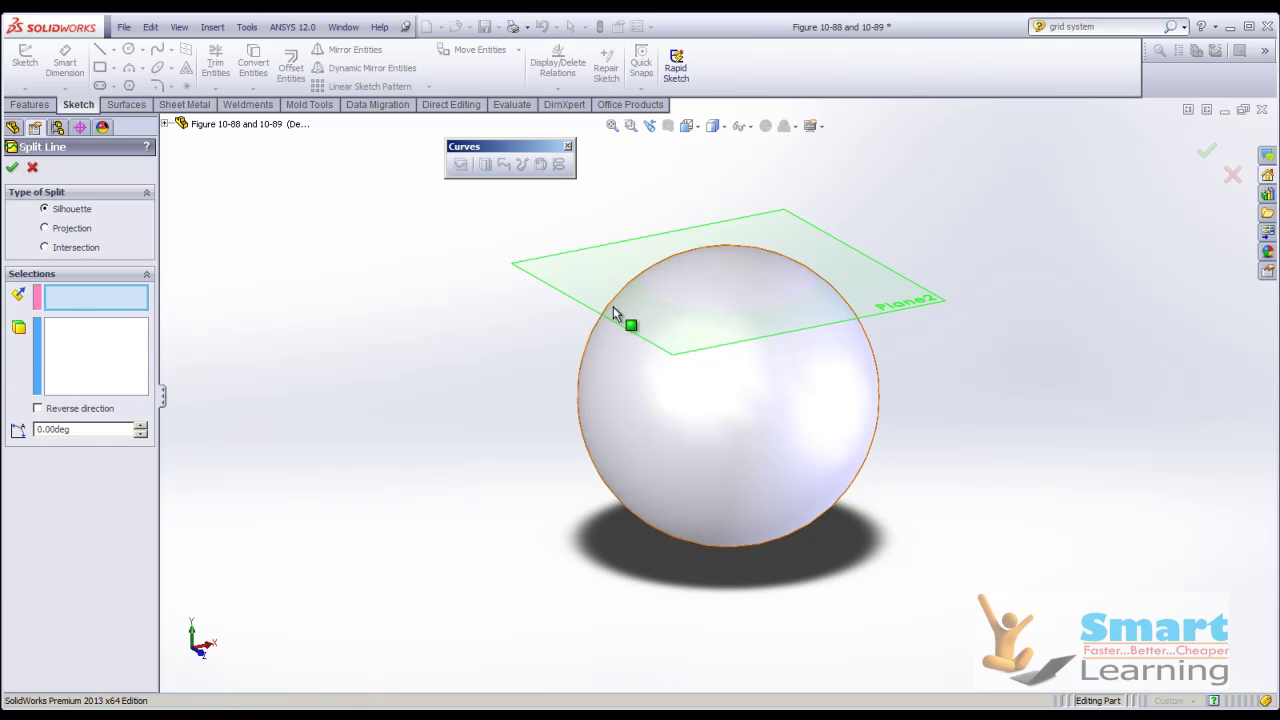
pyautogui.click(61, 250)
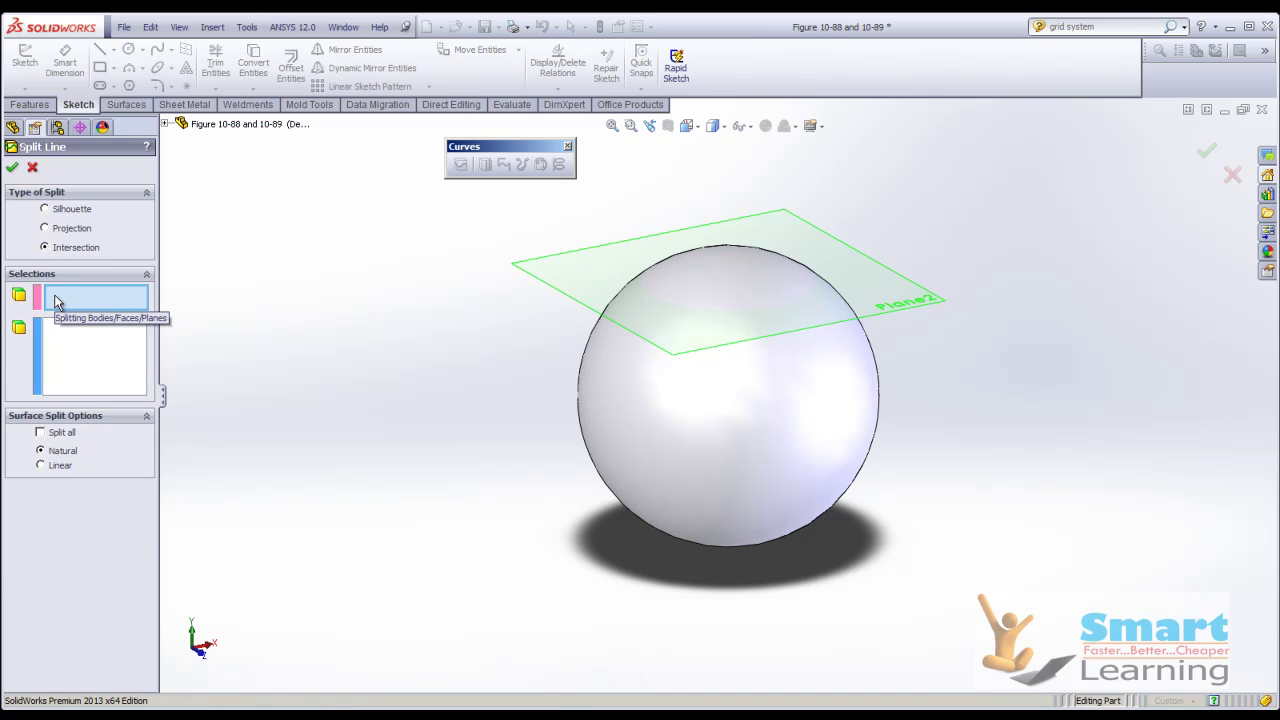
pyautogui.click(572, 298)
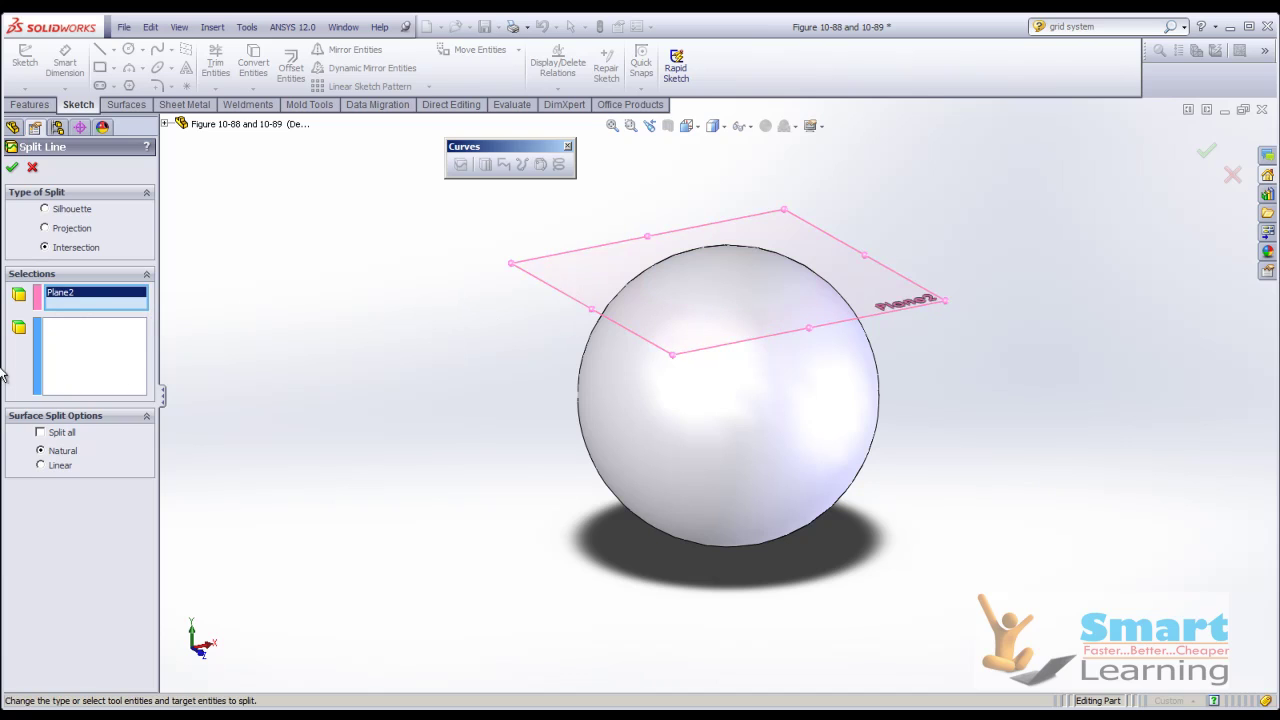
pyautogui.click(71, 343)
pyautogui.click(707, 472)
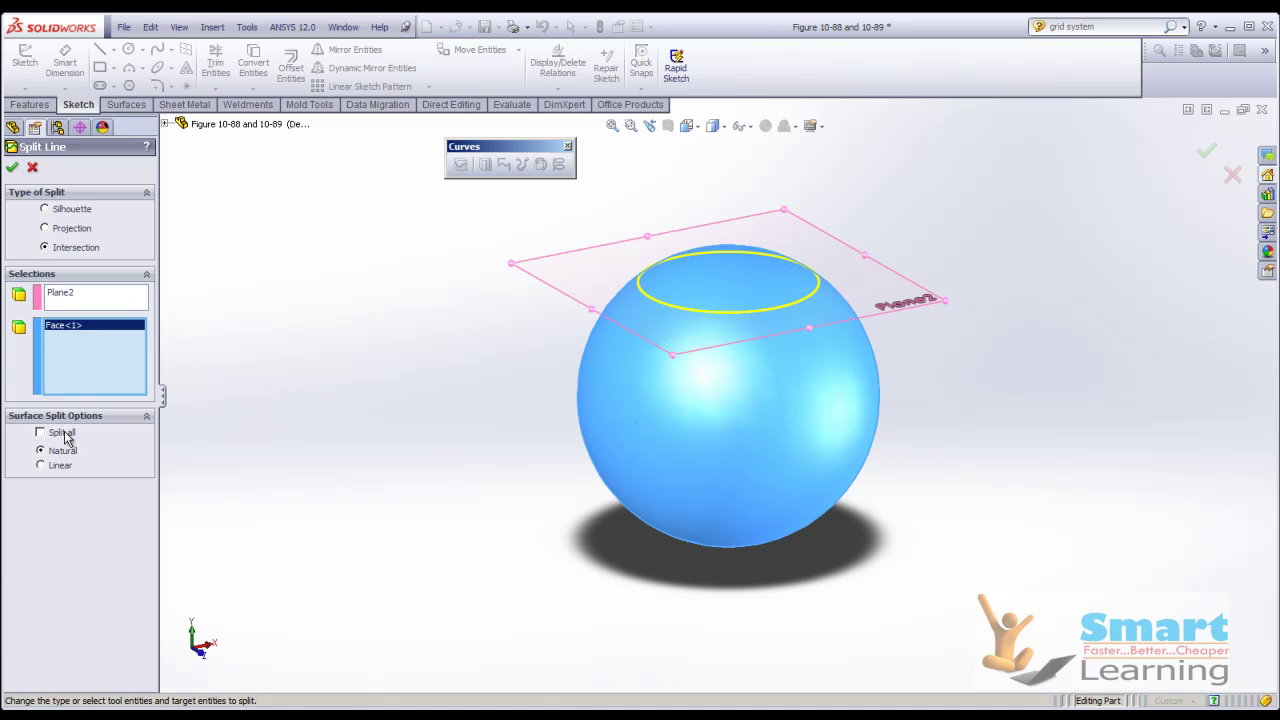
pyautogui.click(12, 167)
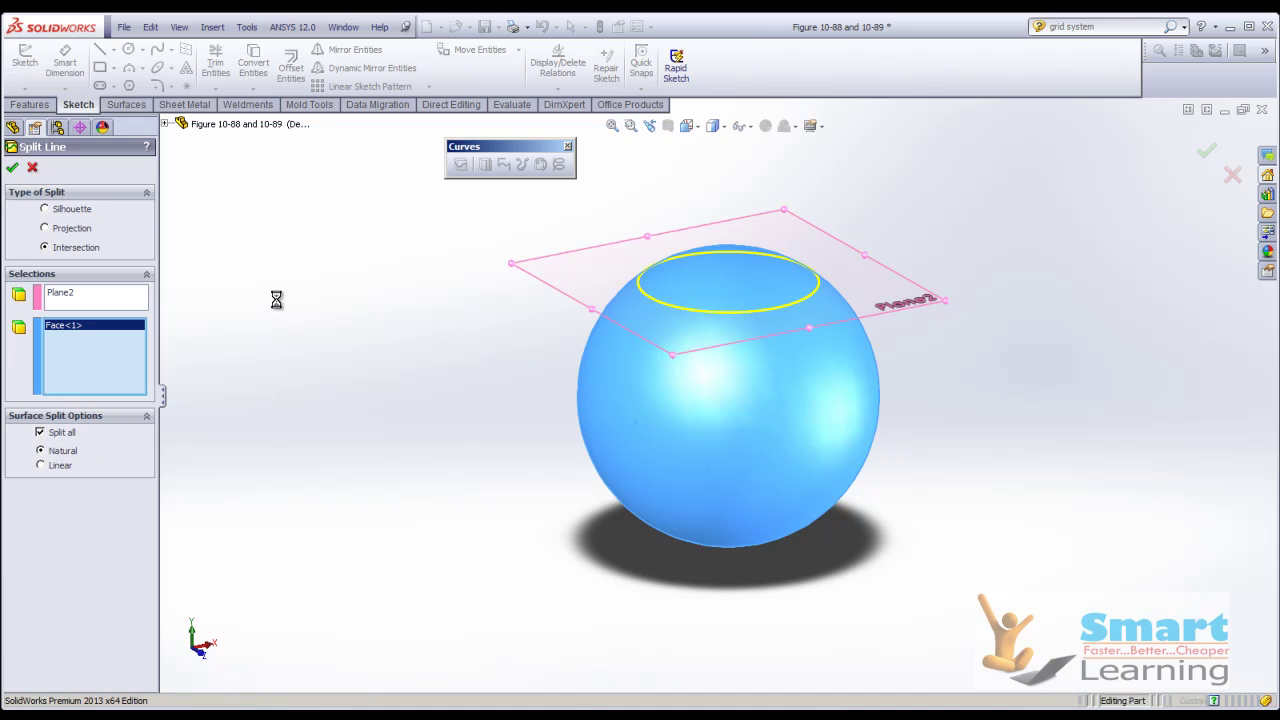
# - Check the sphere's two split faces and close the part without saving the changes
pyautogui.click(736, 440)
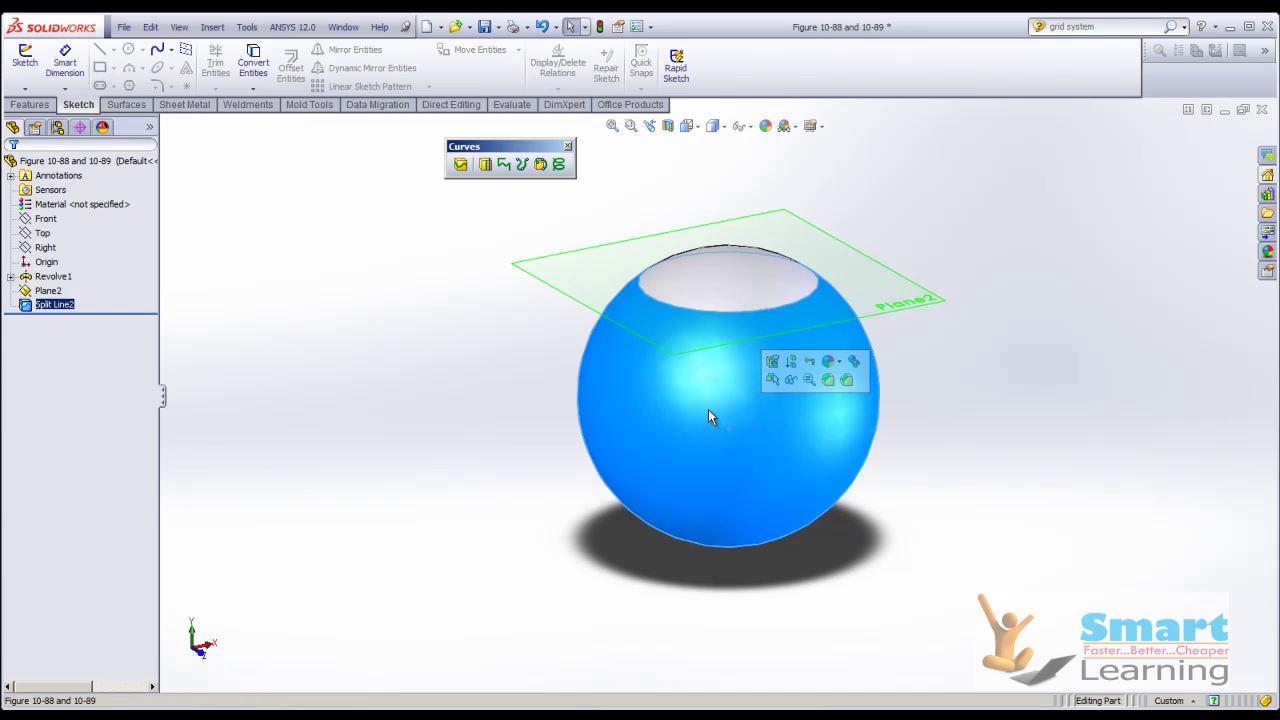
pyautogui.click(726, 303)
pyautogui.click(543, 480)
pyautogui.moveTo(543, 480); pyautogui.dragTo(595, 460, button='middle')
pyautogui.click(1262, 109)
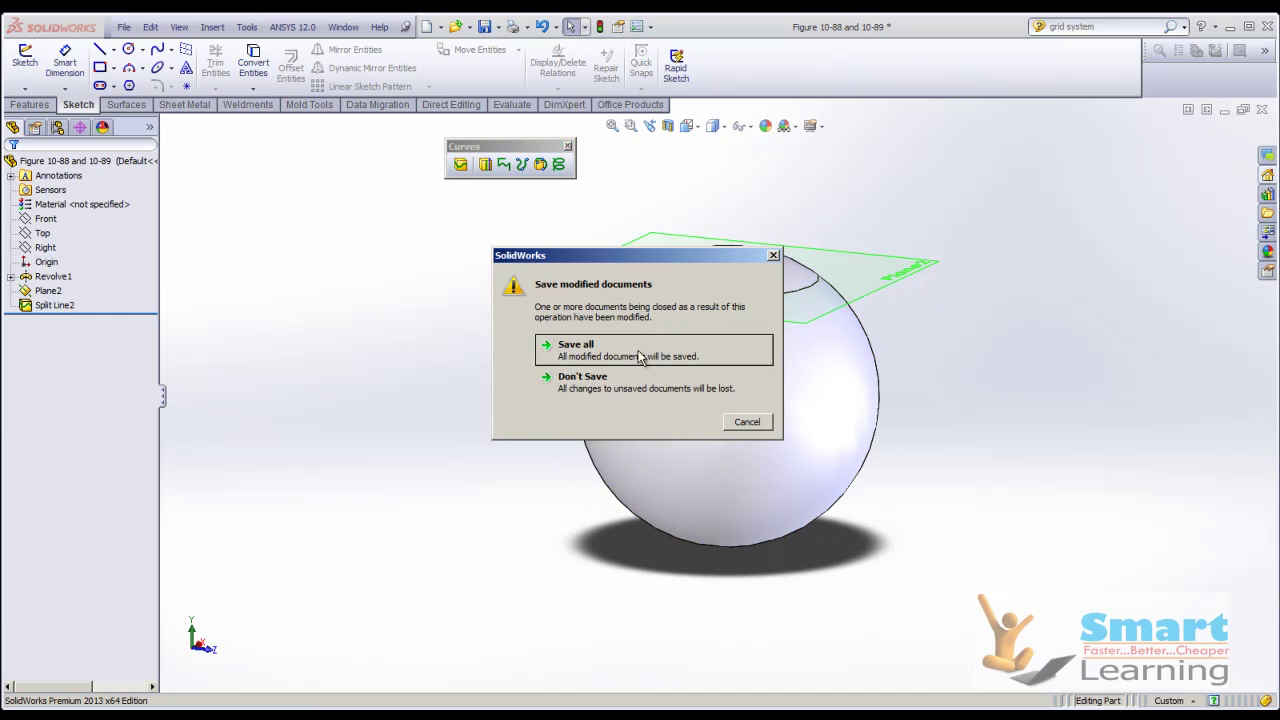
pyautogui.click(641, 390)
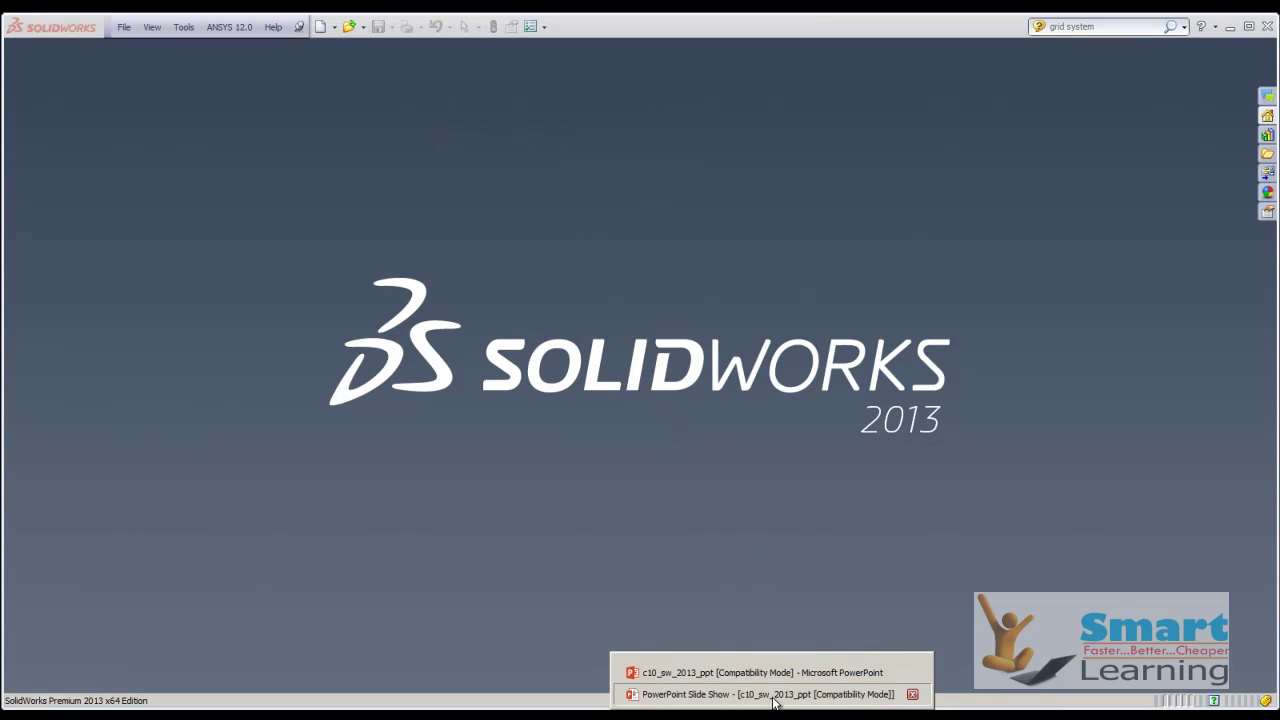
# - Switch to the c10_sw_2013_ppt slide show in PowerPoint and advance past the Silhouette slide with Figures 86 and 87
pyautogui.click(774, 699)
pyautogui.click(720, 388)
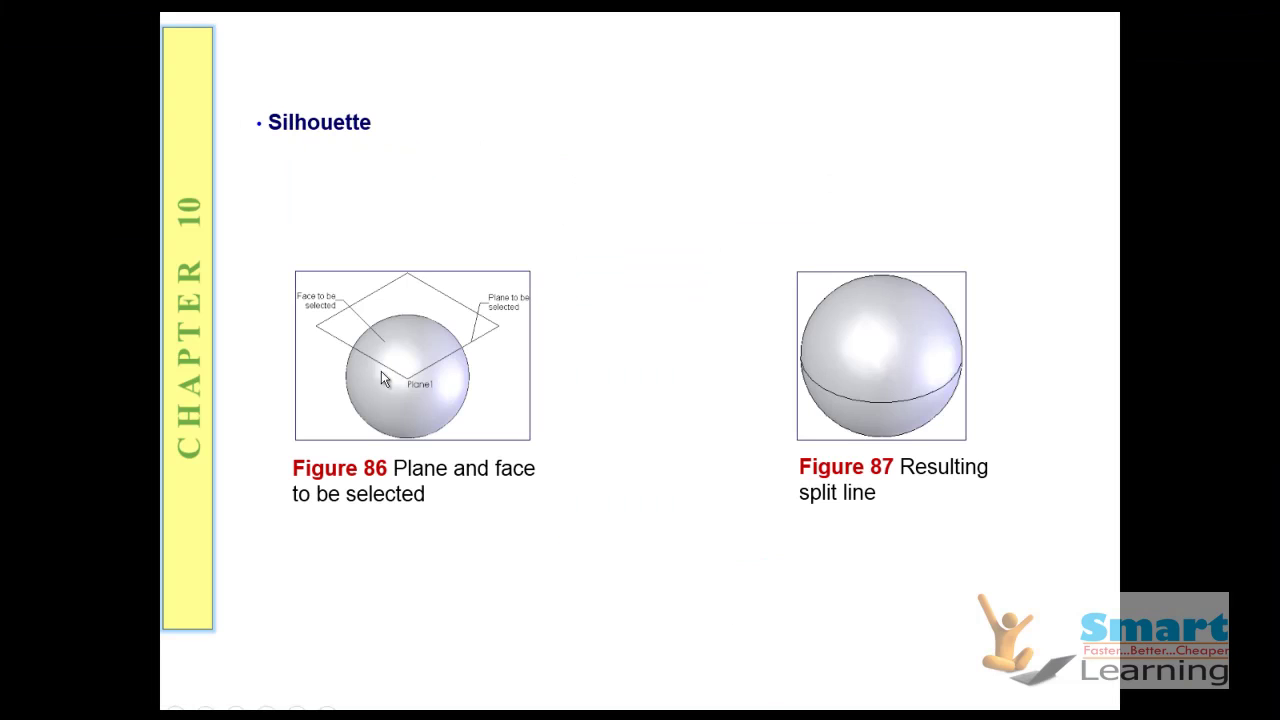
pyautogui.click(674, 364)
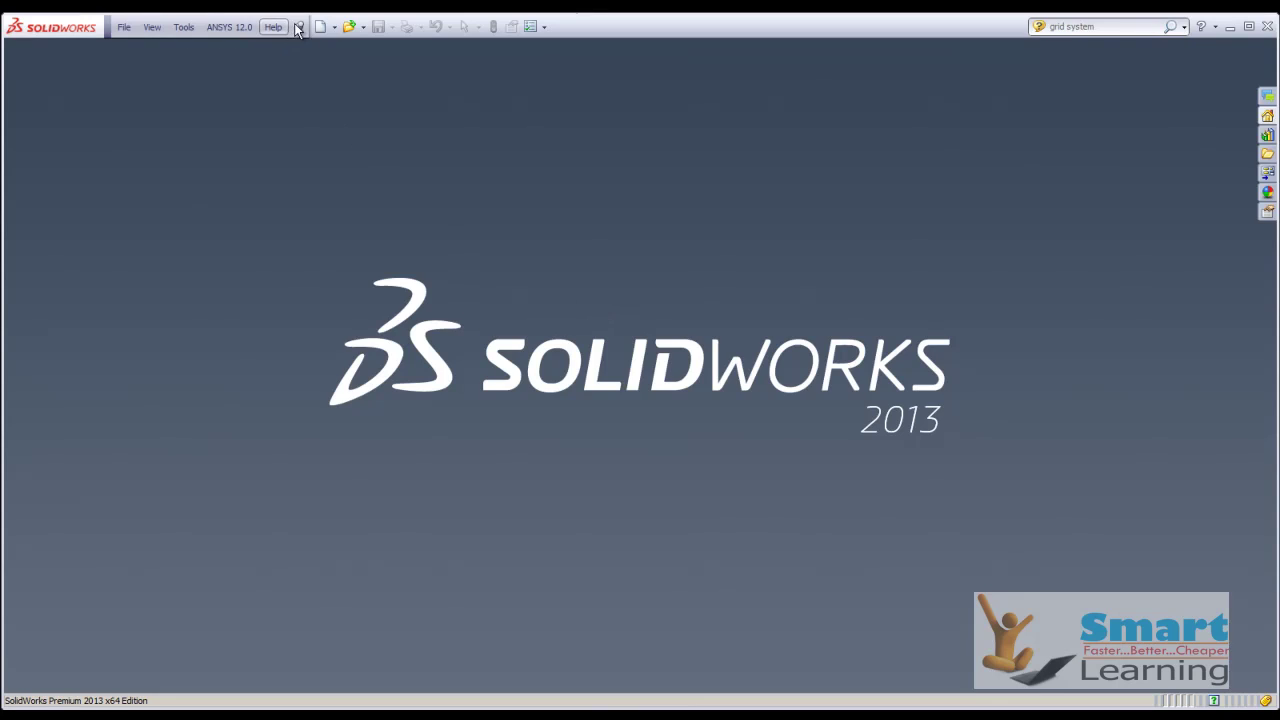
# - Switch back to SolidWorks and start opening a part file from the c10_sw2013_prt folder
pyautogui.click(349, 26)
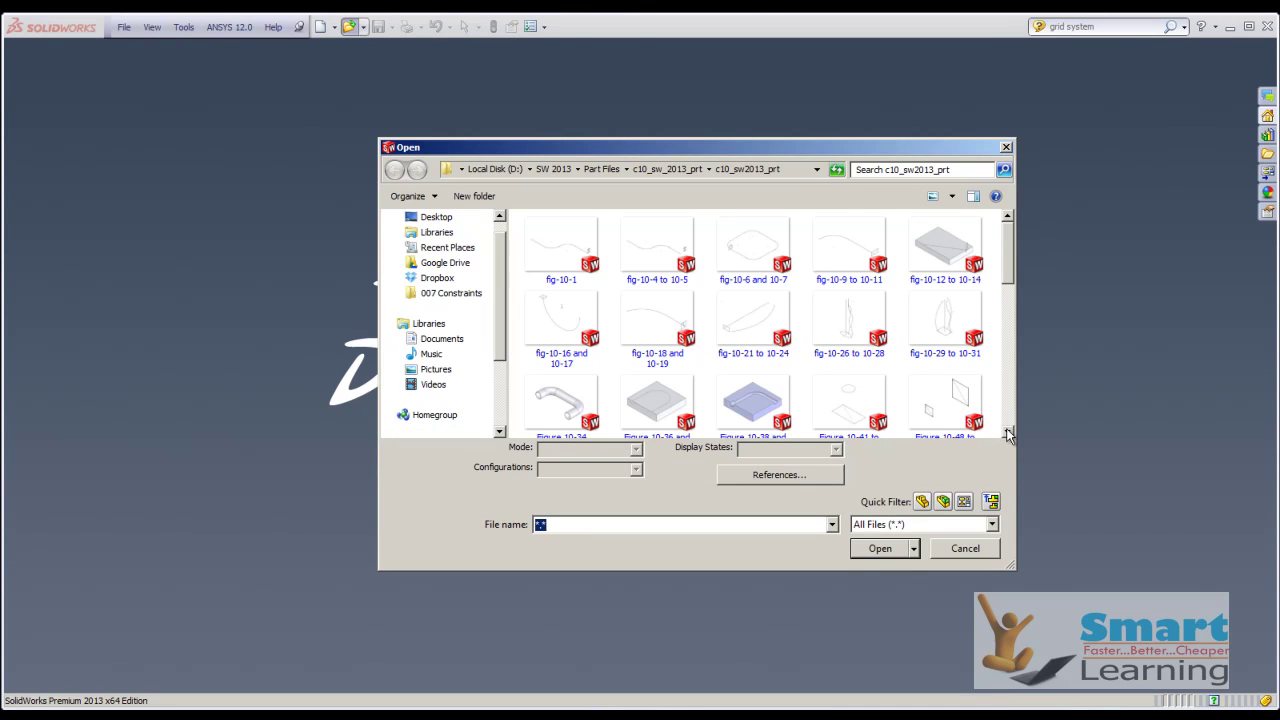